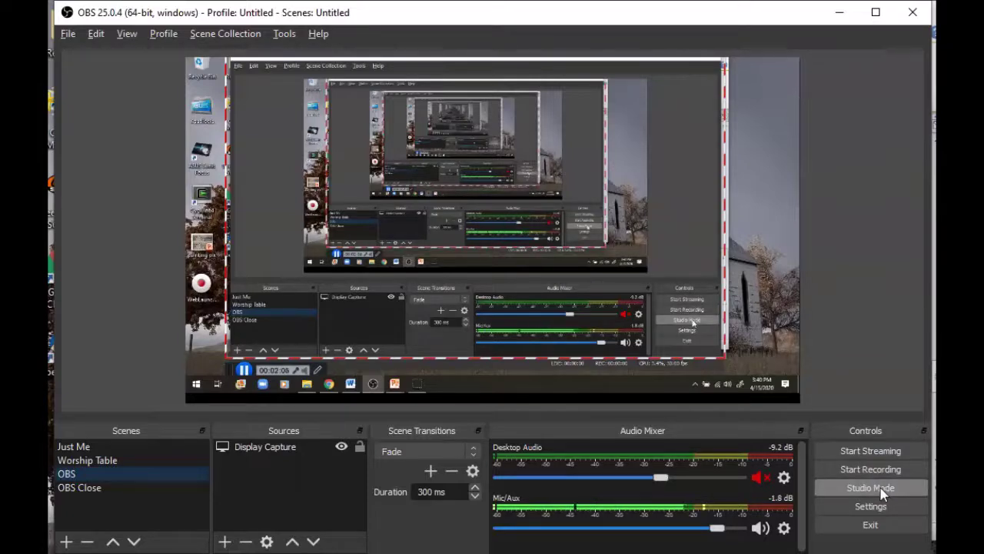
Use Studio Mode to preview the Worship Table scene and transition it to the program output, and switch Studio Mode off
left_click(883, 492)
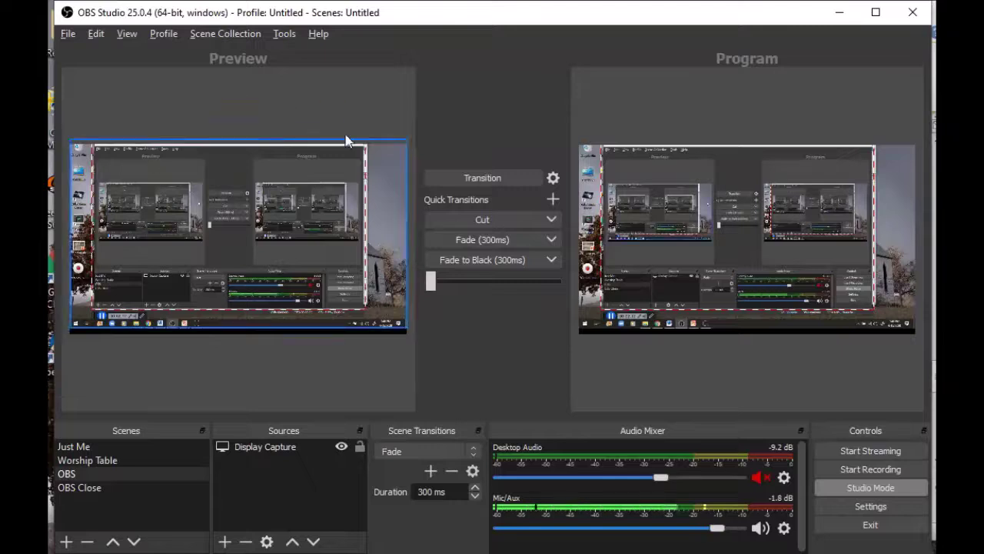
left_click(77, 459)
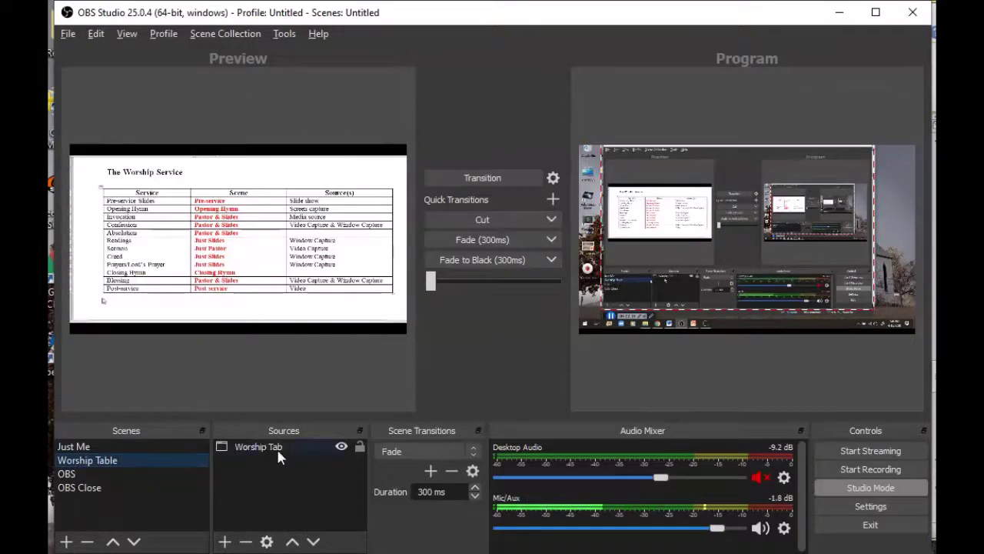
left_click(472, 174)
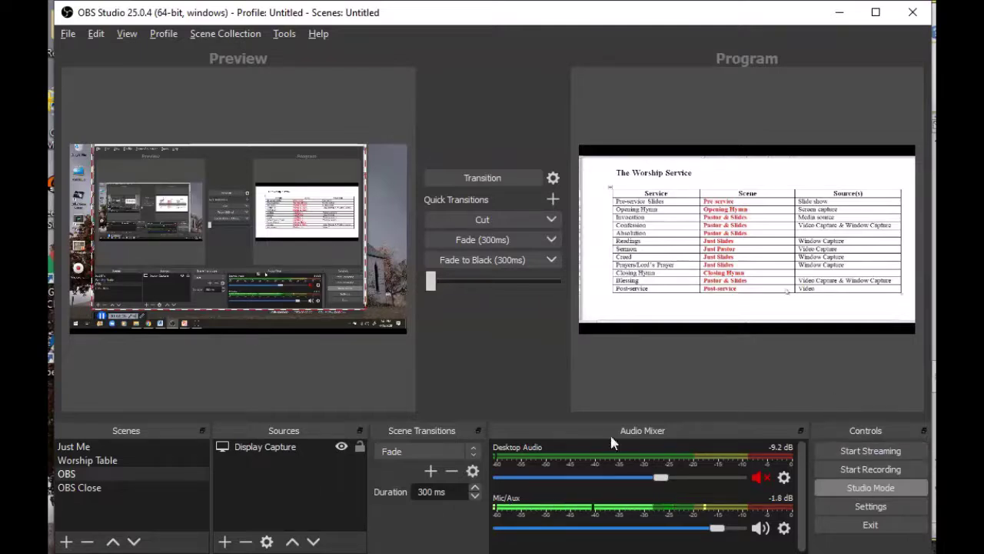
left_click(77, 461)
left_click(76, 472)
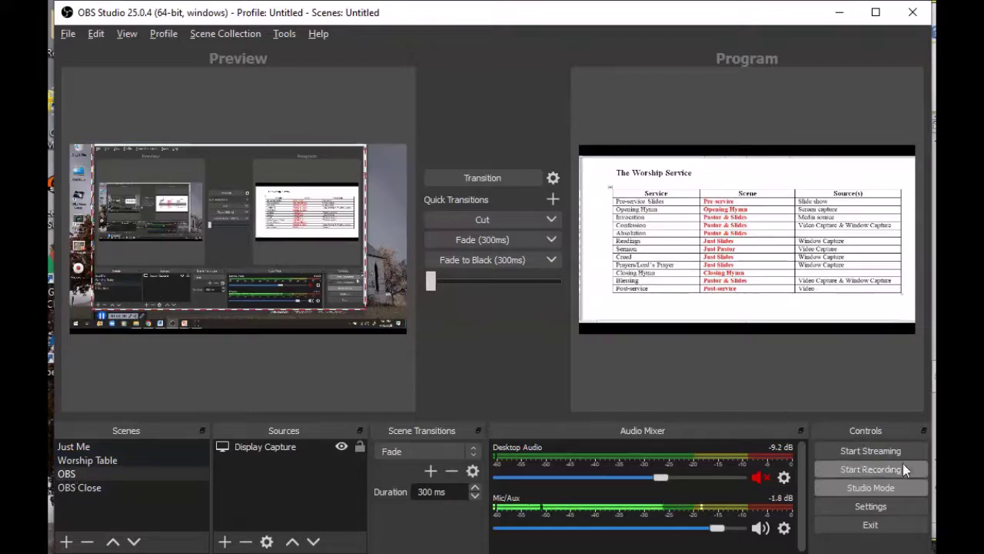
left_click(888, 487)
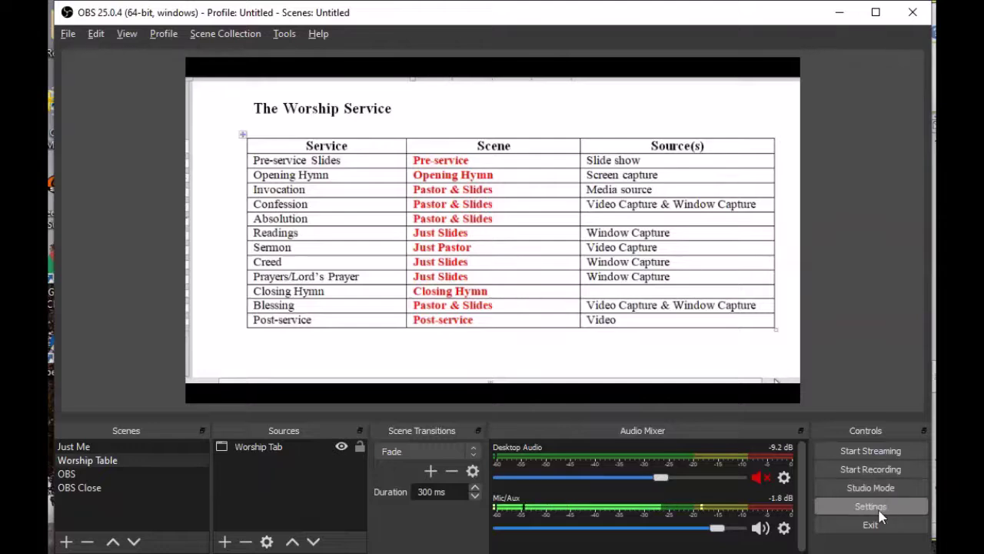
Examine the available streaming services in the Stream settings, choose Facebook Live, and close the settings
left_click(881, 516)
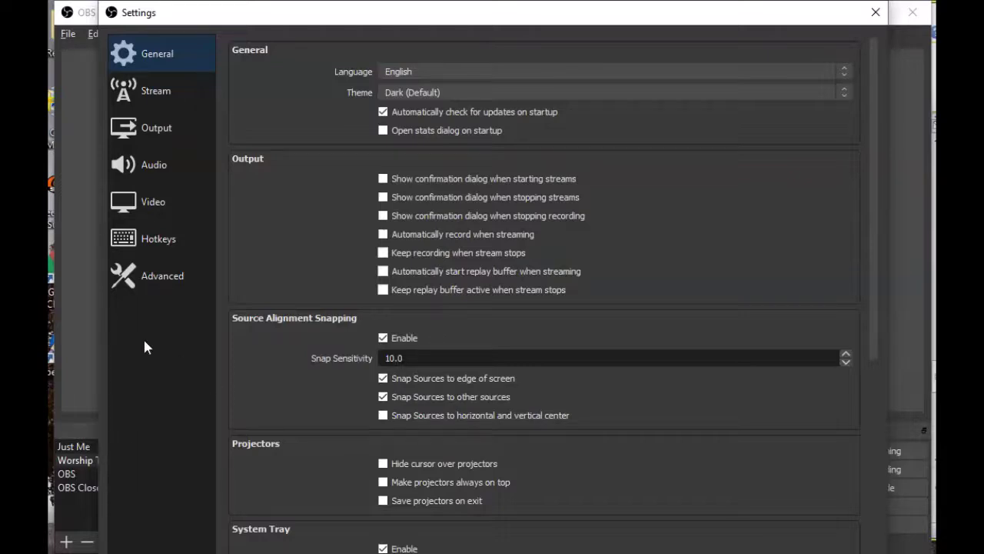
left_click(136, 90)
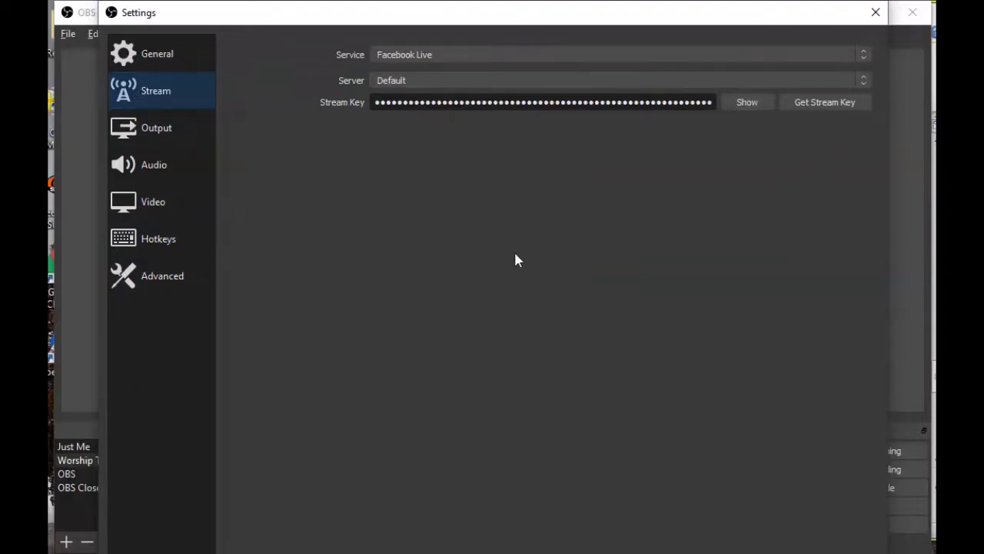
left_click(500, 57)
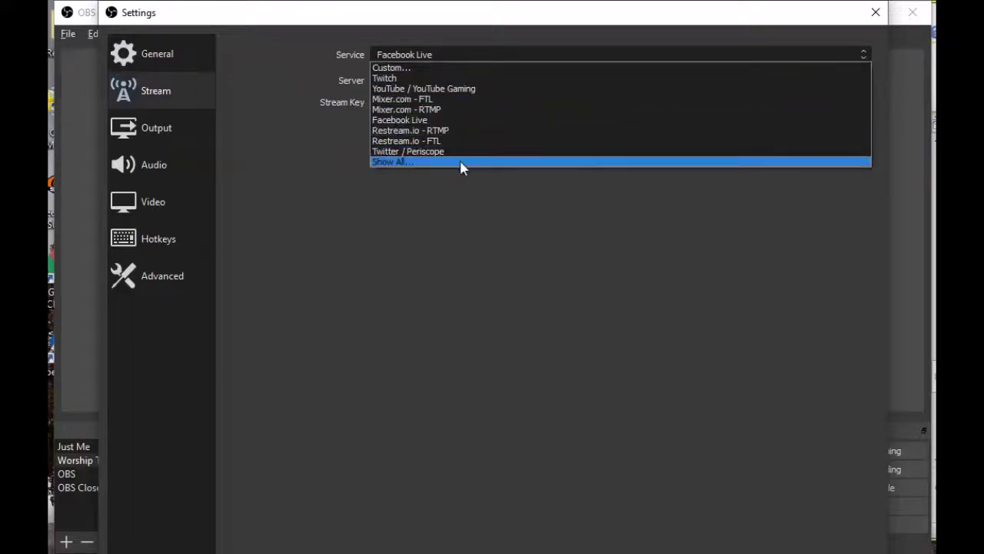
left_click(446, 123)
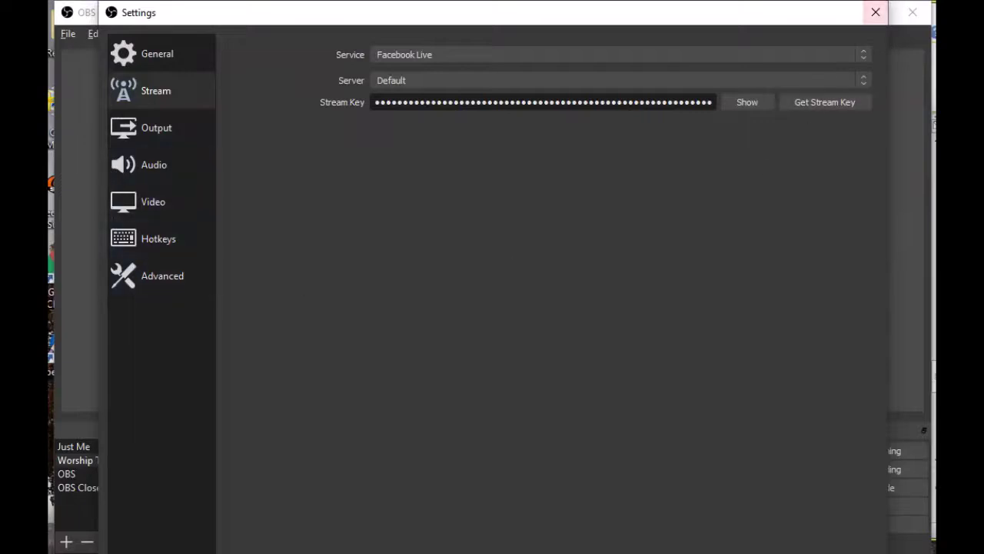
left_click(876, 14)
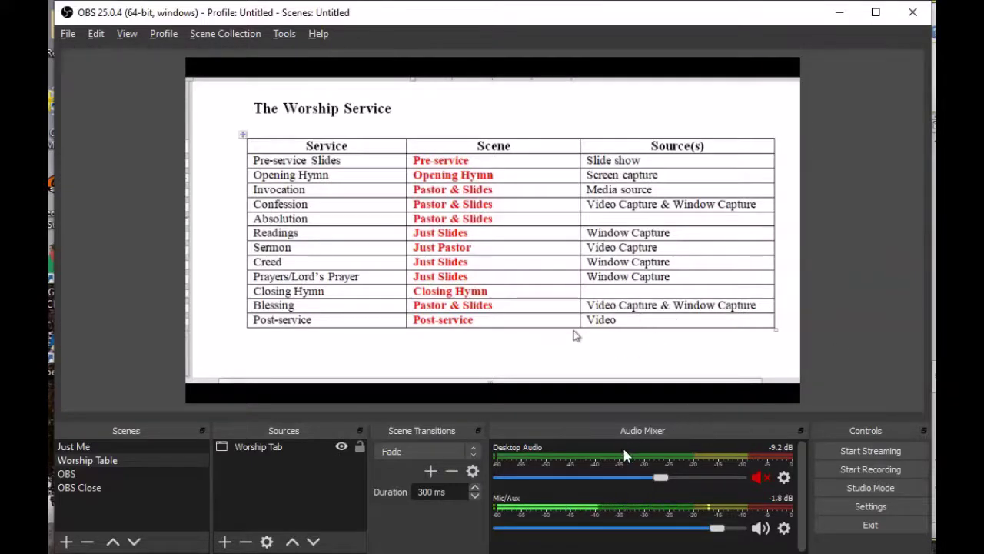
Switch through the OBS, Worship Table, Just Me and OBS Close scenes to compare their content, ending on Worship Table
left_click(68, 473)
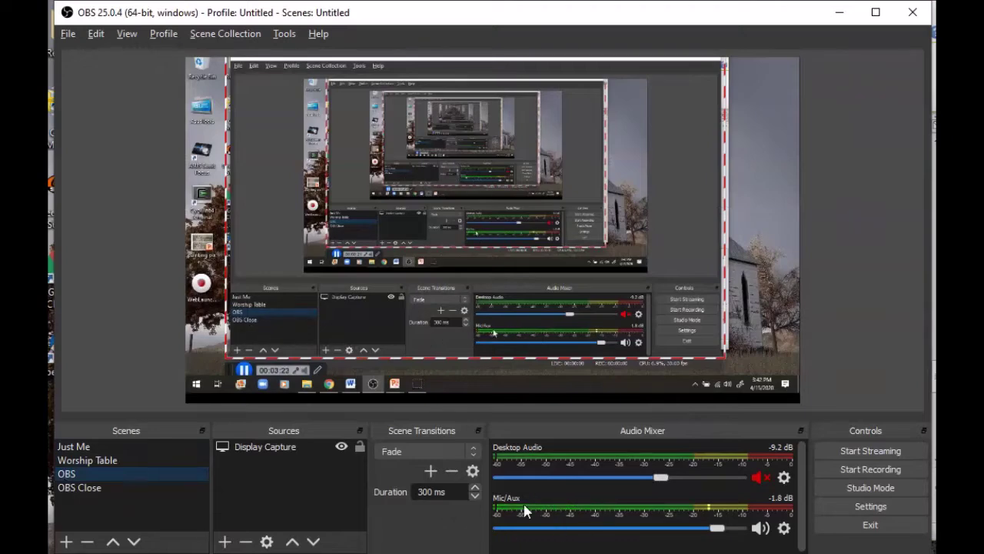
left_click(81, 462)
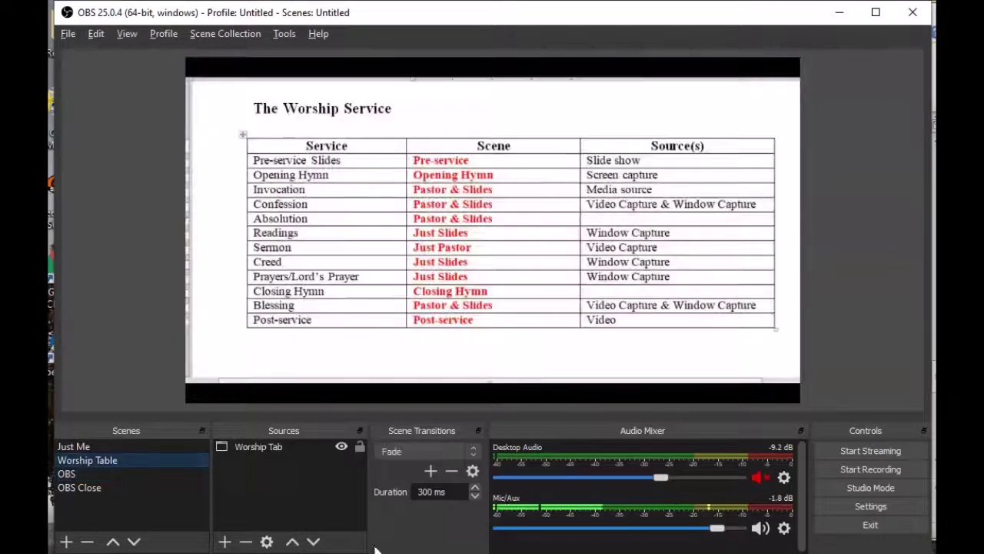
left_click(75, 446)
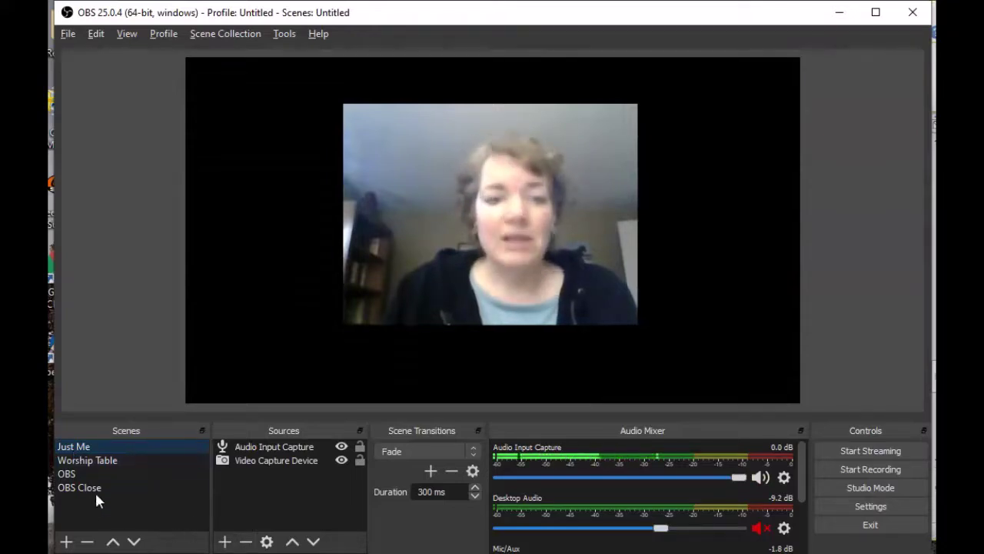
left_click(87, 459)
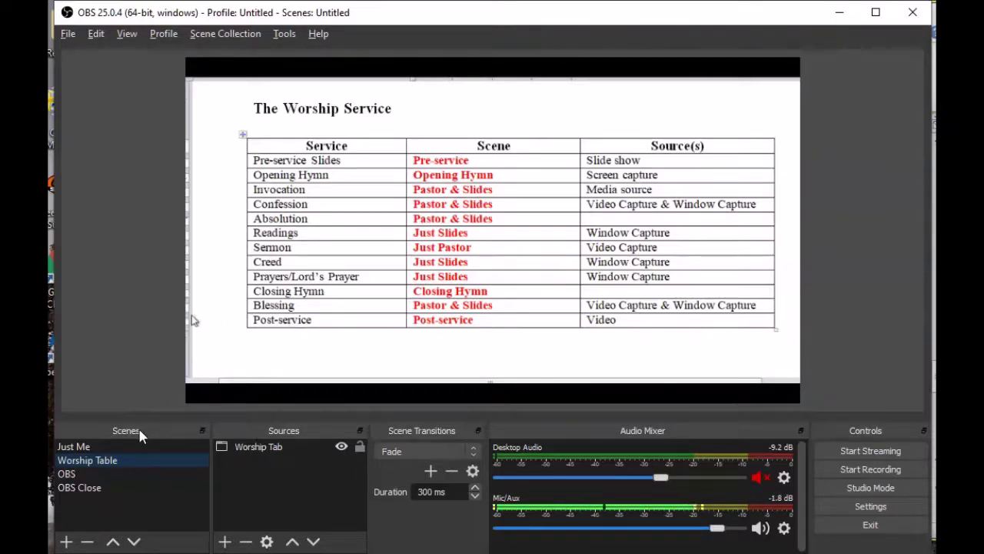
left_click(83, 449)
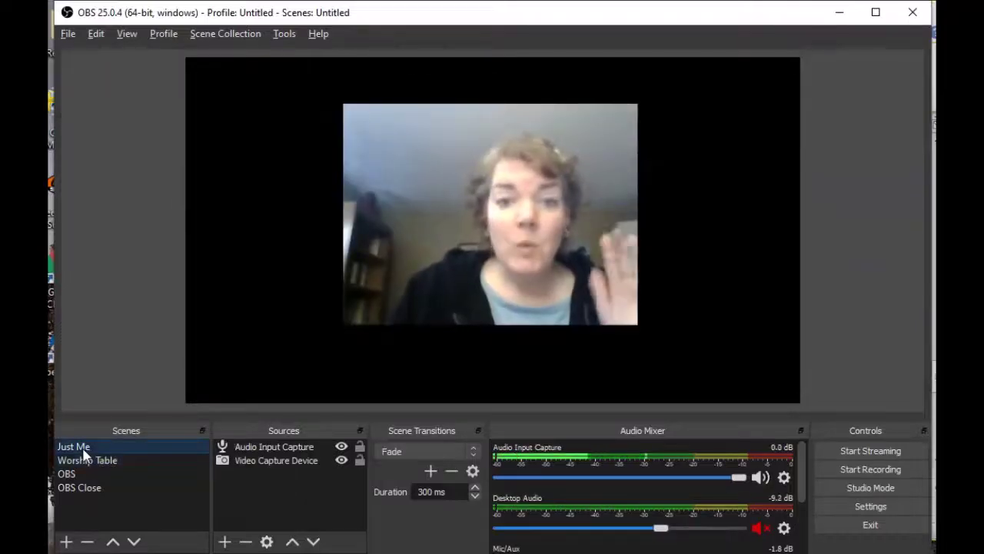
left_click(90, 462)
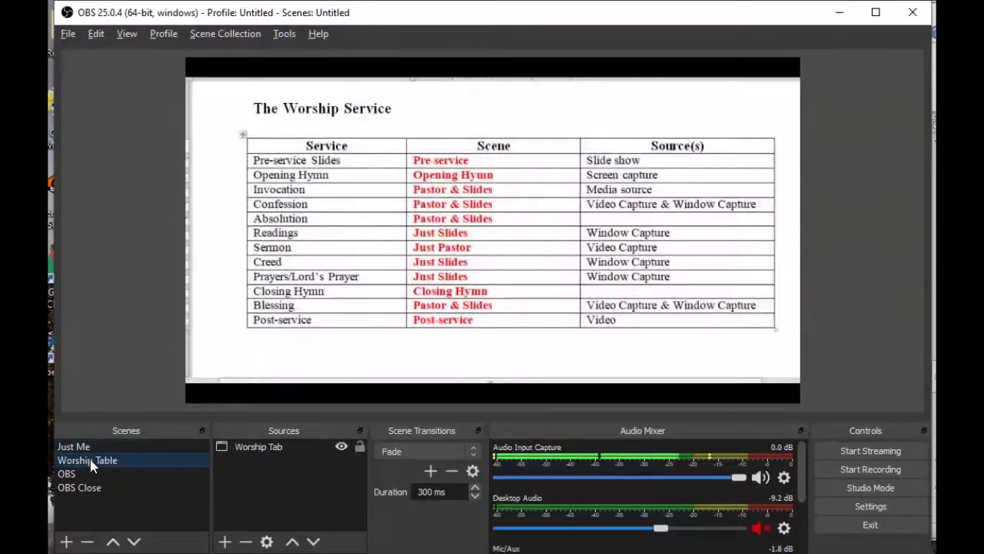
left_click(90, 473)
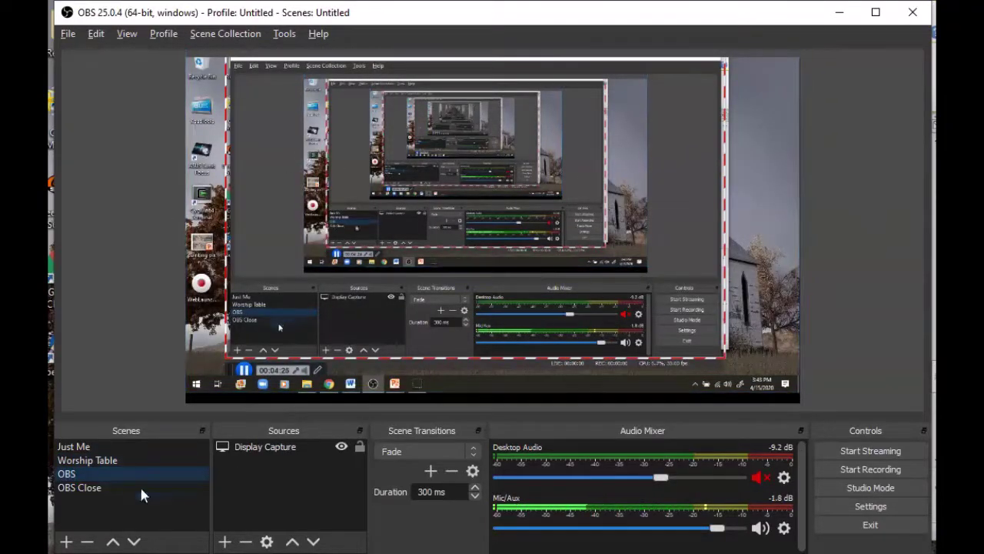
left_click(70, 492)
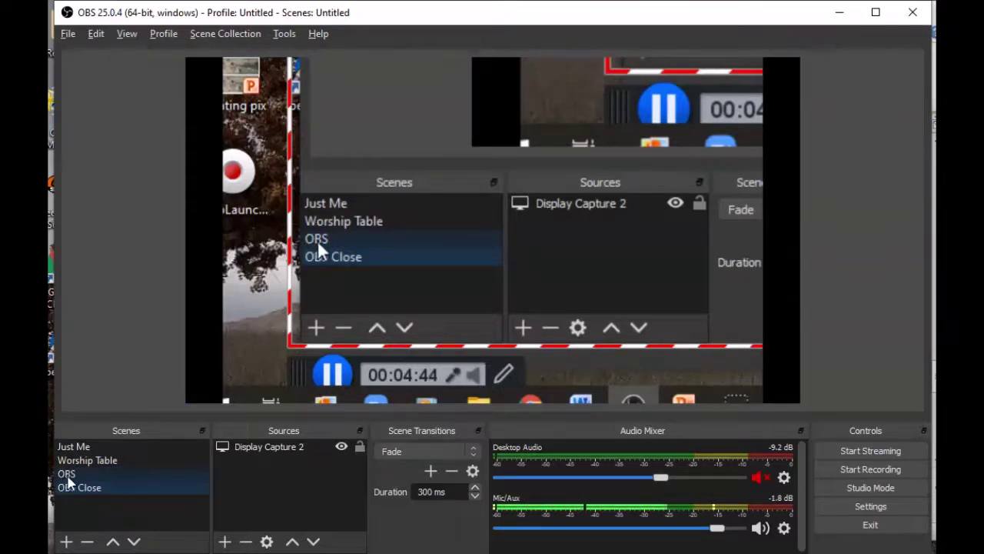
left_click(471, 273)
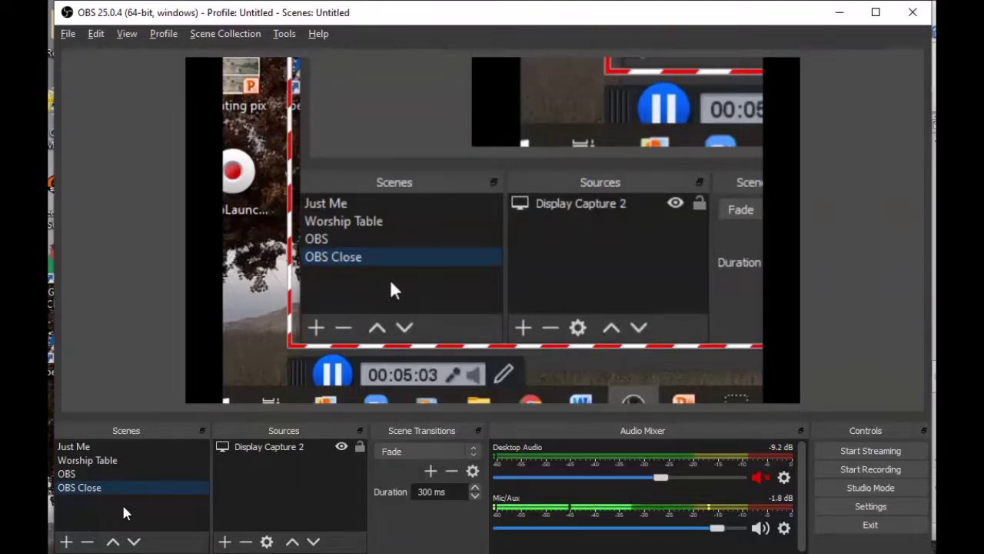
left_click(81, 459)
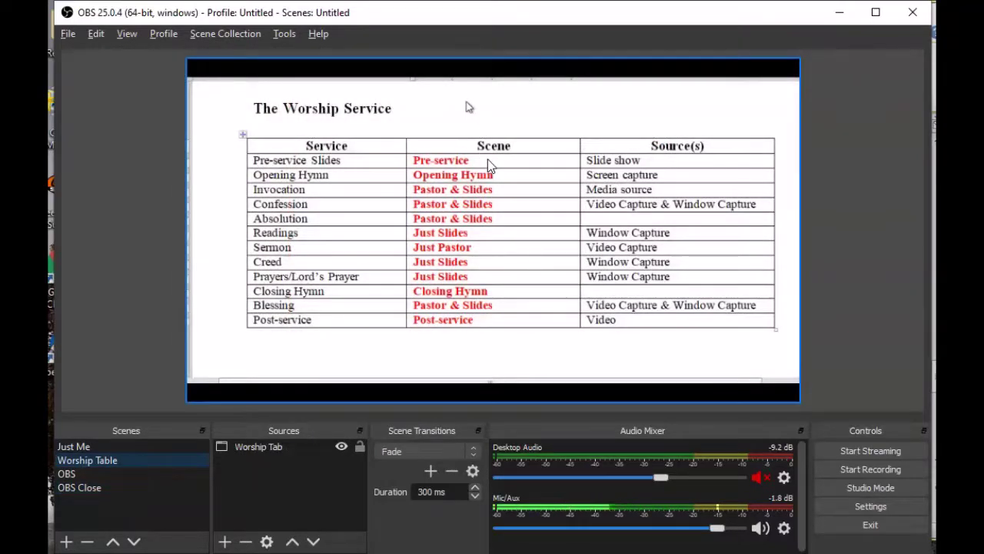
Add a new scene named "Pre-Service"
left_click(66, 541)
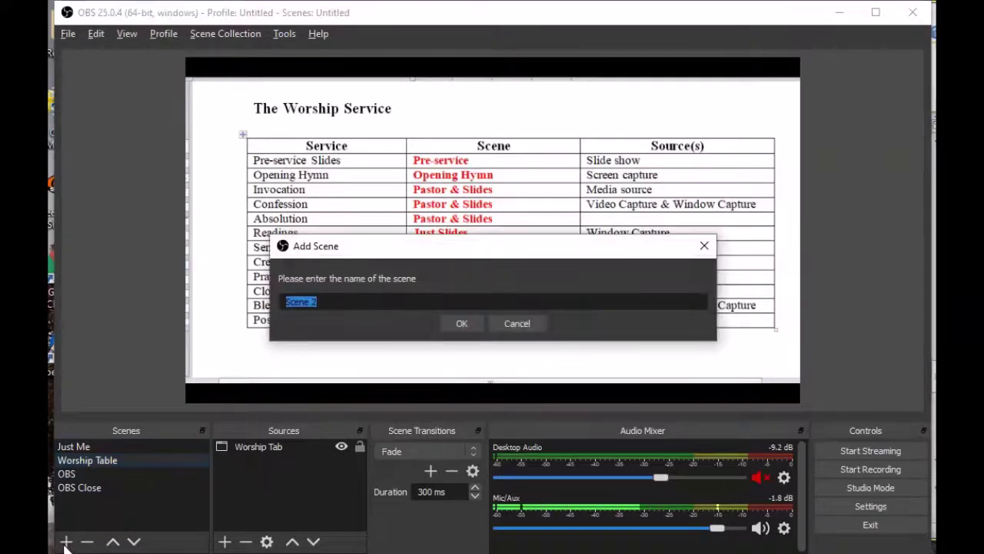
type("Pre-Service")
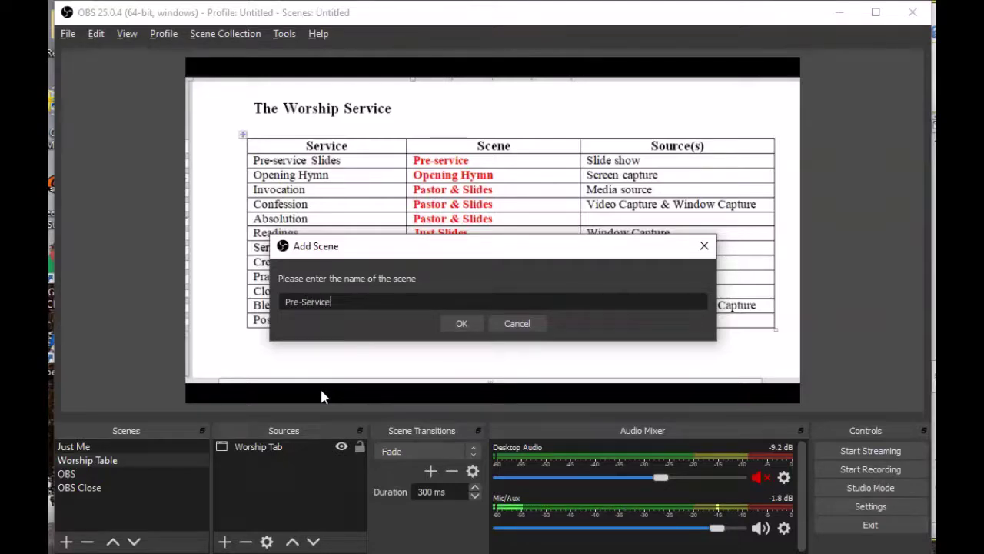
left_click(462, 323)
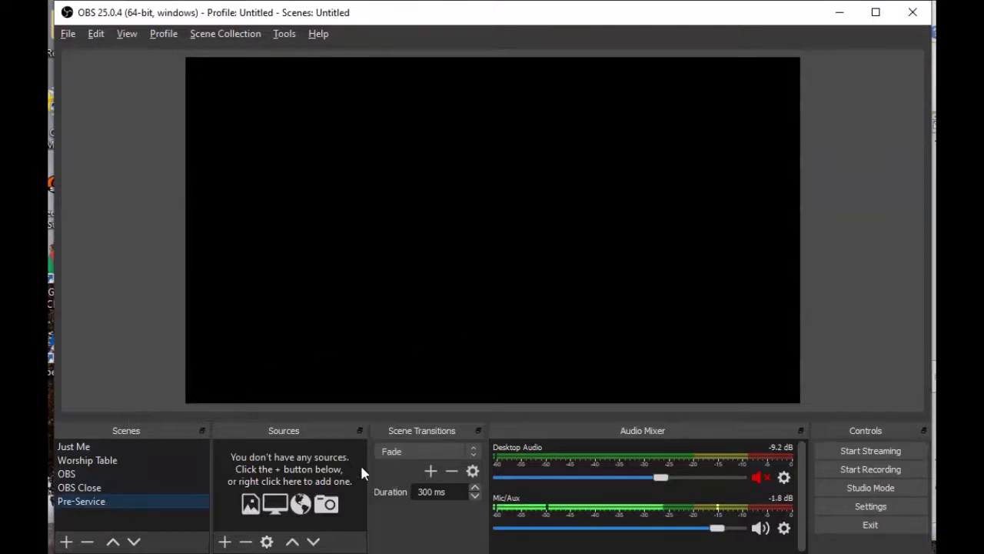
Add an Image Slide Show source named "PS Slide Show" to the Pre-Service scene, with visibility behavior "Always play even when not visible"
left_click(224, 542)
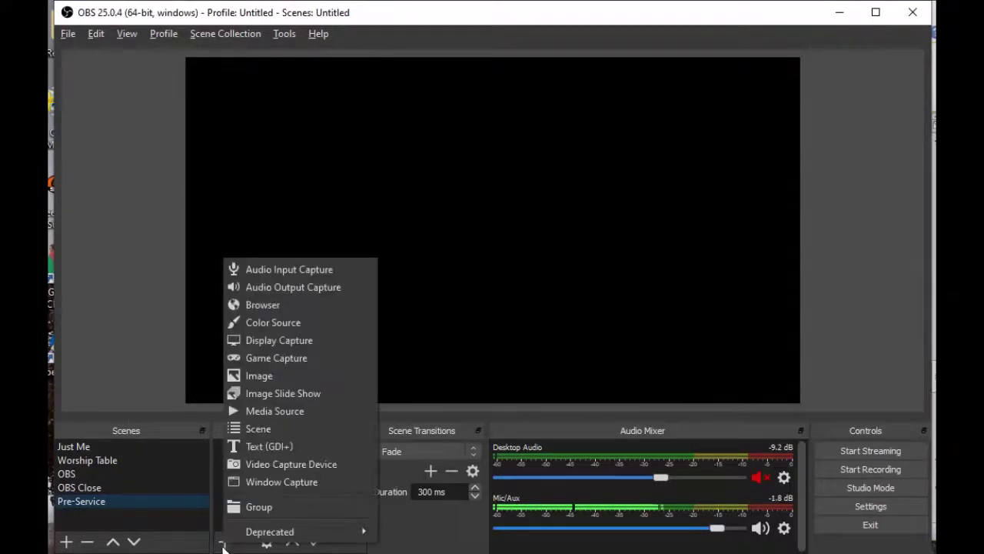
left_click(313, 393)
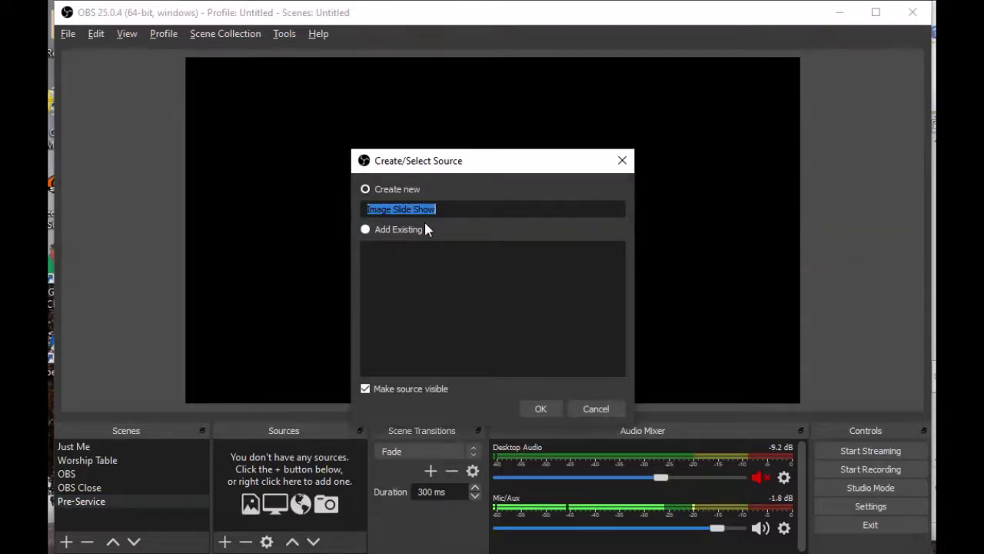
type("PS S")
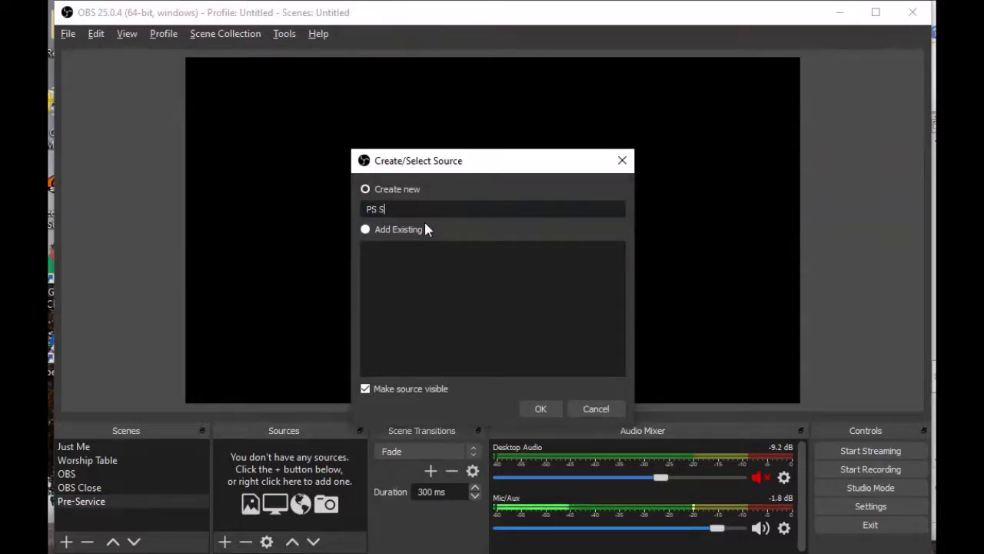
type("lide Show")
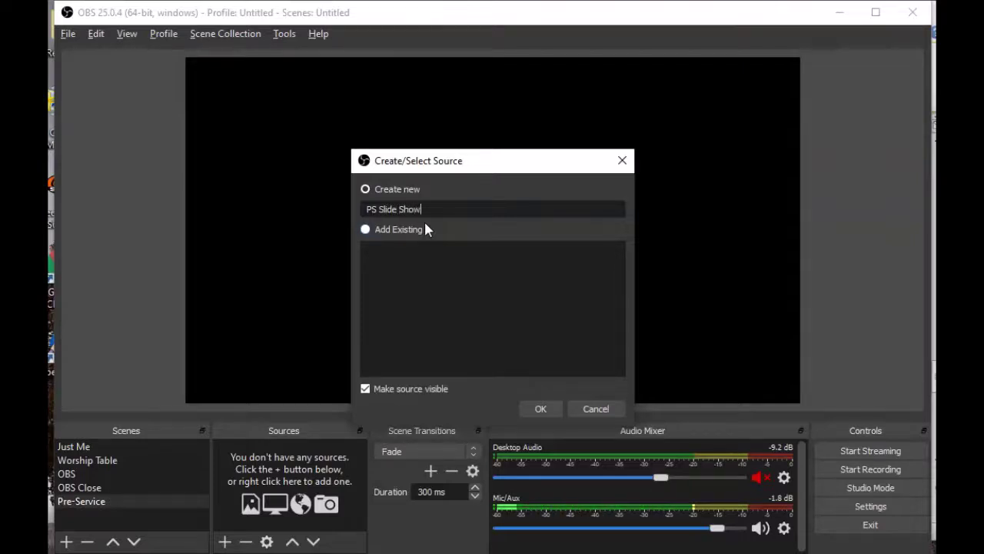
left_click(539, 409)
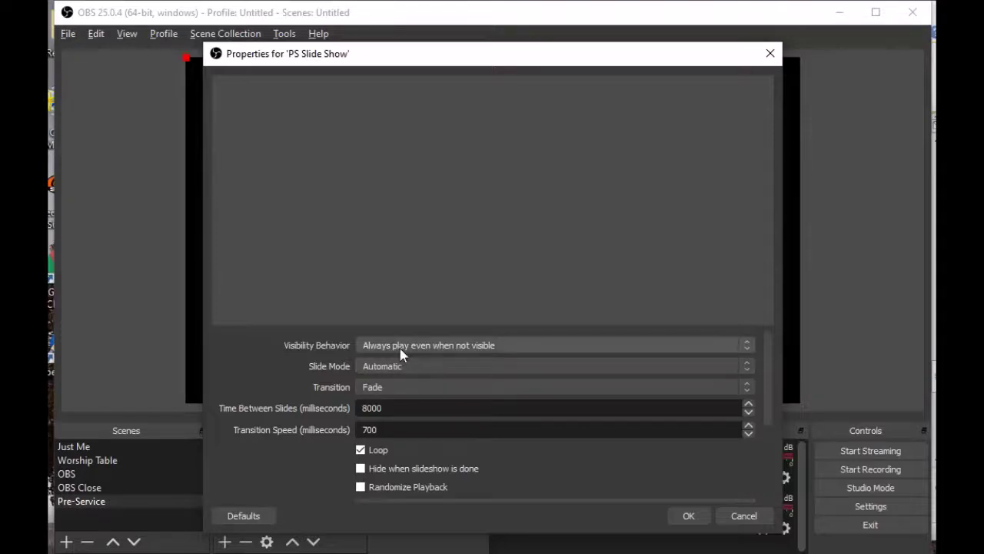
left_click(745, 347)
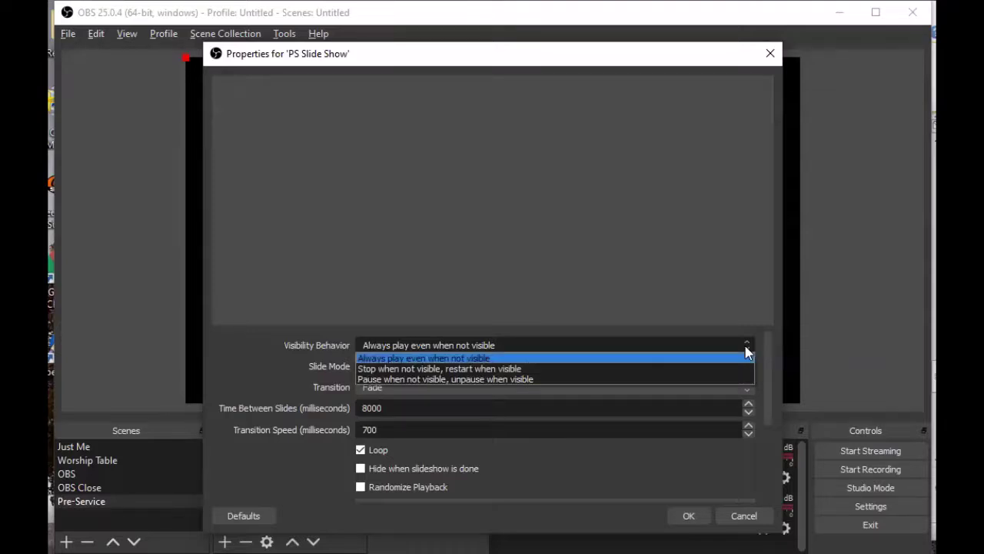
left_click(686, 356)
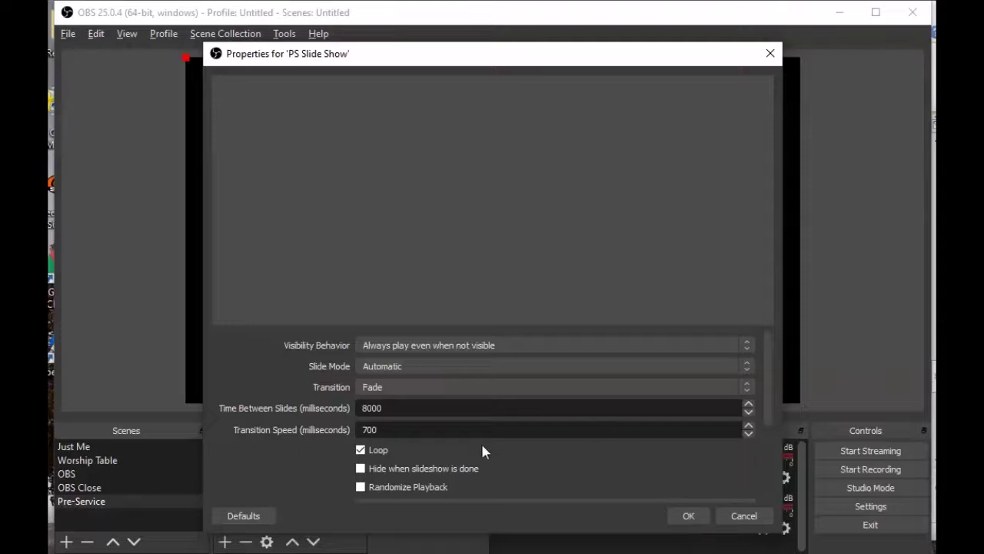
Start adding image files to the slide show and open the folder Documents > A St John > Worship > Palm Sunday > Palm Sun Preservice
scroll(514, 396, "down", 3)
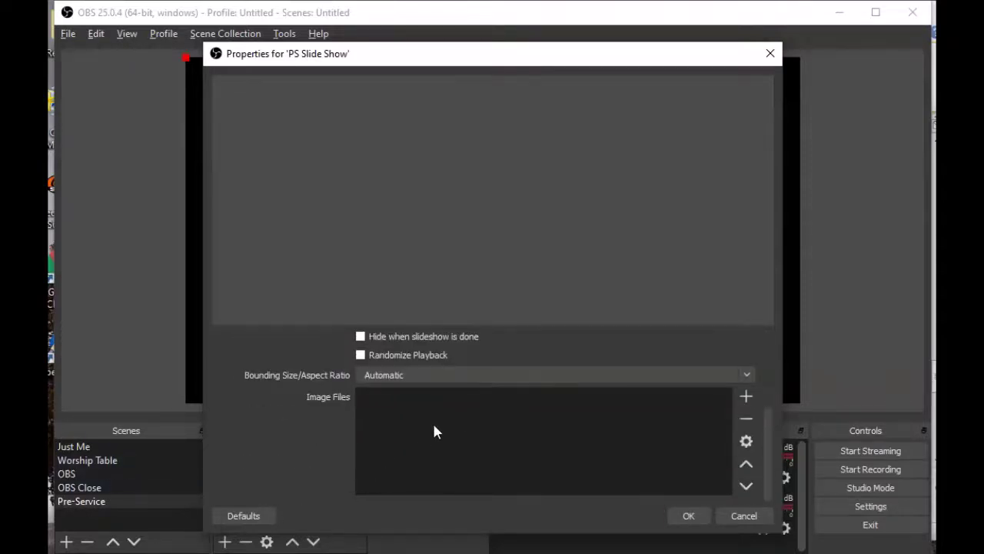
left_click(748, 397)
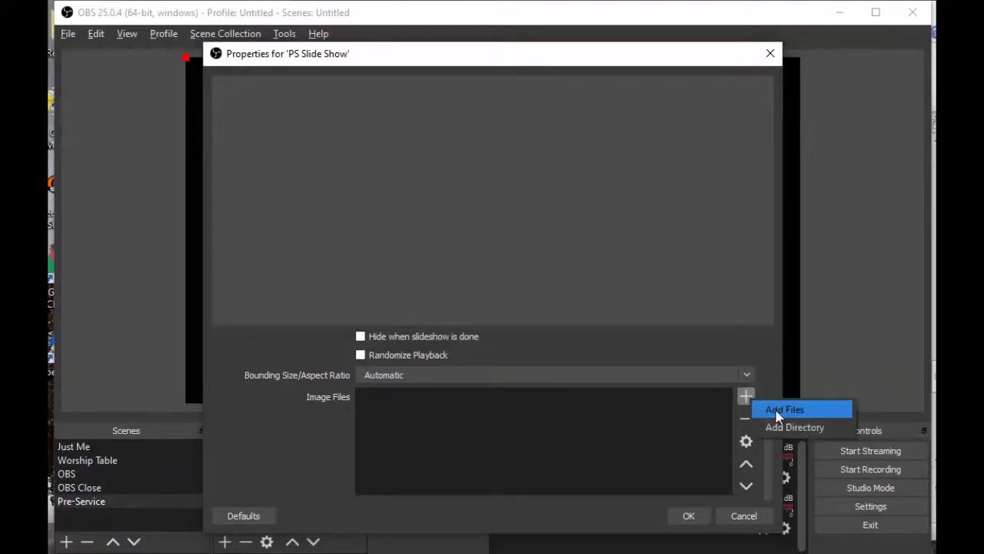
left_click(777, 414)
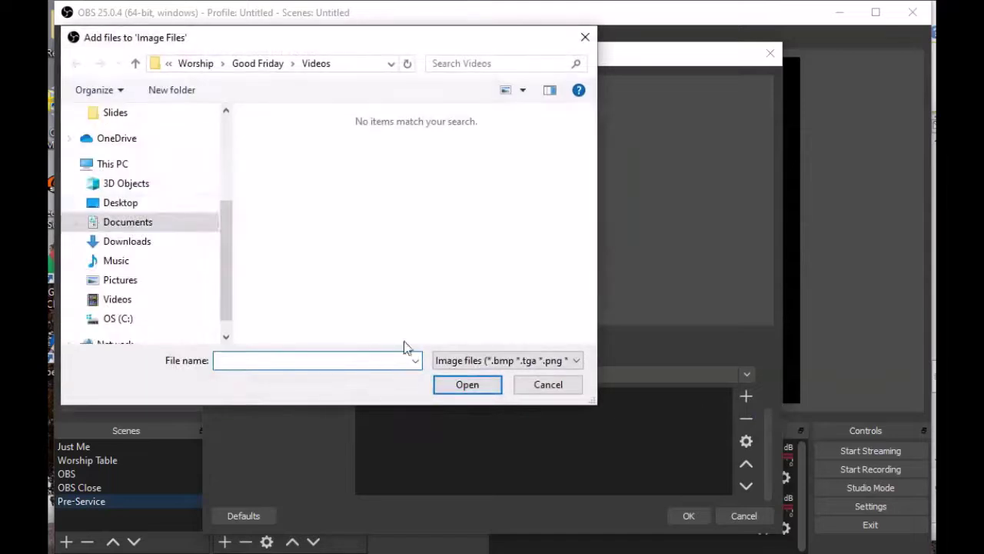
left_click(127, 223)
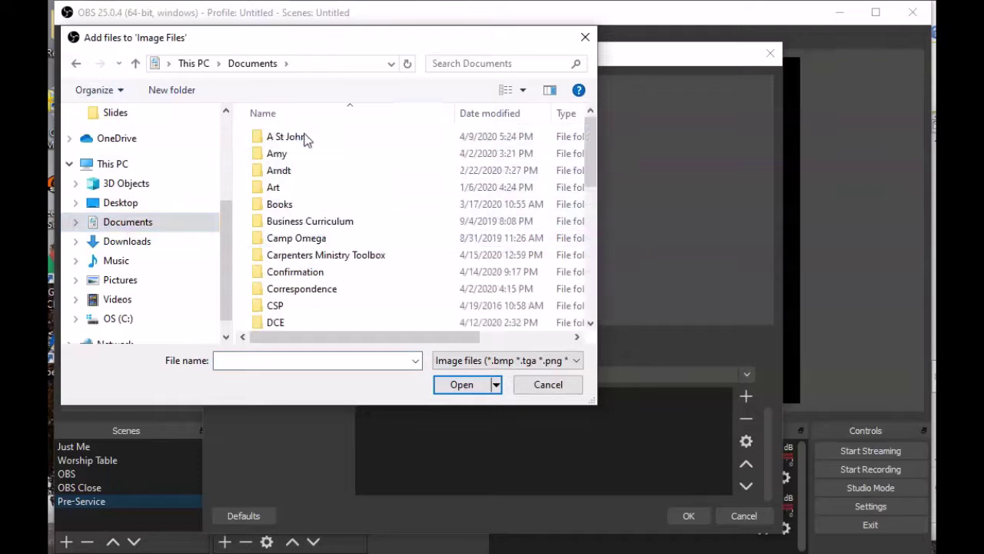
double_click(300, 136)
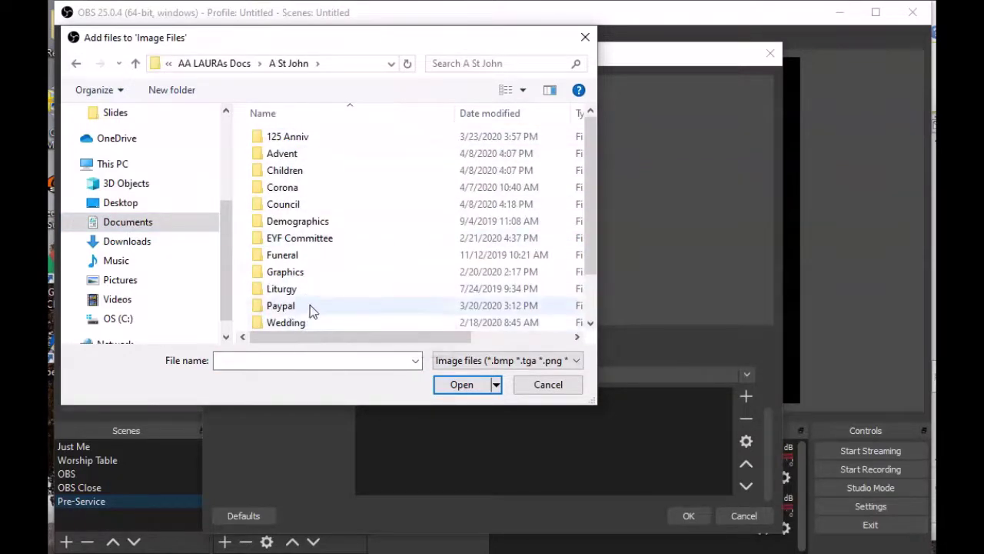
scroll(311, 300, "down", 1)
left_click(283, 323)
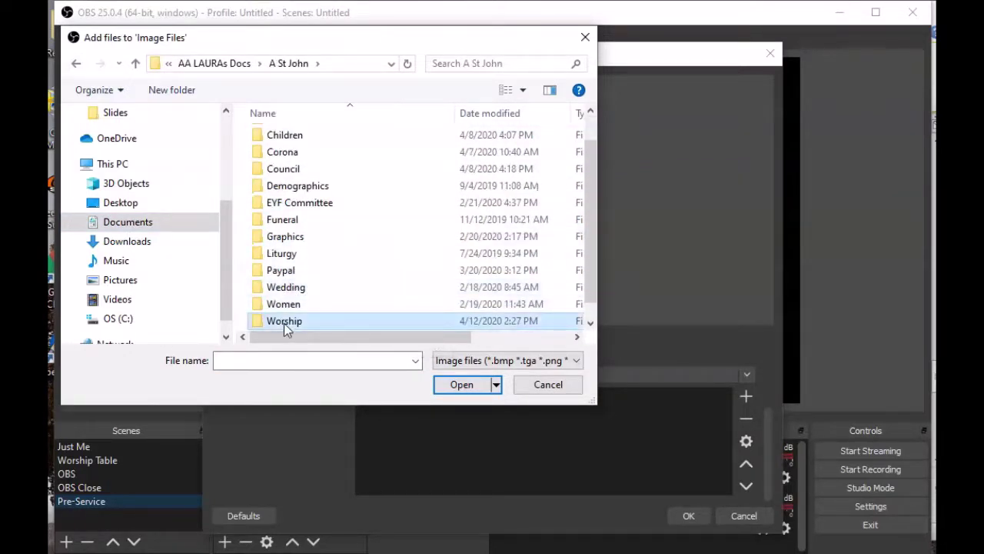
double_click(284, 323)
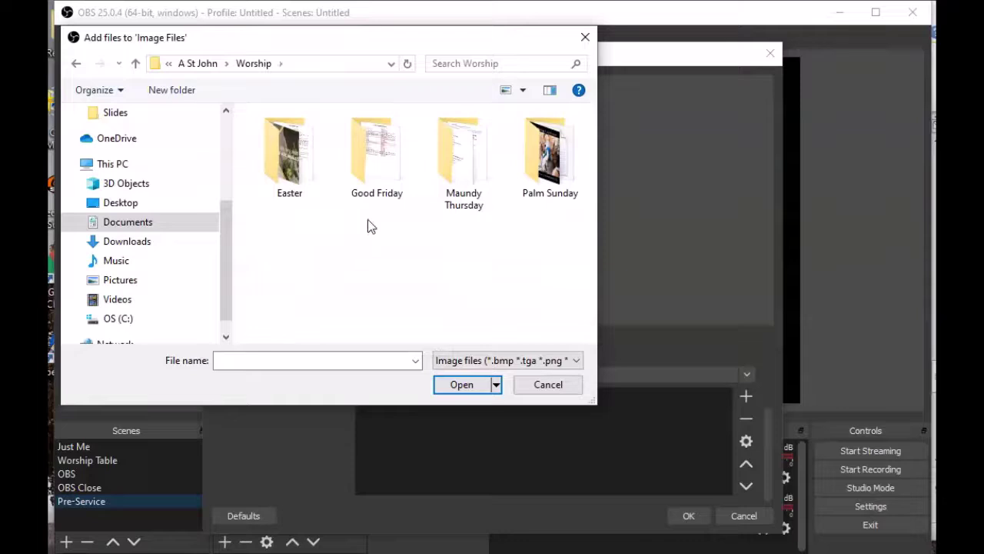
double_click(544, 163)
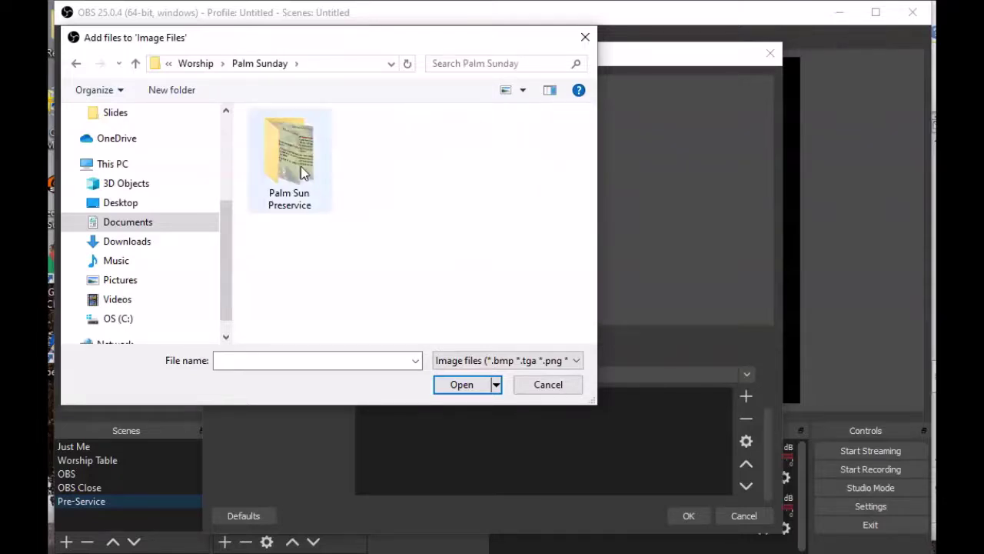
double_click(300, 167)
Add the images Slide3, Slide4 and Slide5 to the PS Slide Show source and accept its properties
left_click(371, 170)
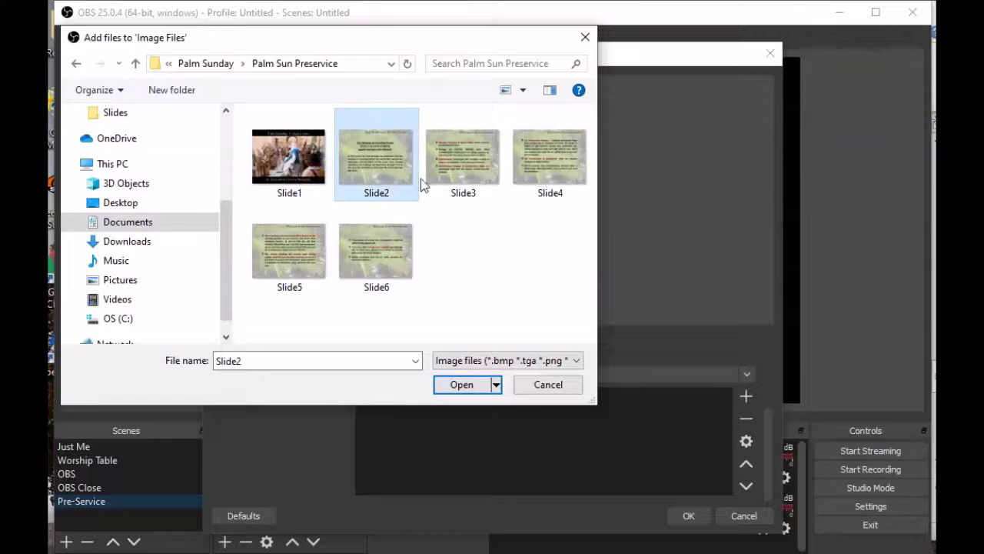
left_click(428, 182)
left_click(286, 257, "shift")
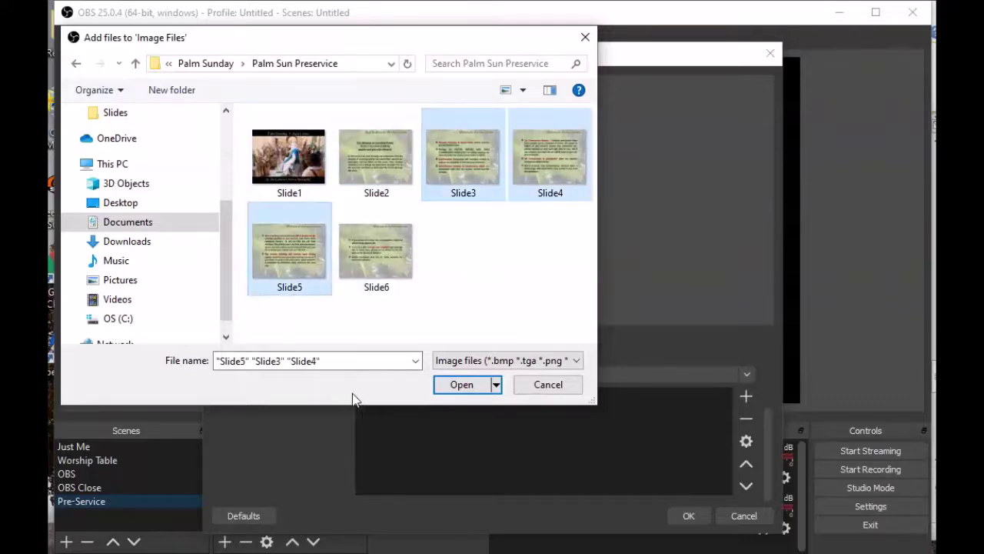
left_click(461, 384)
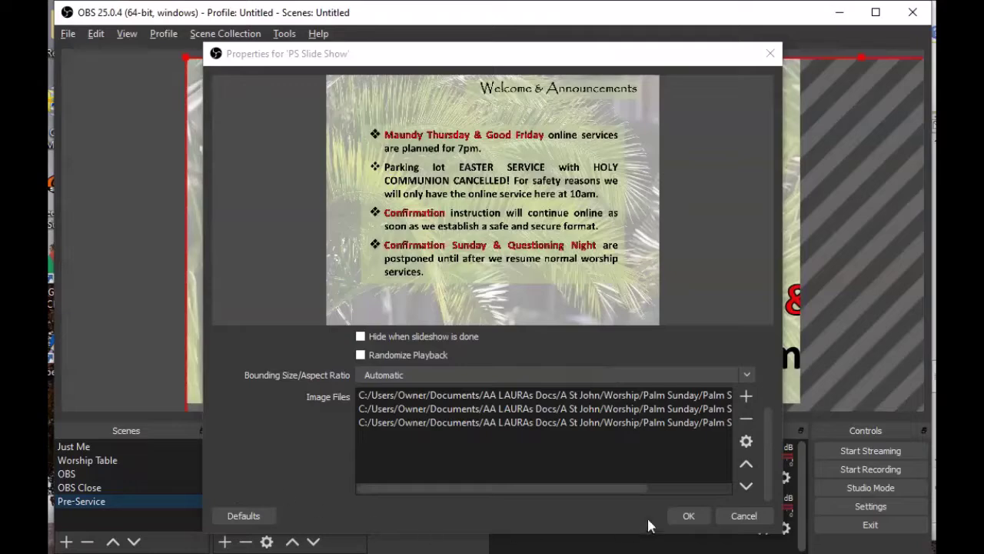
left_click(687, 517)
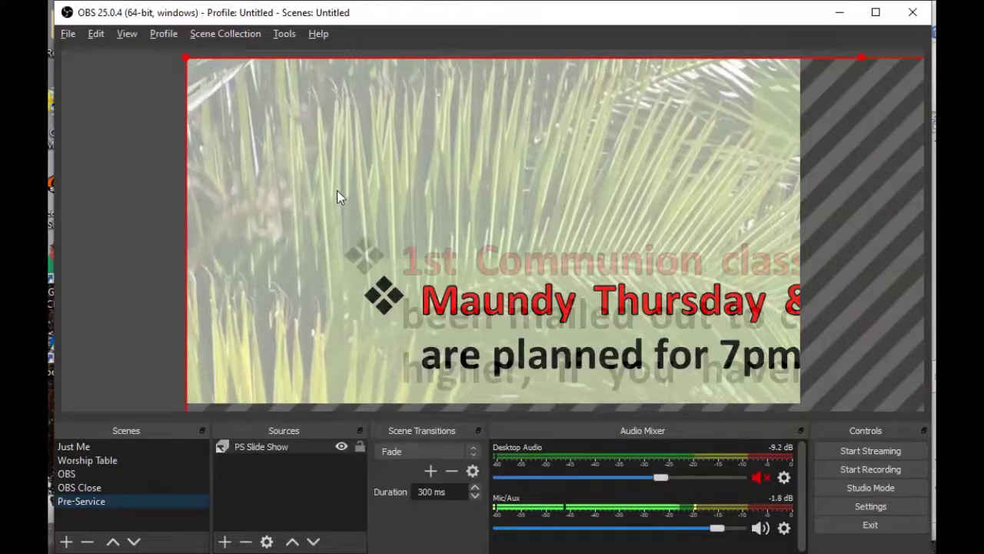
Fit the PS Slide Show source to the screen in the Pre-Service scene and deselect it
right_click(307, 149)
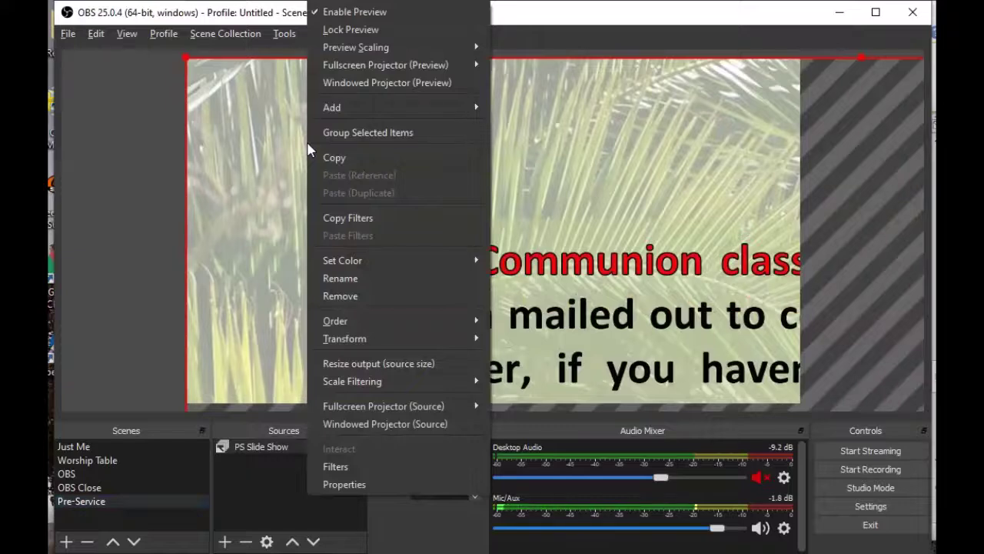
mouse_move(371, 339)
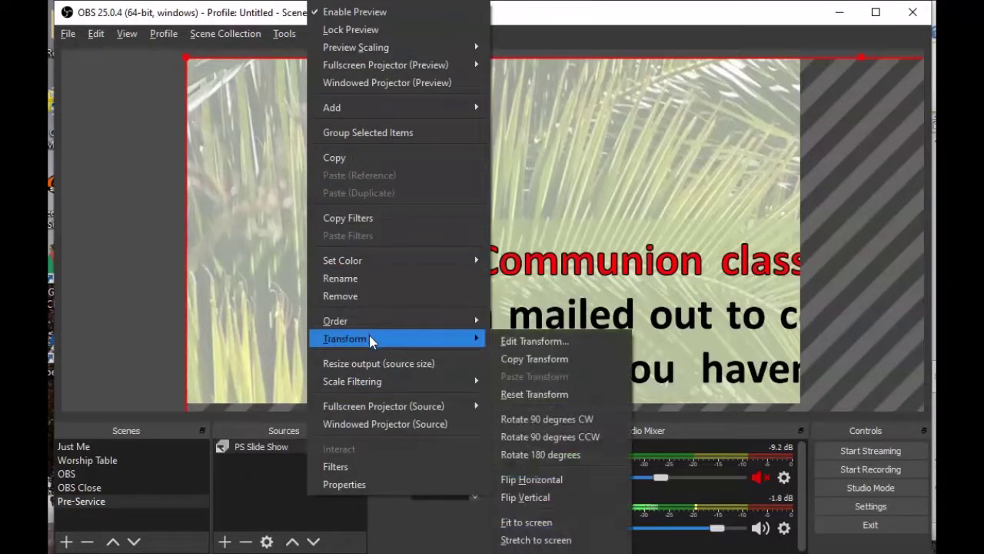
left_click(547, 522)
left_click(112, 228)
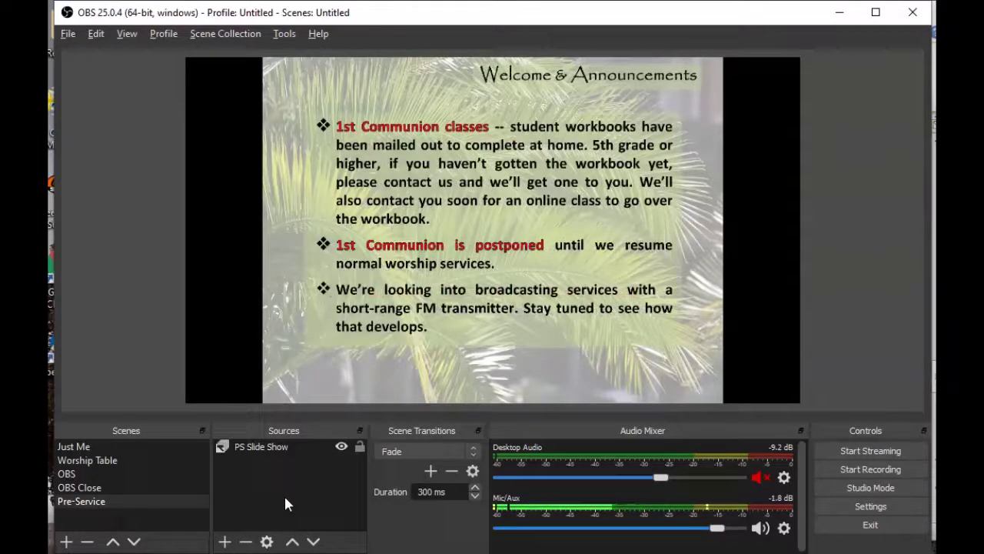
Add a new scene named "Pastor"
left_click(66, 541)
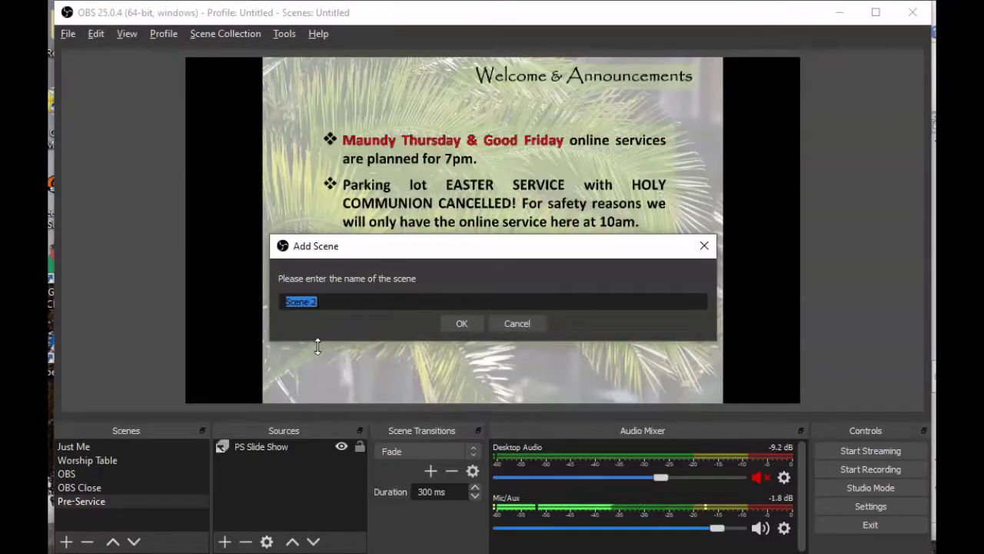
type("Pasto")
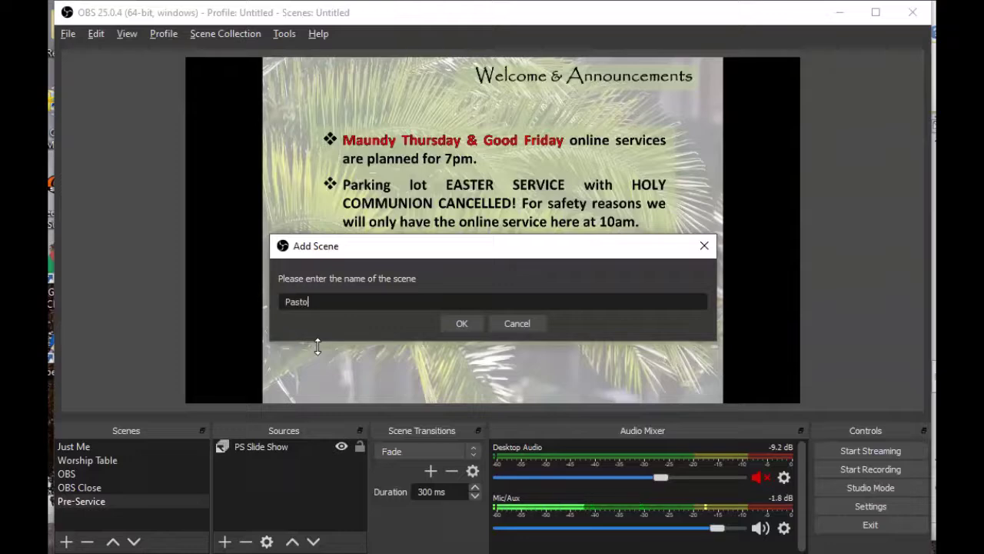
type("r")
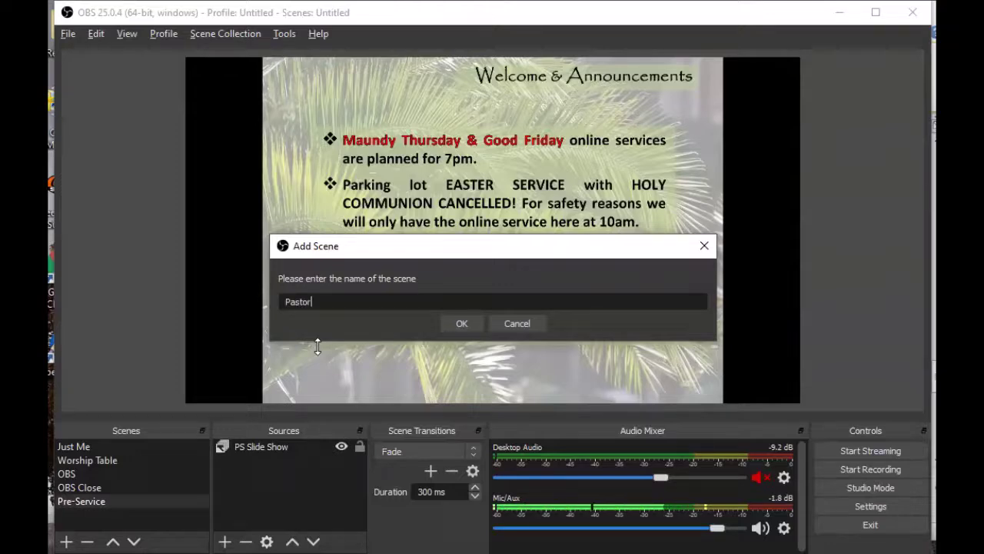
left_click(462, 323)
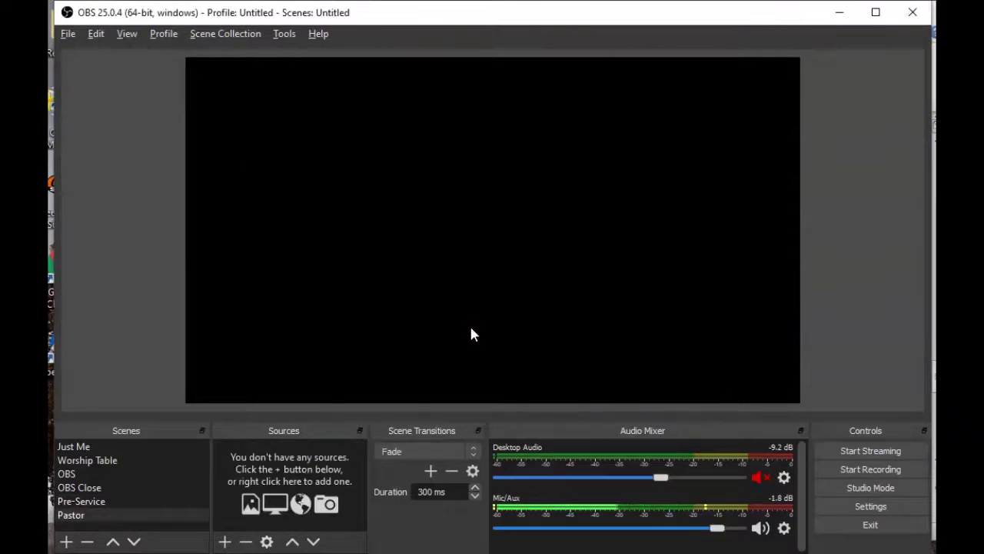
Add the existing Video Capture Device source to the Pastor scene
left_click(231, 541)
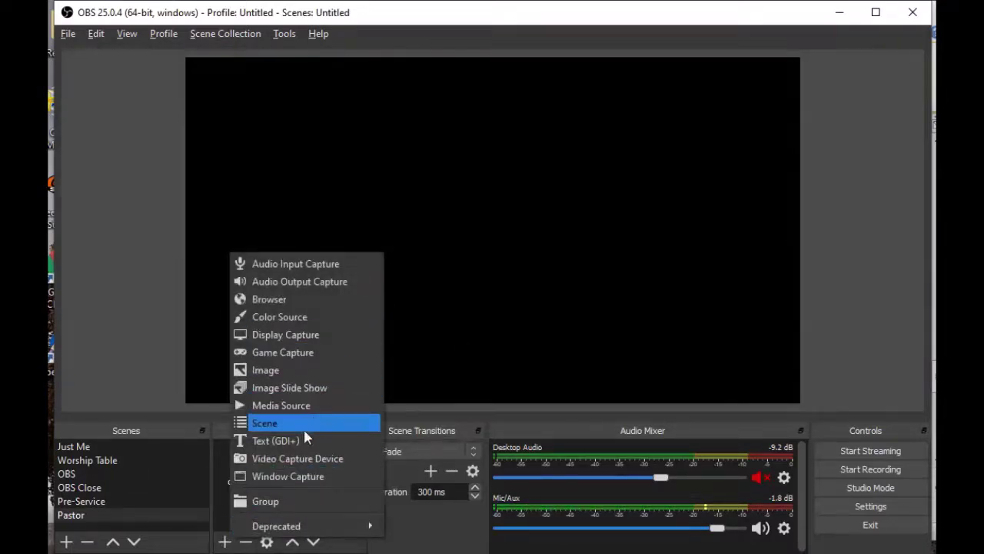
left_click(281, 463)
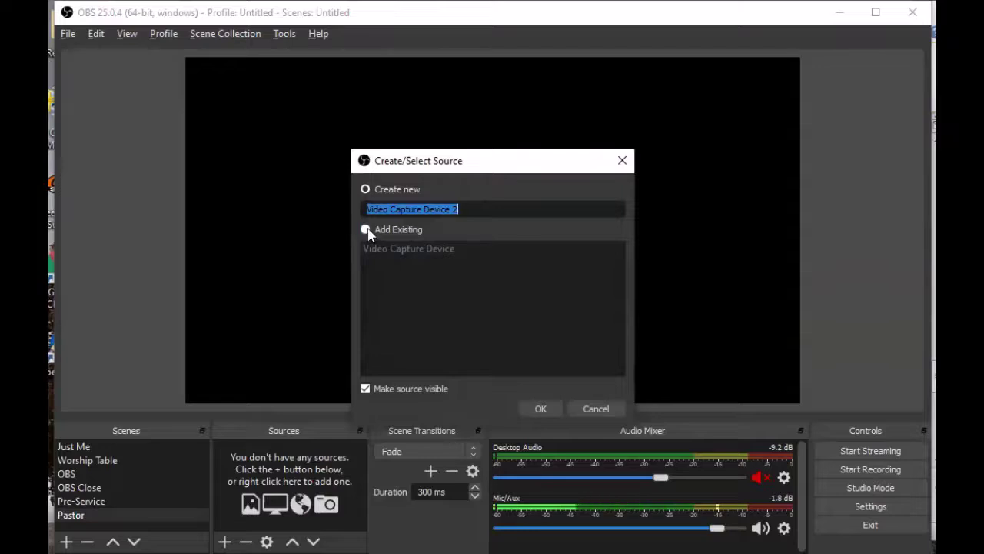
left_click(365, 230)
left_click(414, 251)
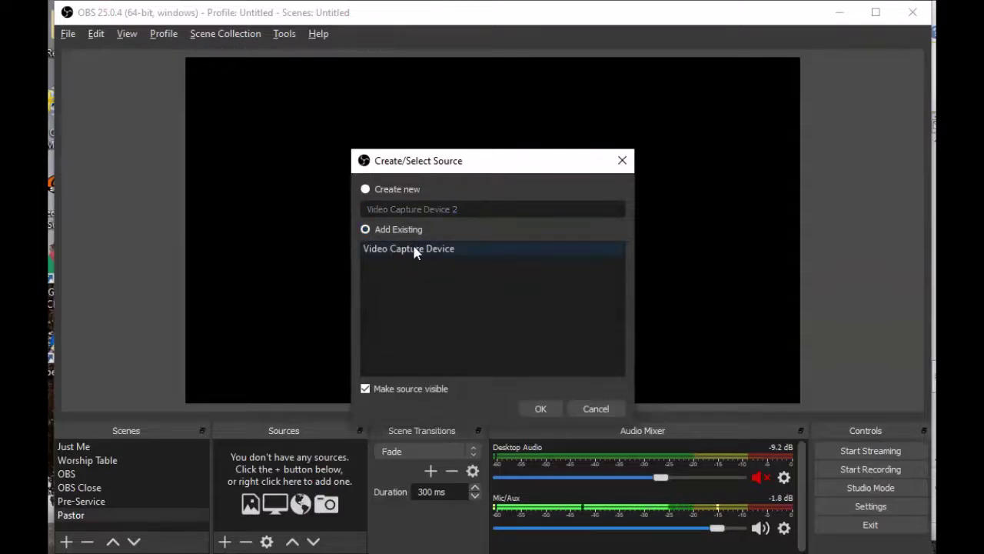
left_click(414, 249)
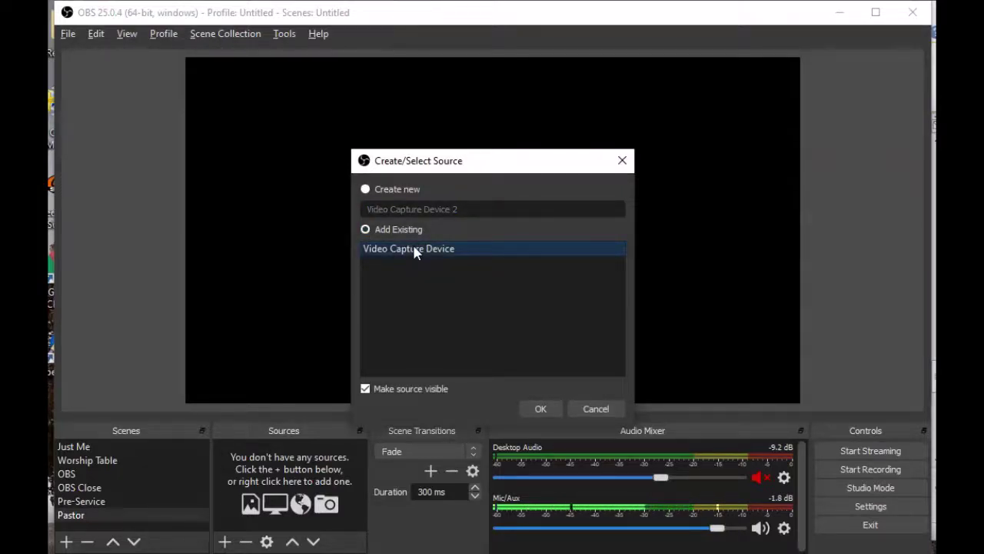
left_click(541, 409)
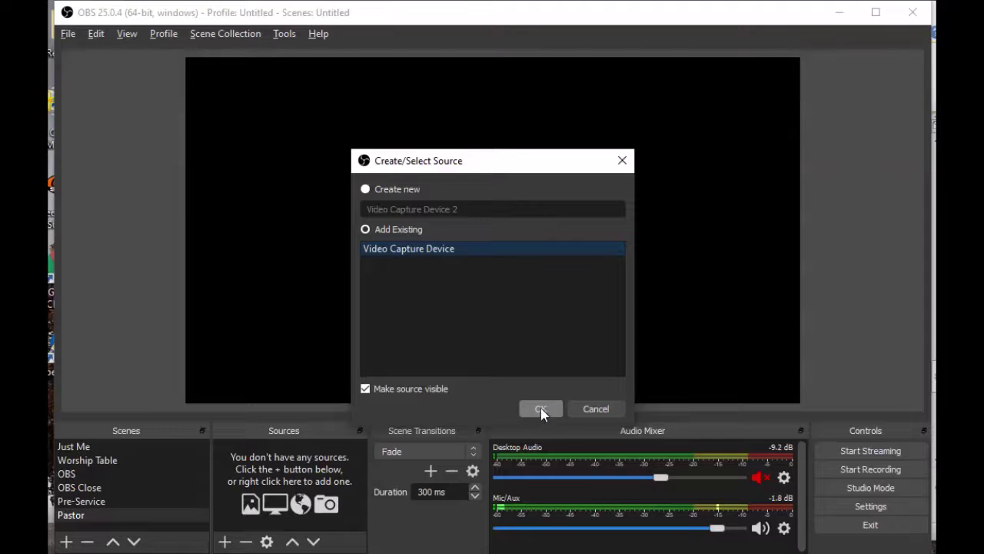
Move the camera picture to the canvas's lower-right corner and shrink it, and fit it to the screen
left_click_drag(307, 153, 635, 283)
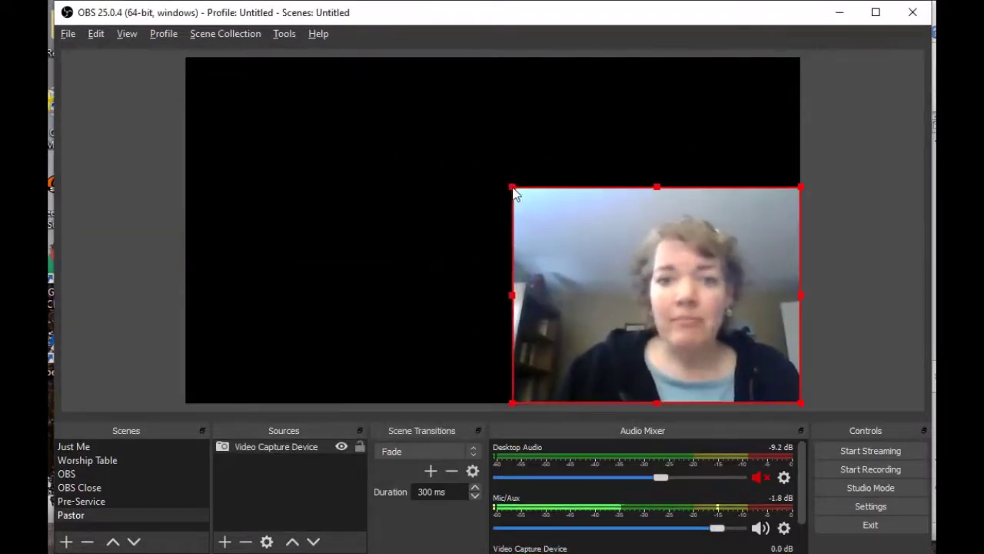
left_click_drag(513, 192, 592, 296)
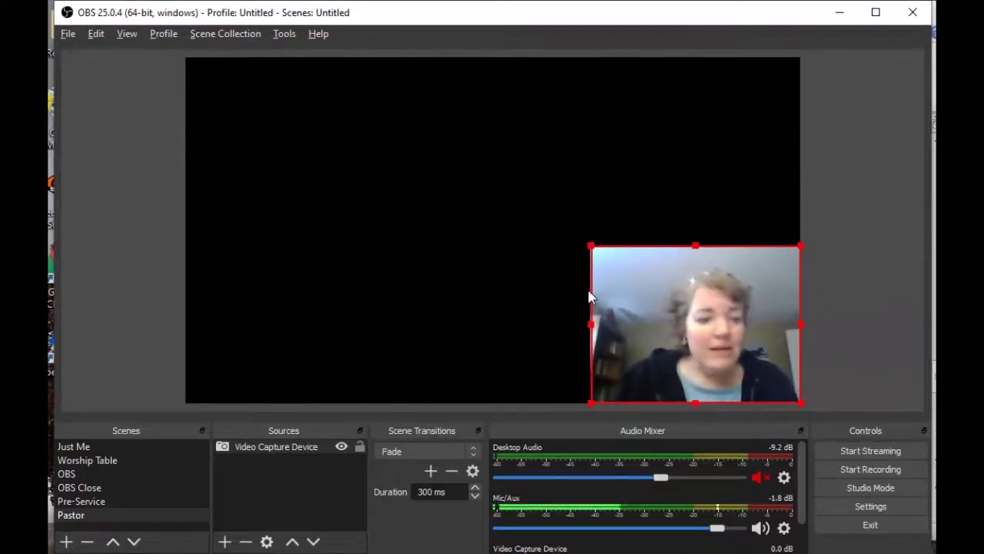
right_click(666, 321)
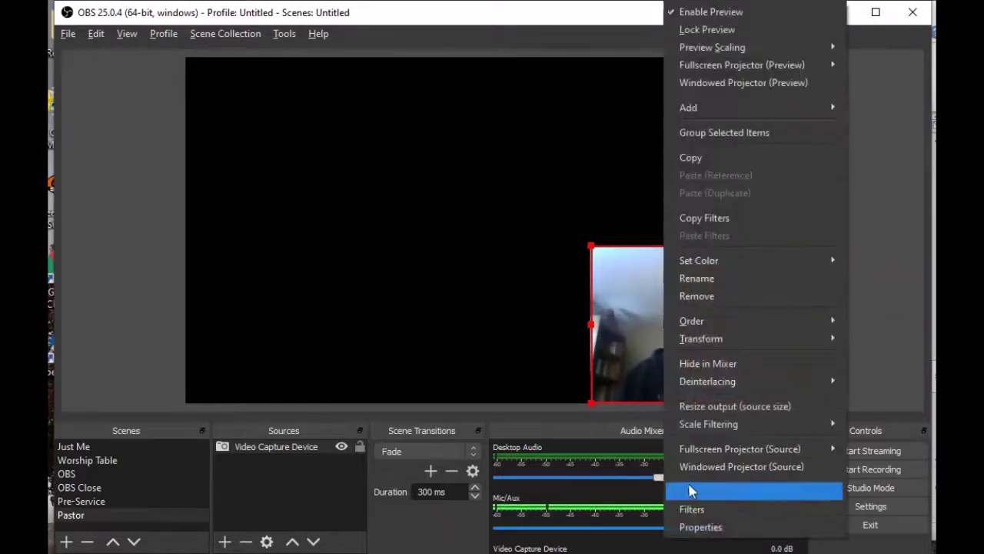
mouse_move(736, 338)
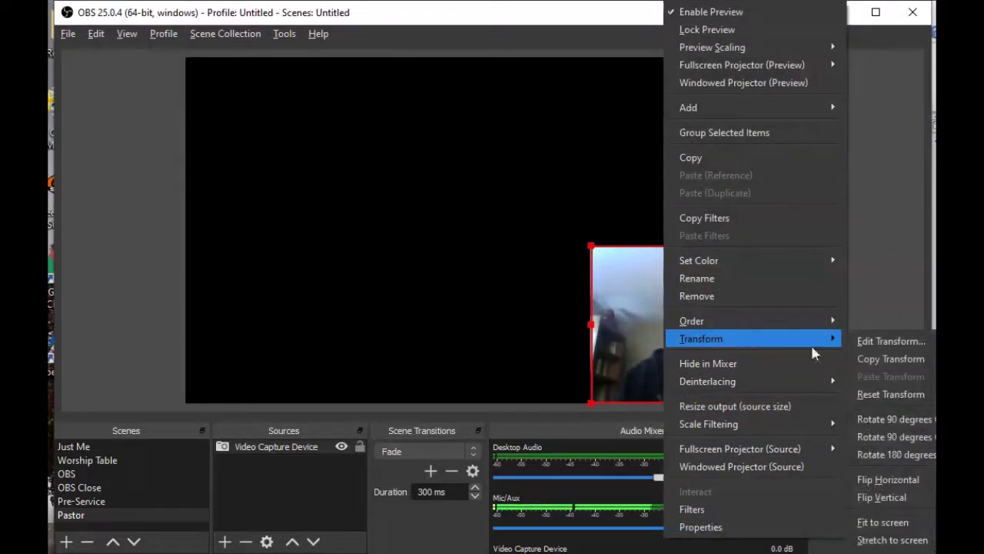
left_click(897, 523)
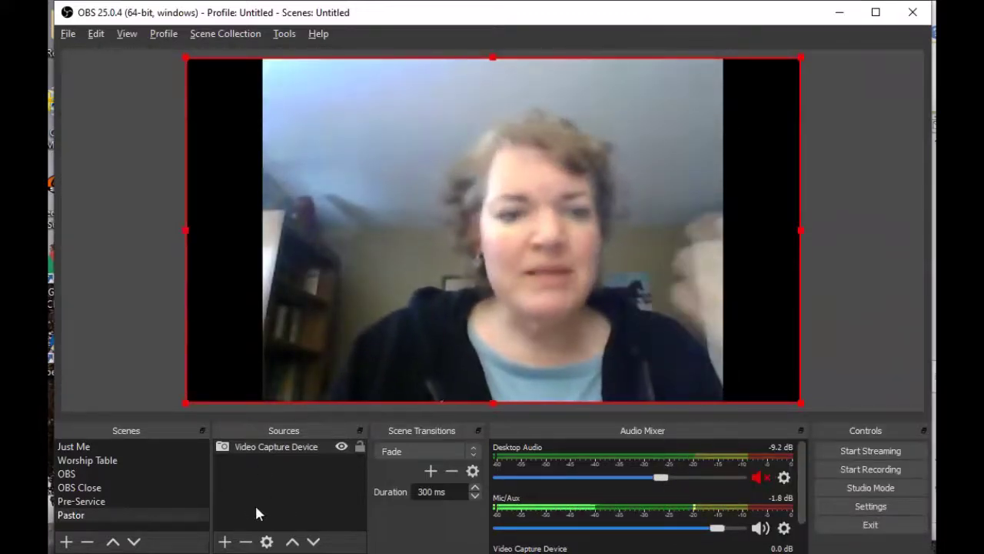
Add a new scene named "Pastor & Slides"
left_click(66, 542)
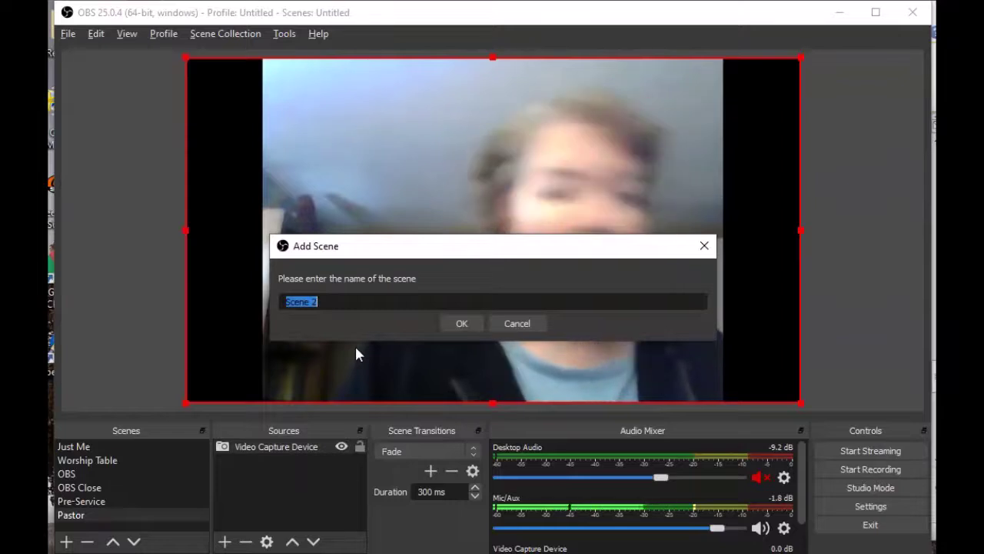
type("Pastor & Slides")
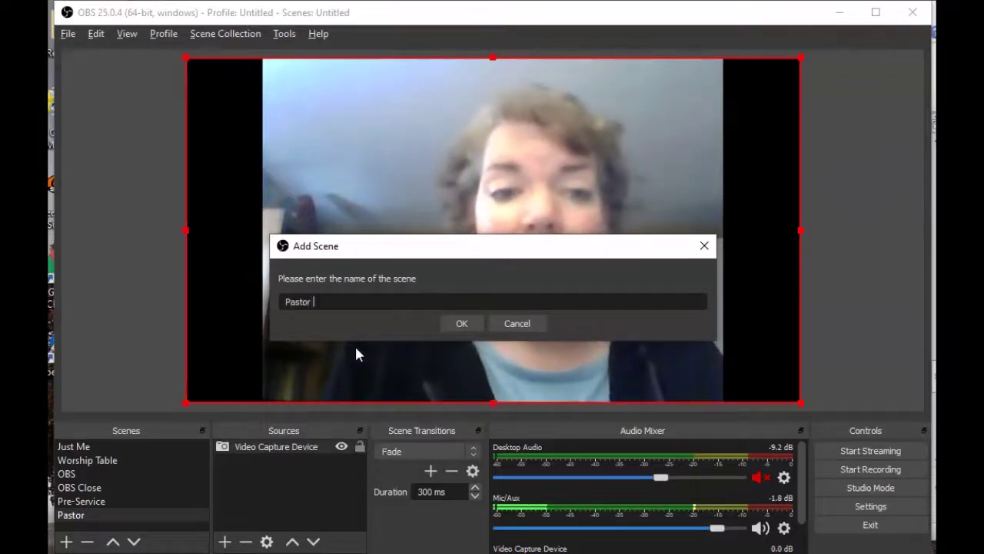
left_click(462, 324)
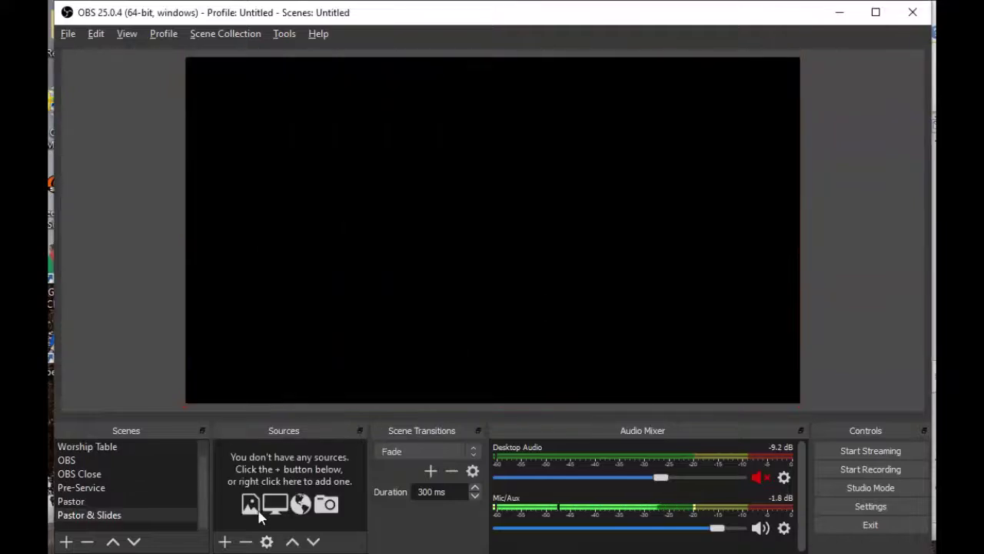
Add the existing Video Capture Device source to the Pastor & Slides scene and place it, shrunken, in the canvas's lower-right corner
left_click(225, 542)
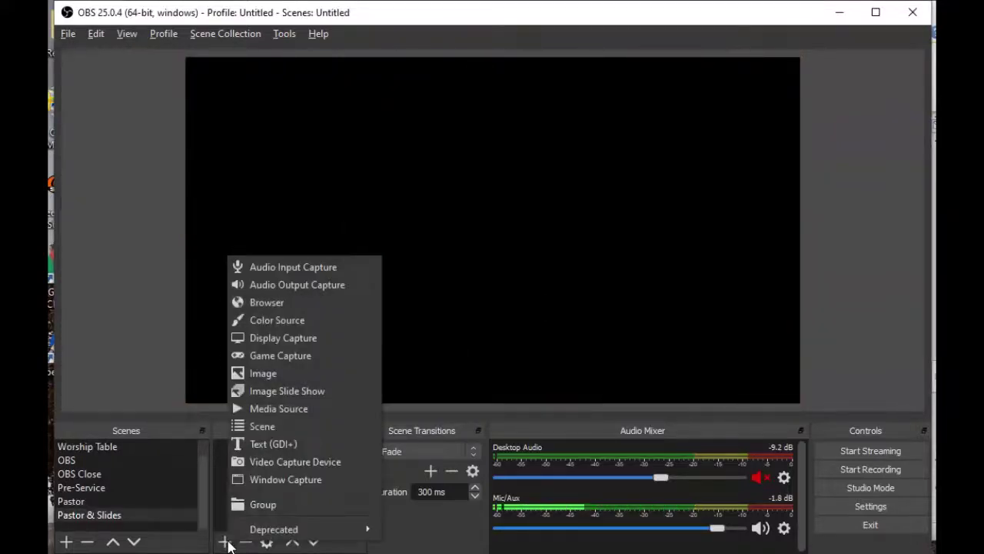
left_click(290, 464)
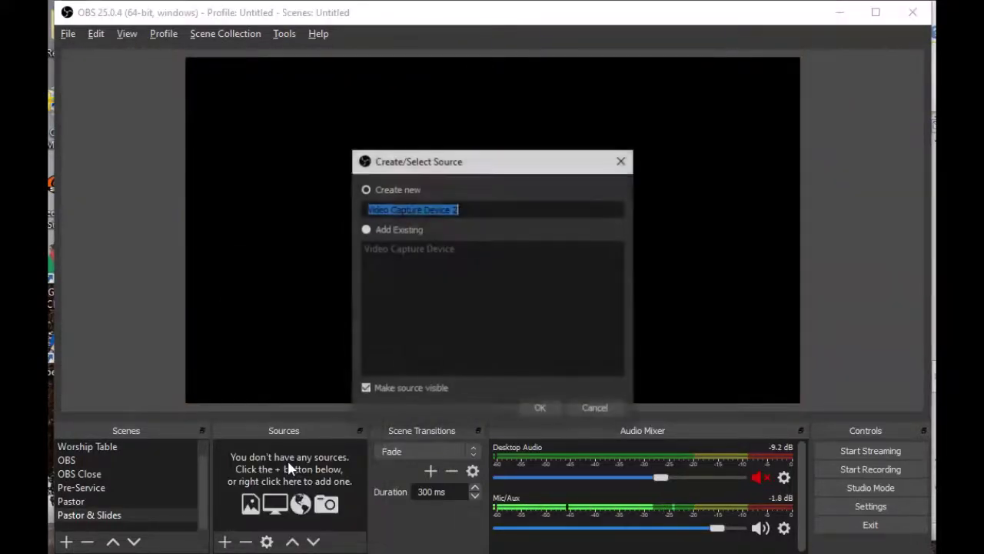
left_click(366, 229)
left_click(376, 251)
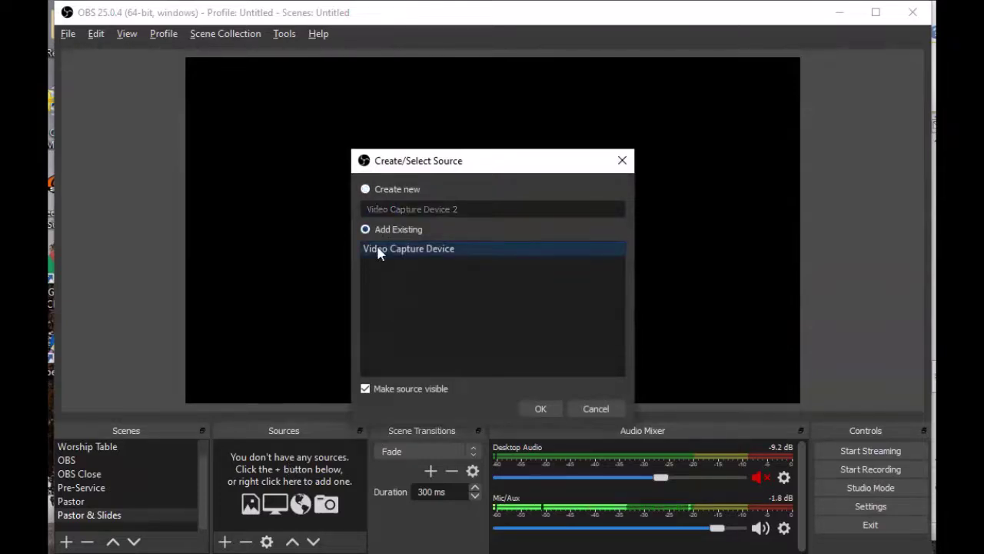
left_click(542, 409)
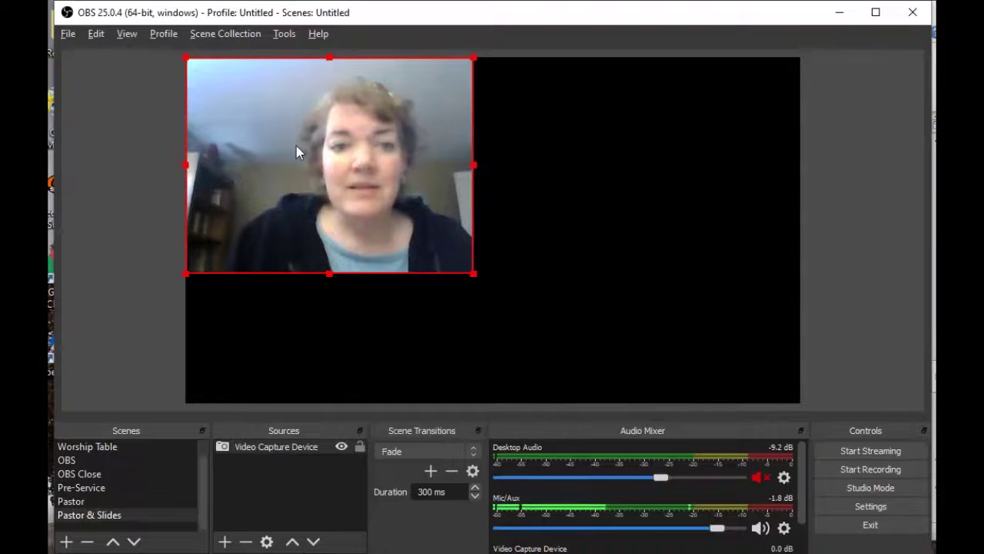
left_click_drag(296, 151, 634, 284)
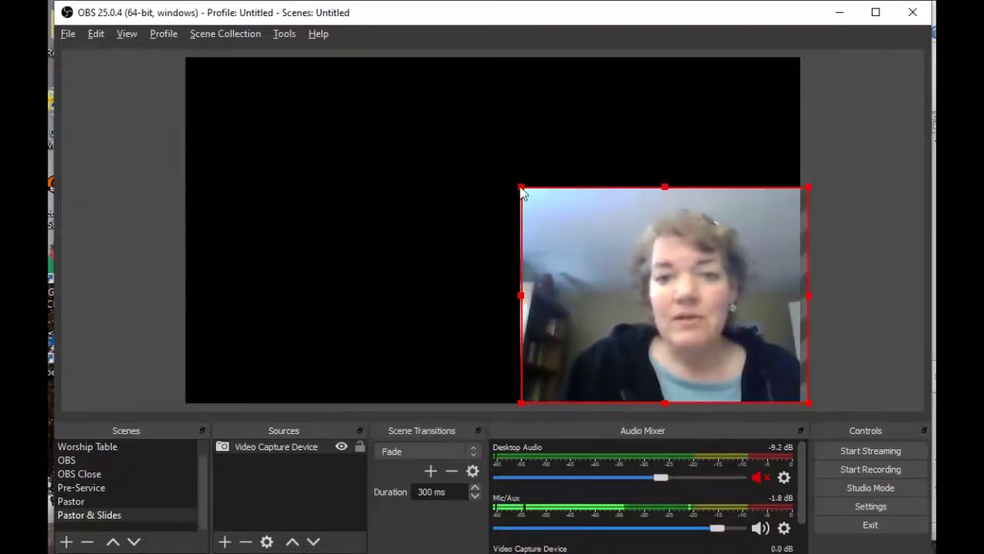
left_click_drag(522, 191, 595, 257)
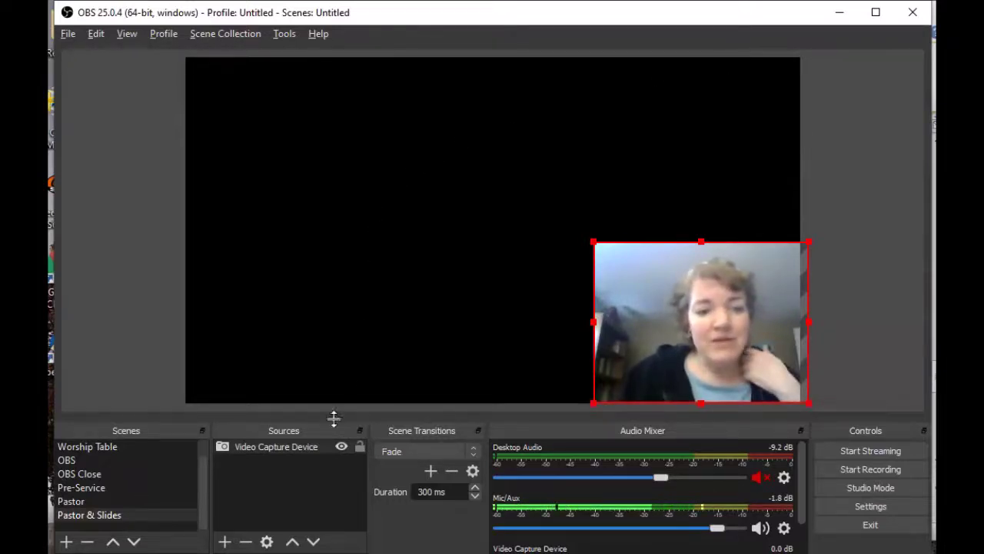
Add a Window Capture source named "Worship Slides" that captures the Good Friday Worship Svs PowerPoint window
left_click(223, 542)
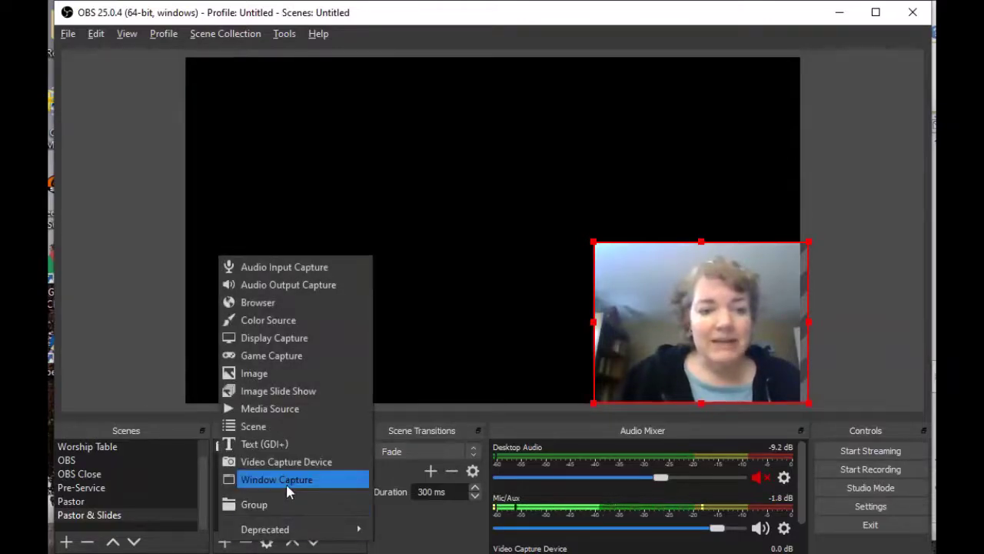
left_click(254, 479)
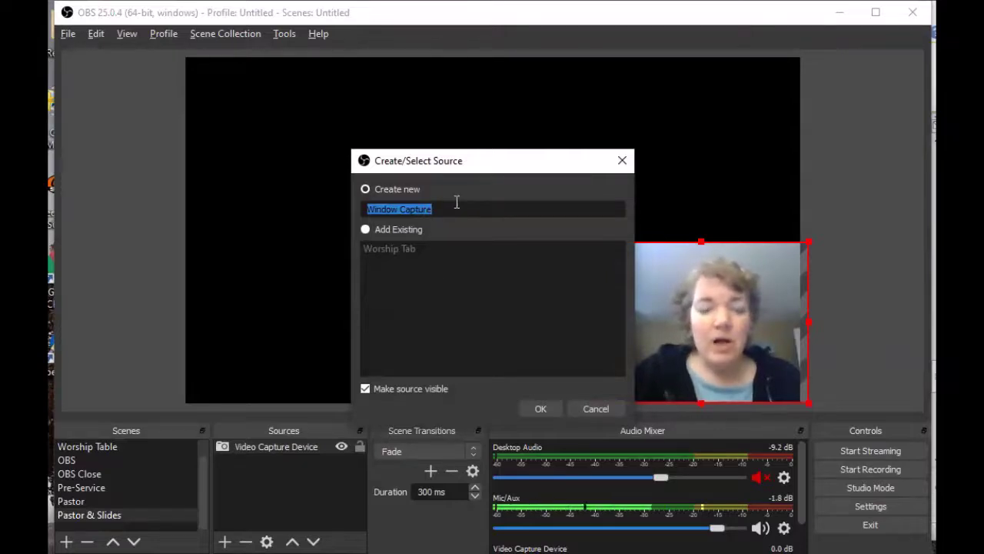
type("Slides")
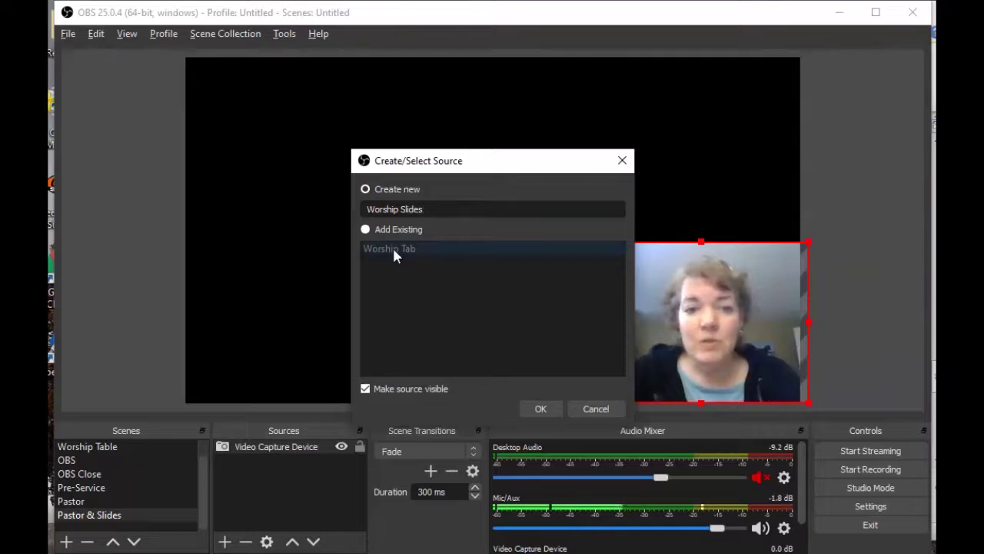
left_click(538, 412)
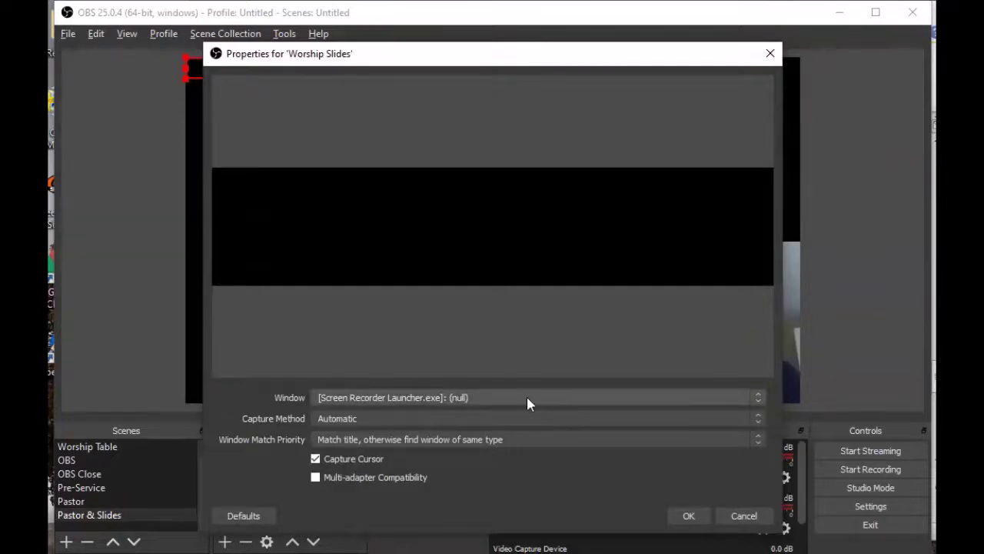
left_click(527, 397)
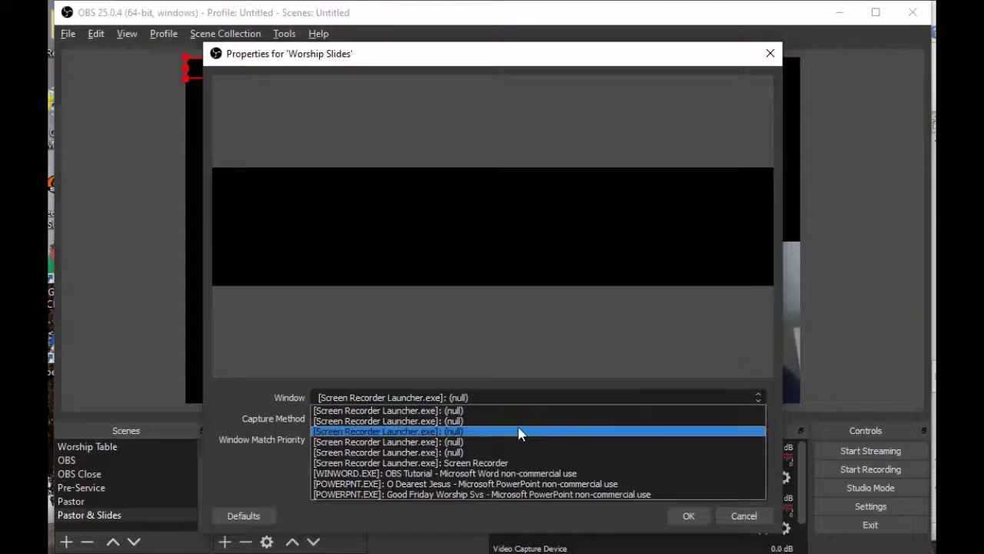
left_click(536, 494)
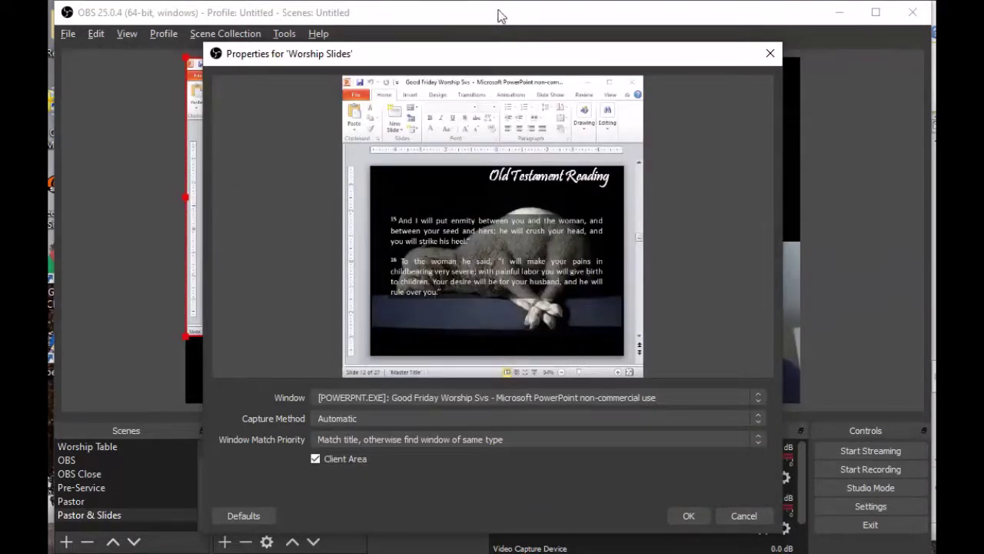
left_click(690, 516)
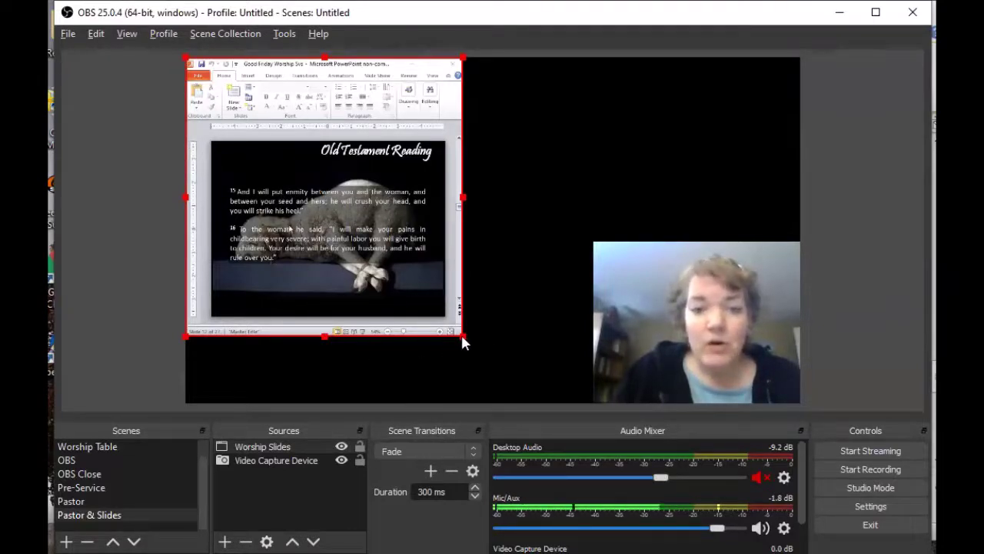
Crop the Worship Slides capture on all sides so that only the slide itself remains
left_click_drag(461, 334, 448, 318)
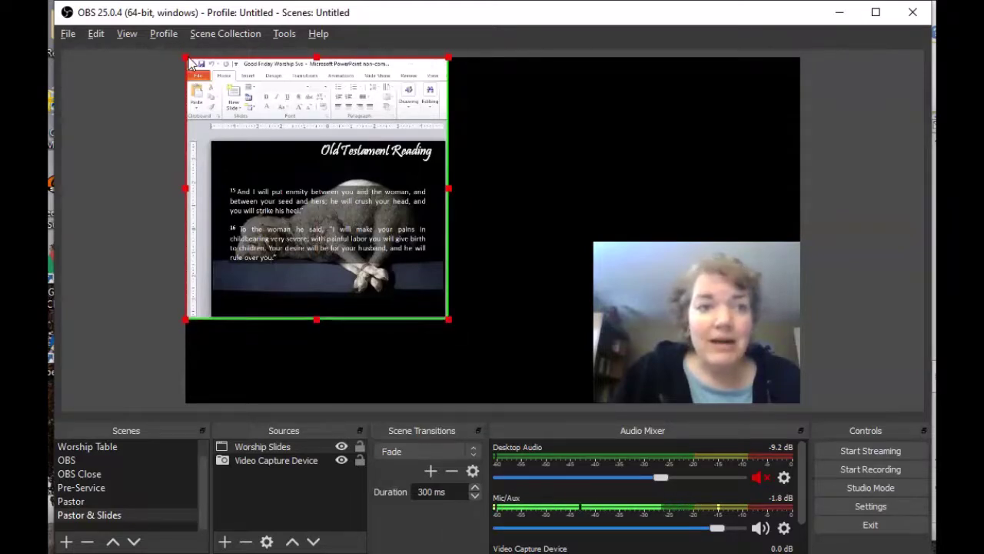
left_click_drag(190, 63, 209, 140)
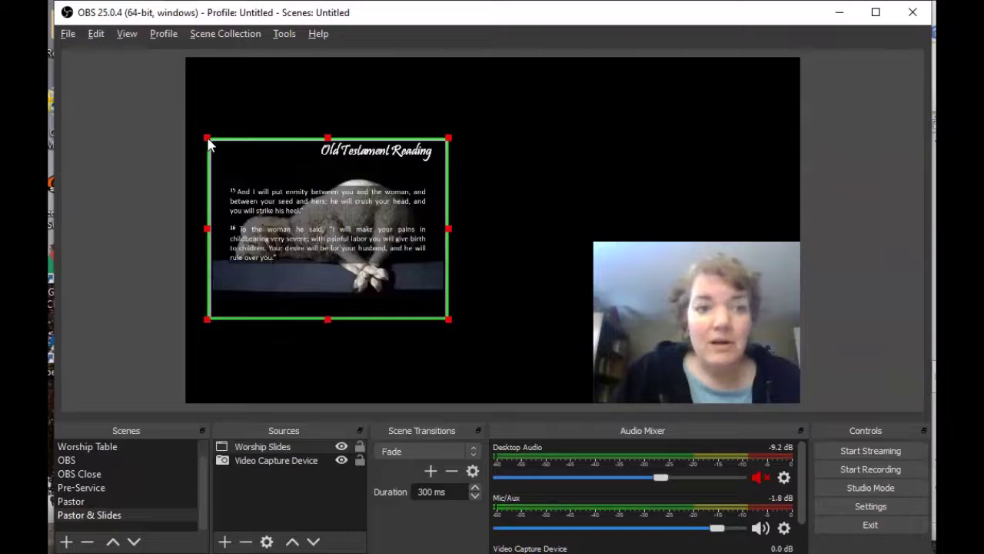
left_click(567, 167)
left_click(326, 219)
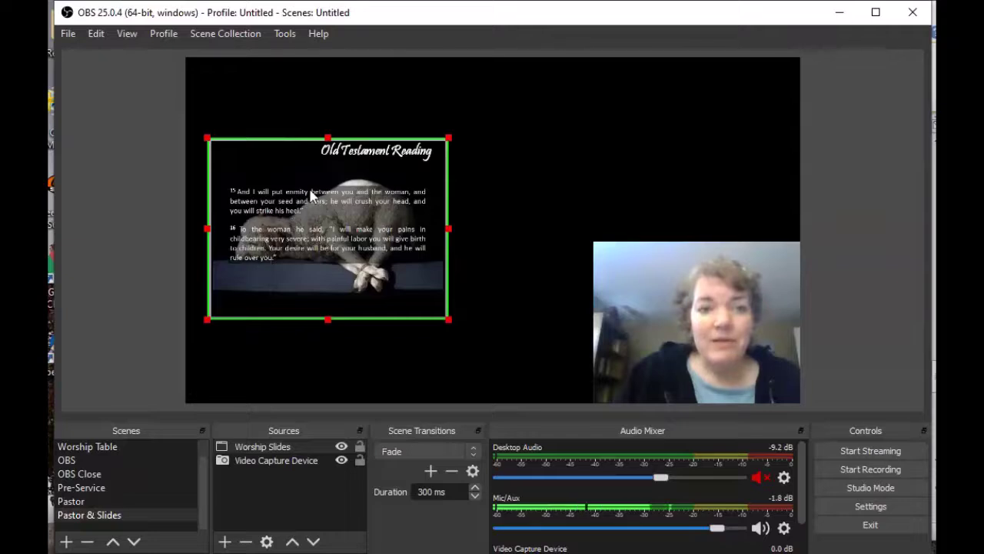
Fit the cropped Worship Slides source to the screen
right_click(311, 194)
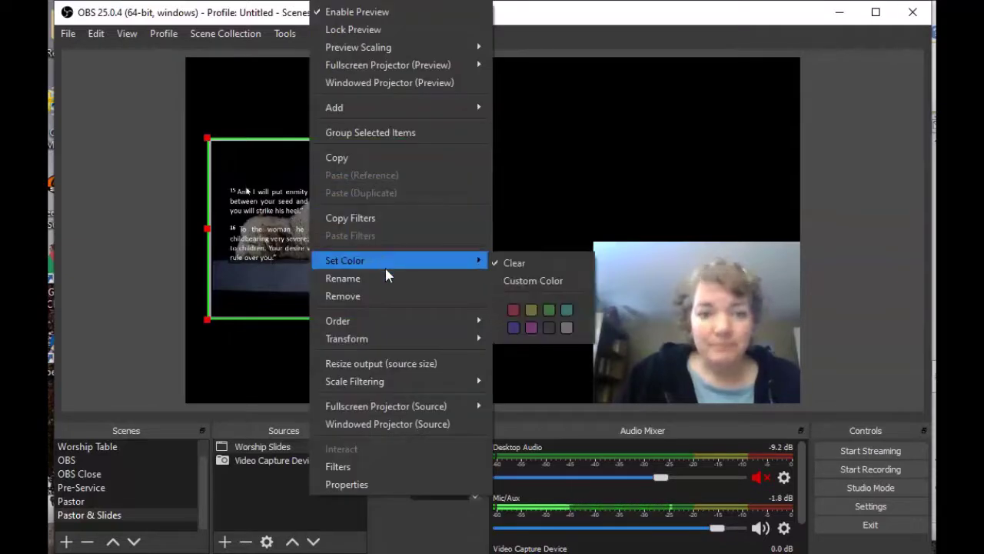
mouse_move(388, 336)
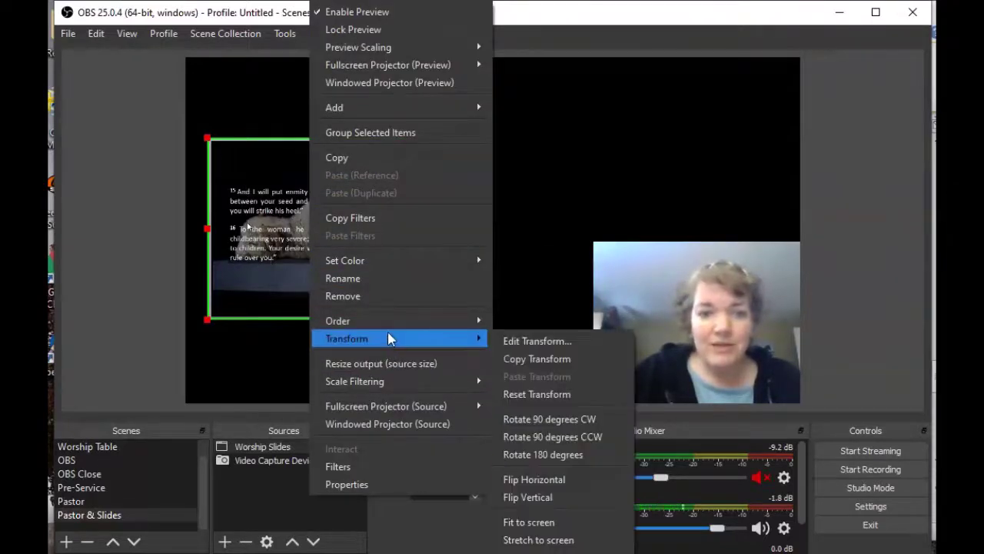
left_click(542, 522)
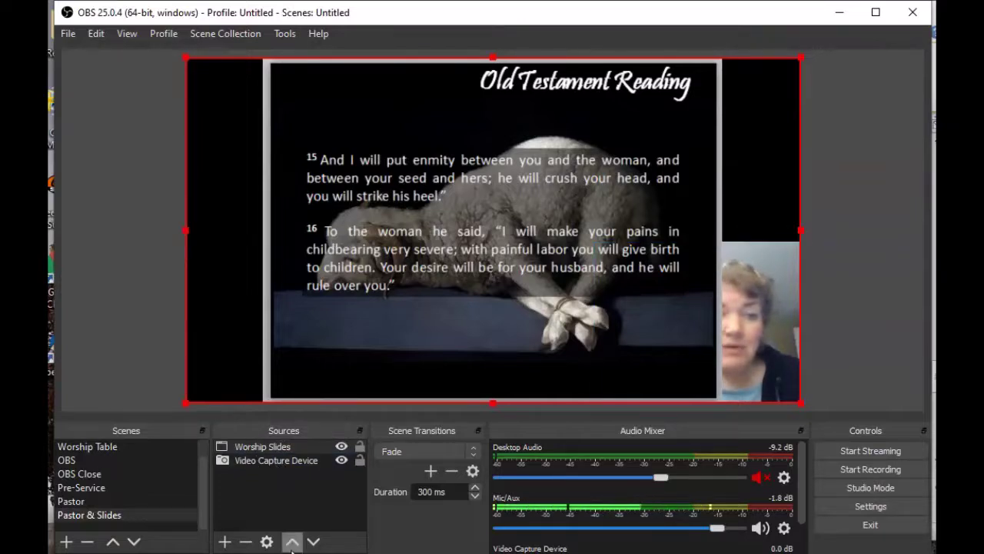
Move the Video Capture Device source above Worship Slides and shrink the camera picture further from its upper-left corner
left_click(251, 459)
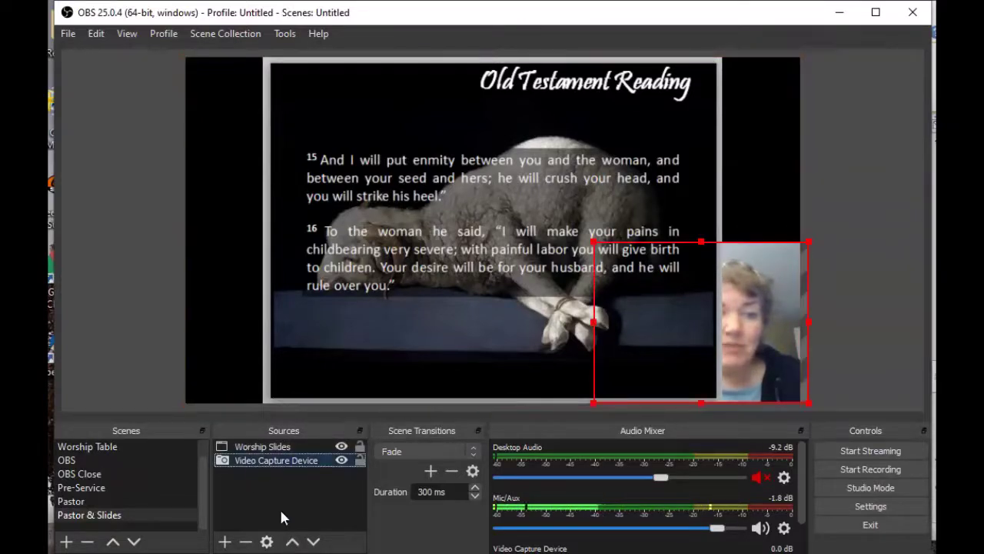
left_click(292, 542)
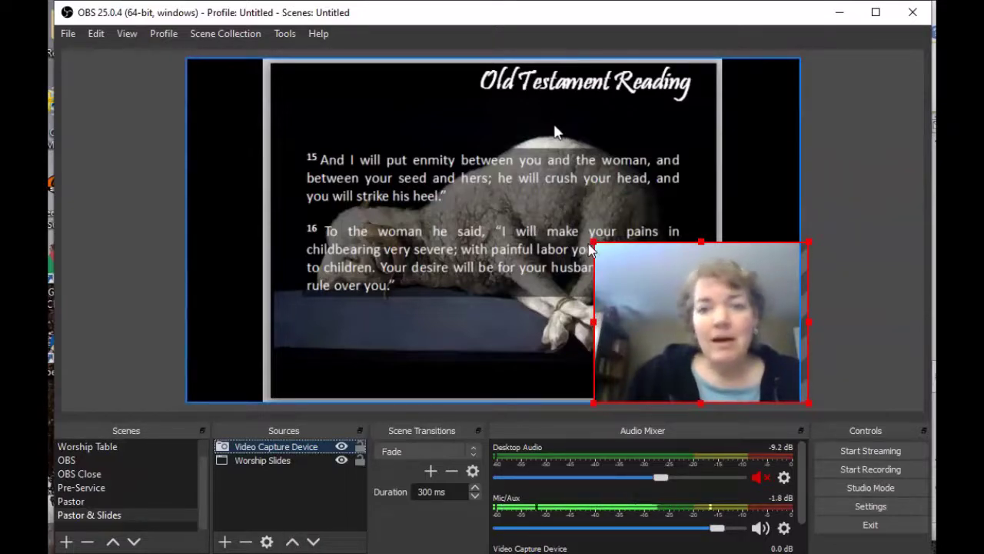
left_click_drag(592, 248, 659, 308)
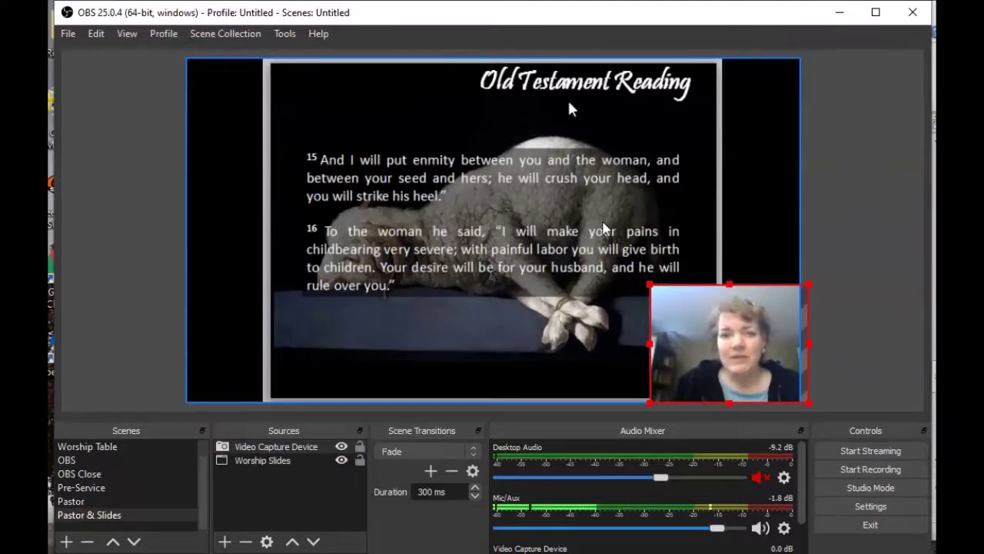
Narrow the Worship Slides bounding box to the slide's width and move it to the canvas's left edge
left_click(214, 203)
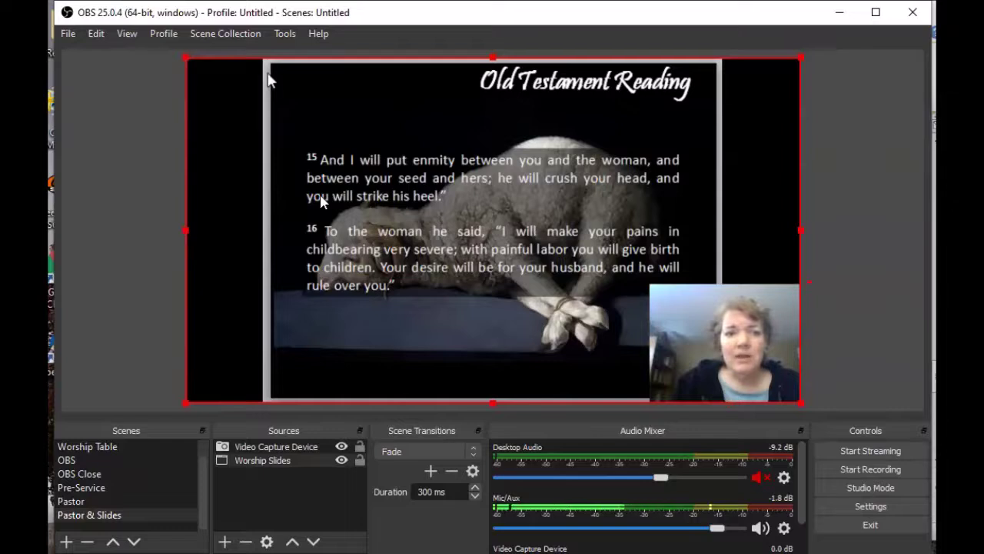
left_click_drag(185, 231, 343, 231)
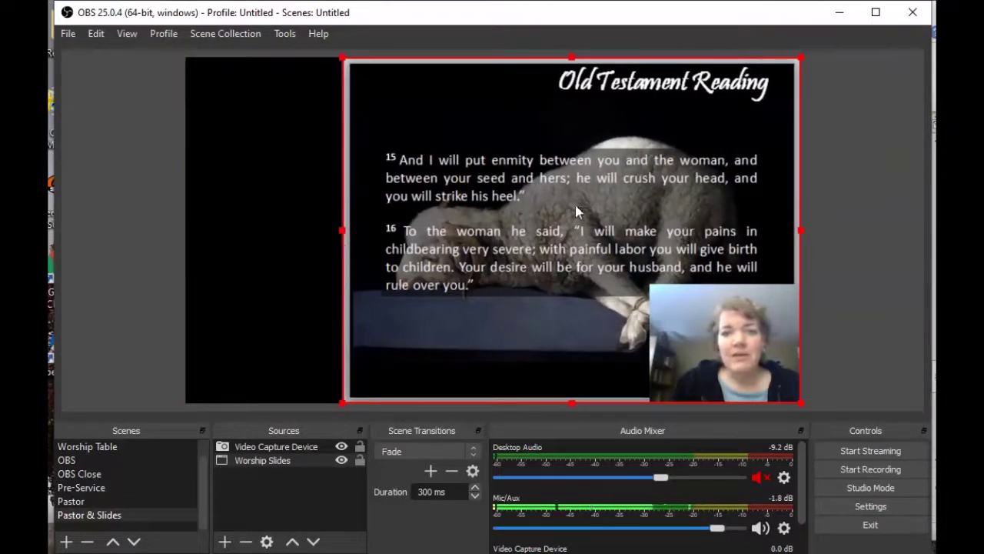
left_click_drag(584, 212, 425, 213)
Align the camera picture with the canvas's lower-right corner beside the slide and deselect it
left_click(710, 300)
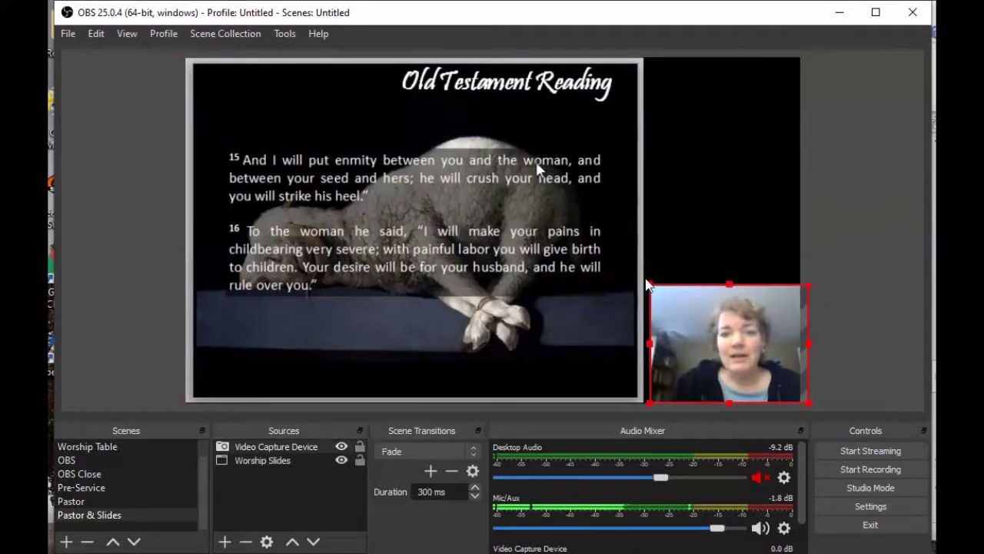
left_click_drag(694, 307, 682, 304)
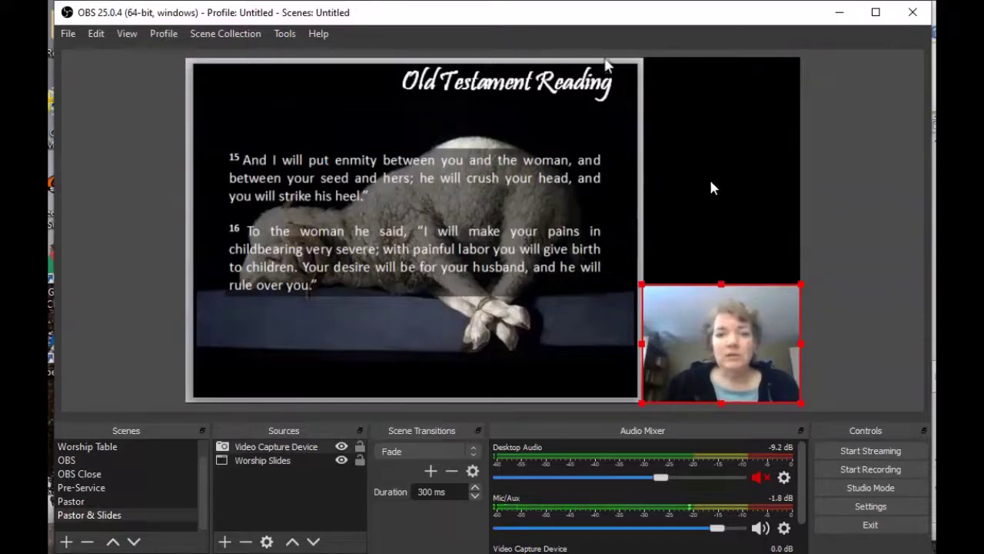
left_click(874, 196)
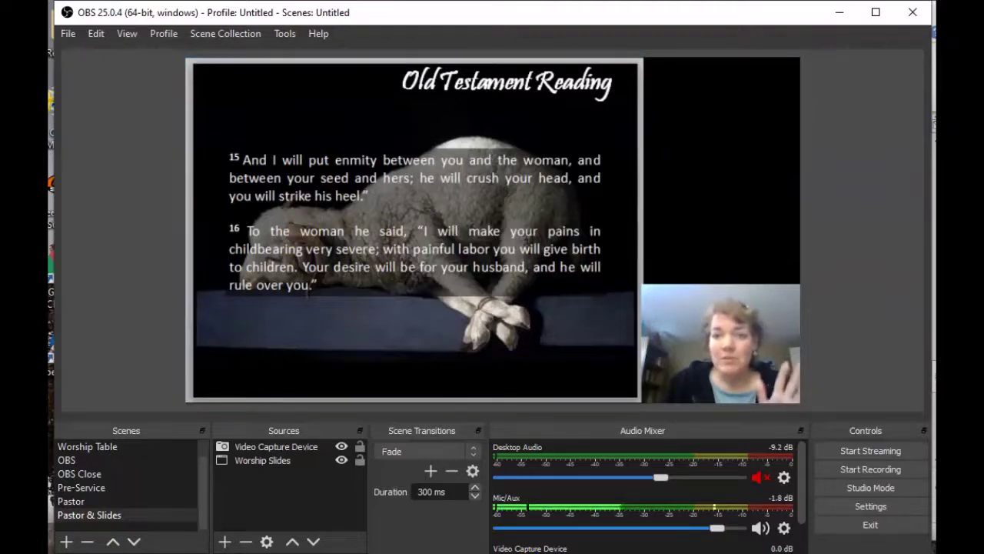
Switch to the Good Friday Worship Svs presentation in PowerPoint and move its window aside to uncover the OBS preview
key("alt+Tab")
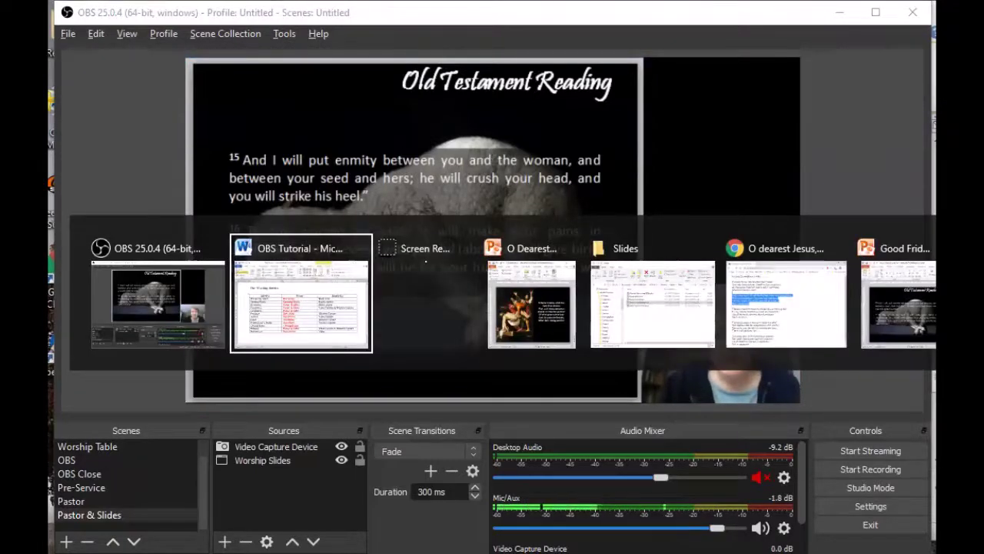
key("Tab")
key("Tab")
key("Tab")
key("Tab")
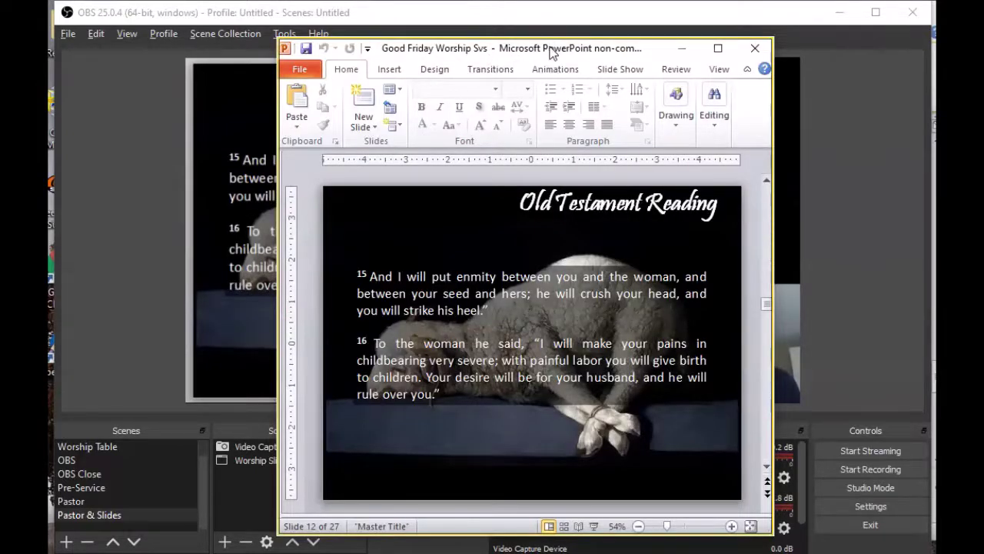
left_click_drag(549, 50, 780, 61)
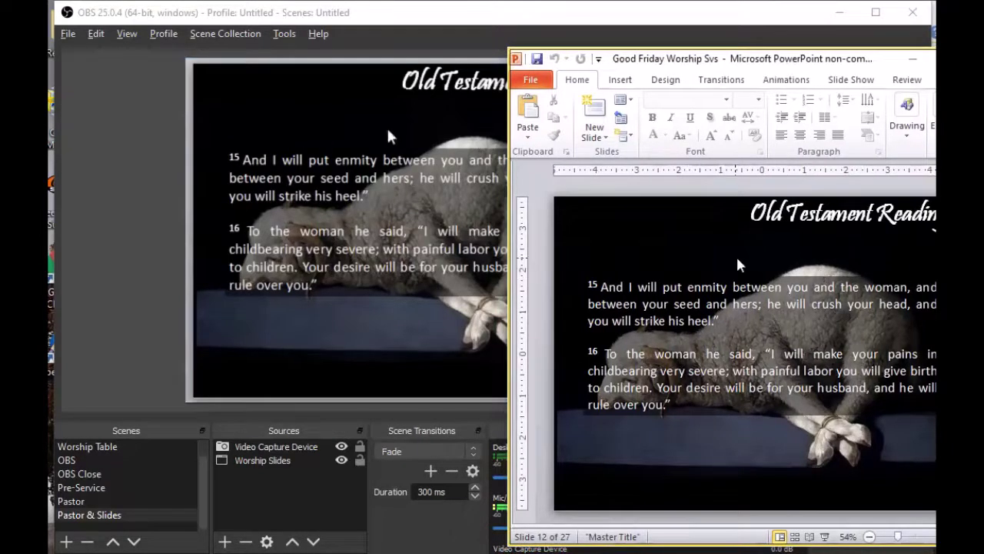
Page through the presentation's slides to check that the OBS preview follows, stop at slide 11, and return to OBS
scroll(759, 243, "up", 1)
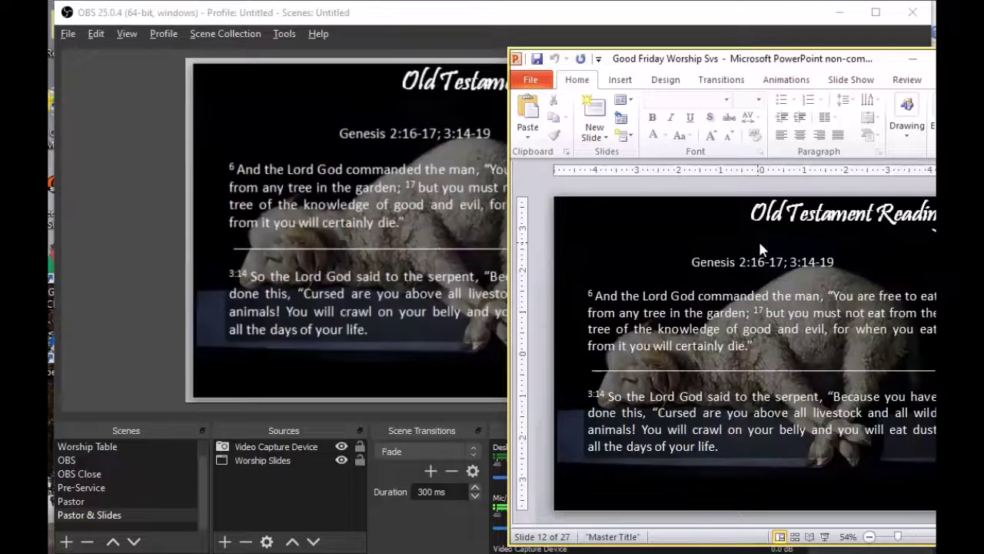
scroll(758, 241, "down", 1)
scroll(760, 244, "down", 1)
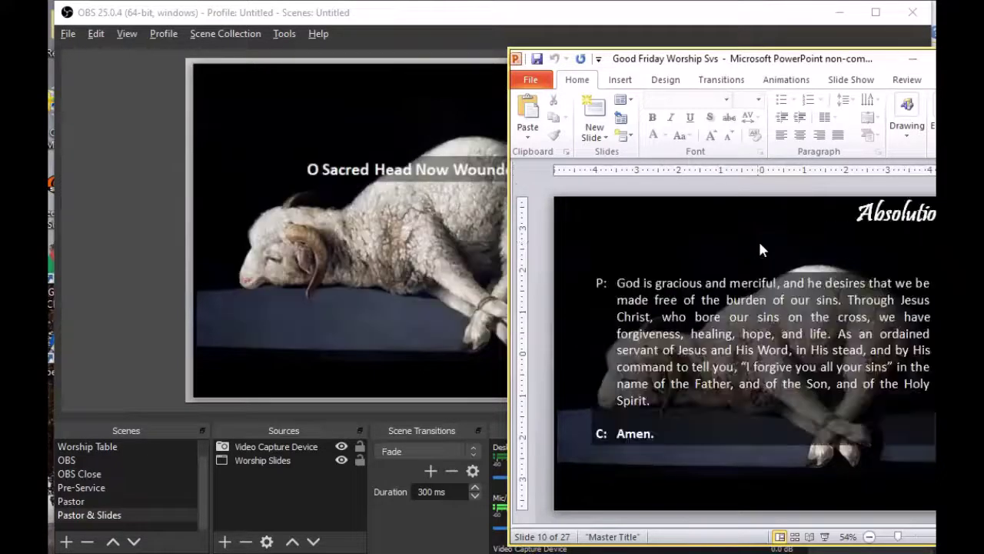
scroll(760, 244, "up", 2)
scroll(758, 239, "down", 3)
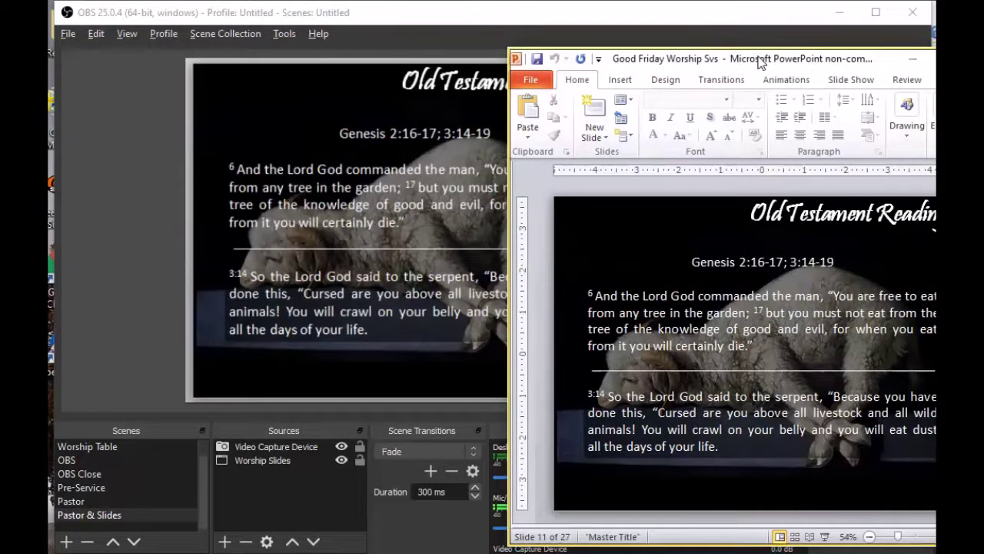
left_click_drag(759, 61, 516, 57)
left_click(874, 157)
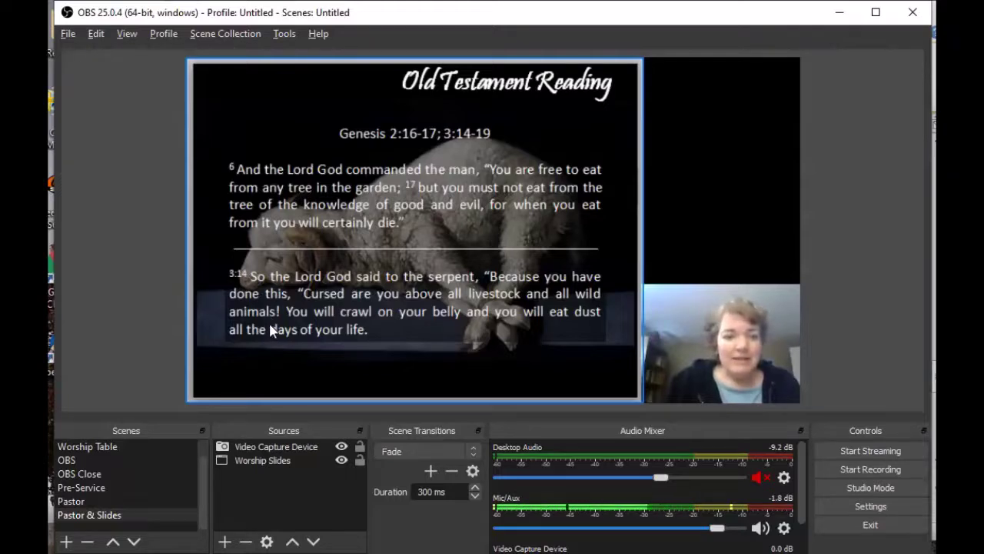
Add a scene named Slides, compare it with the Pastor & Slides scene, and make Slides the active scene
left_click(66, 542)
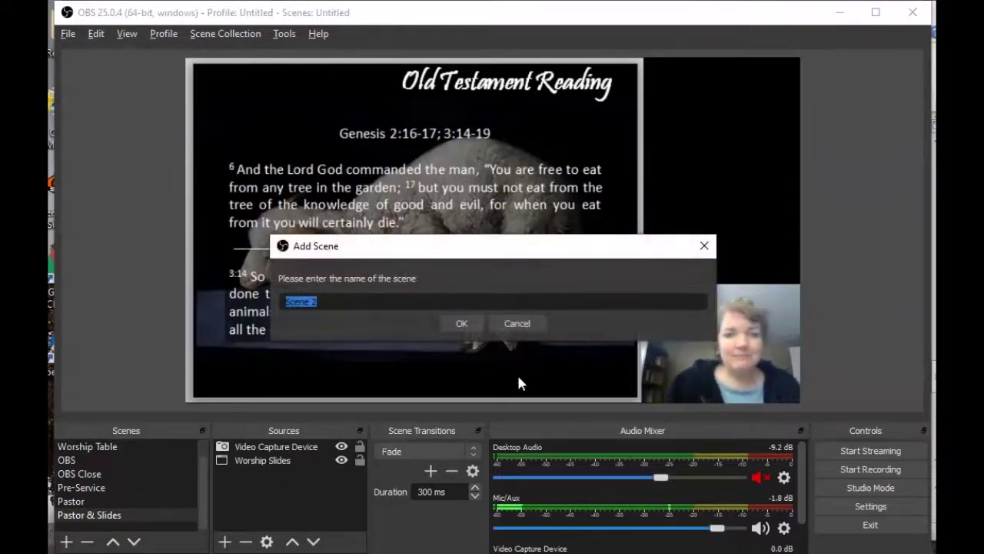
type("Slides")
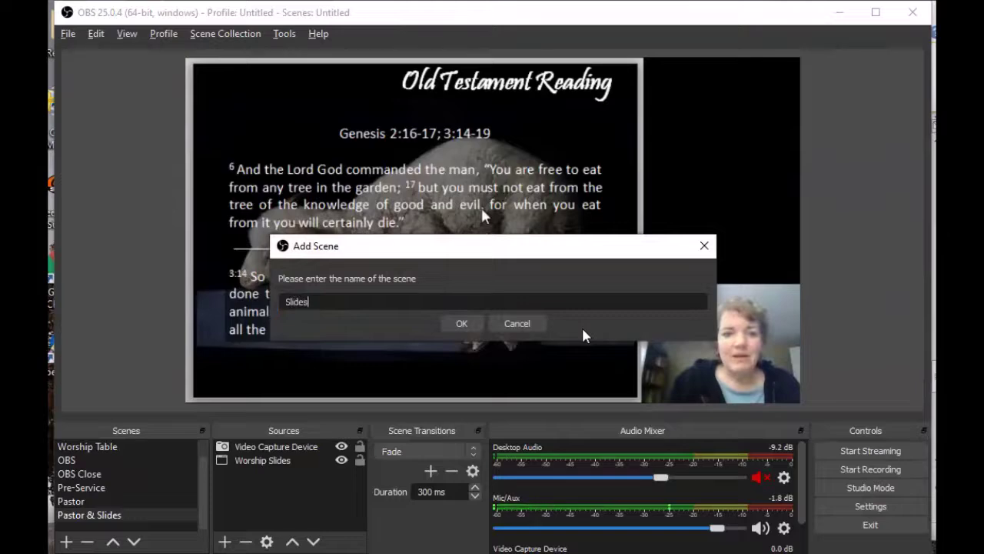
left_click(461, 323)
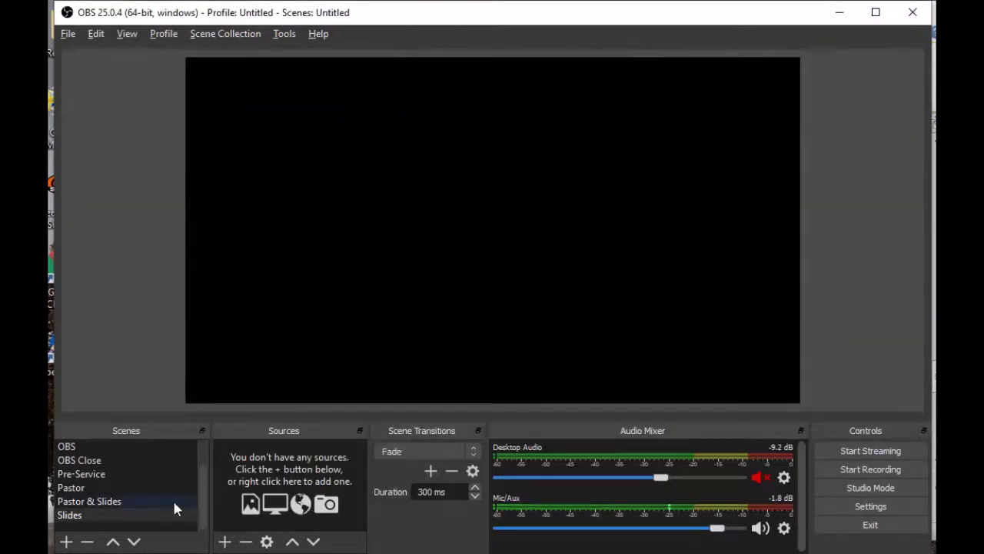
left_click(93, 497)
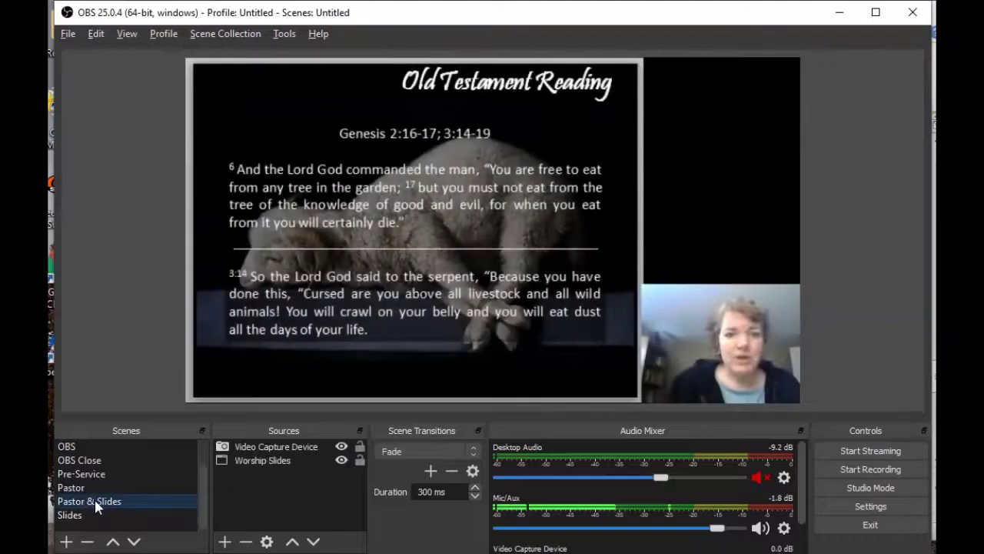
left_click(70, 515)
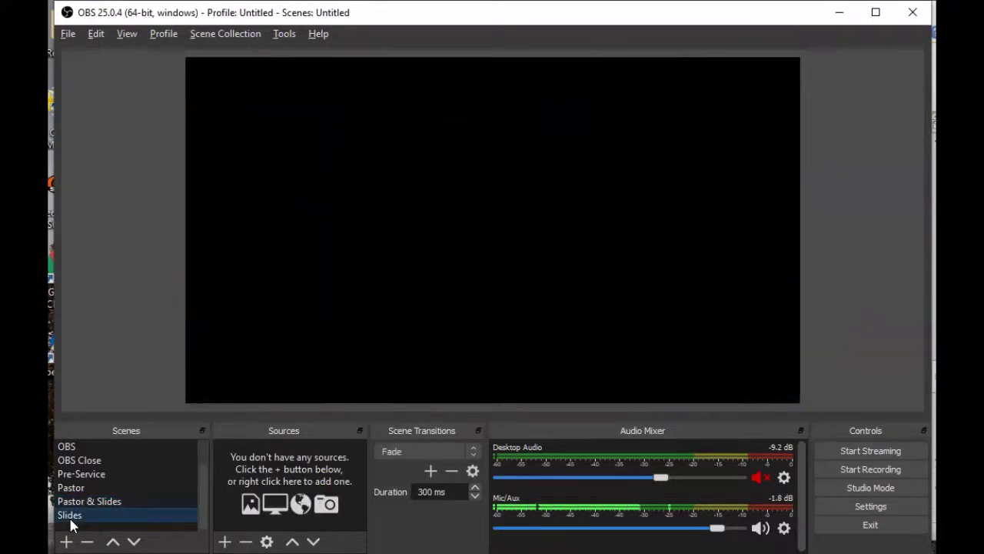
Add the existing Worship Slides window capture as a source in the Slides scene
left_click(225, 541)
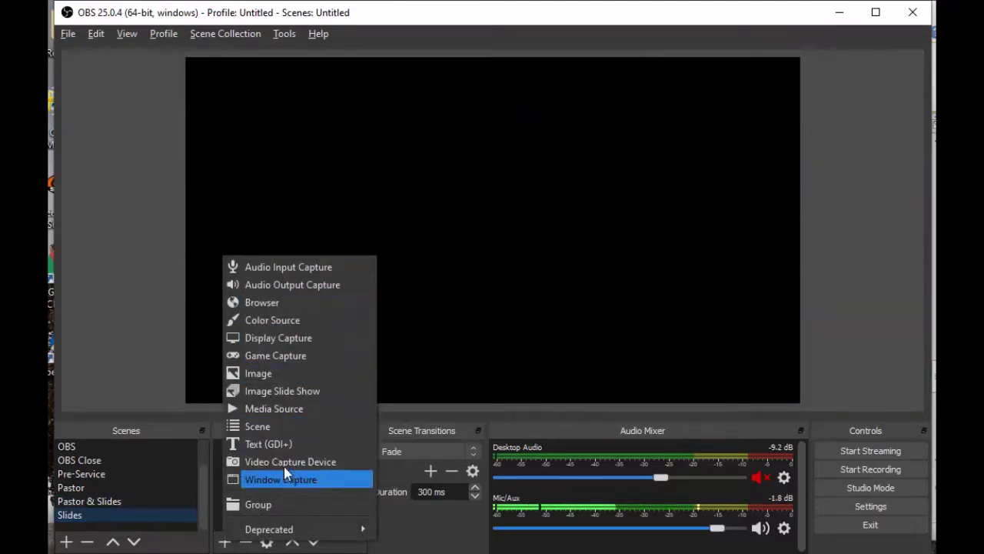
left_click(284, 478)
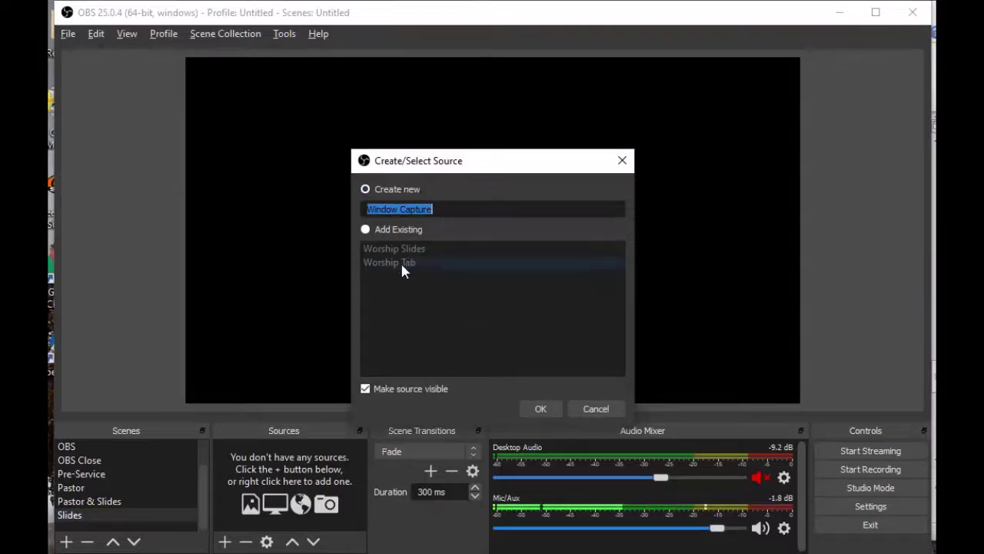
left_click(366, 229)
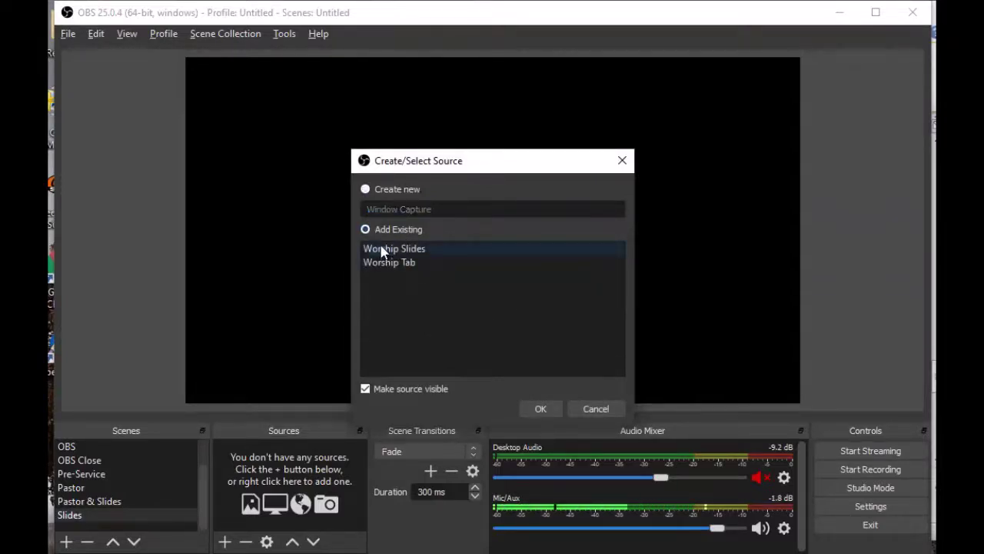
left_click(388, 249)
left_click(541, 408)
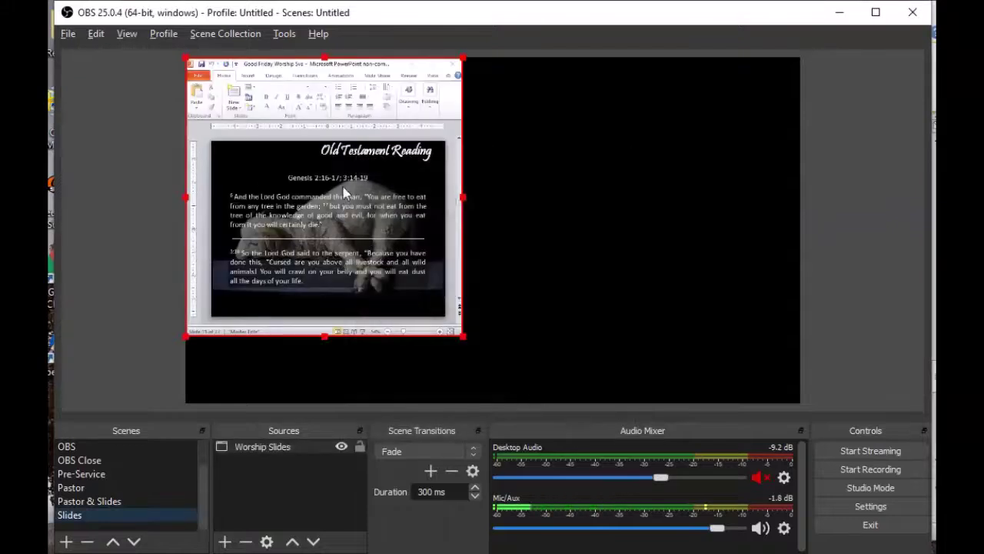
Crop the Worship Slides capture on all sides so only the slide itself remains, without the PowerPoint window around it
right_click(316, 200)
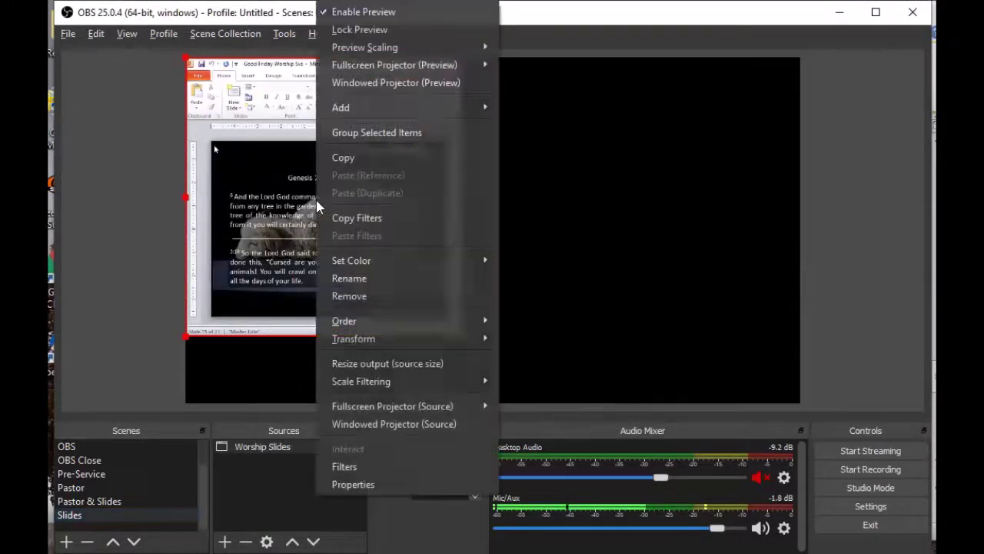
left_click(308, 207)
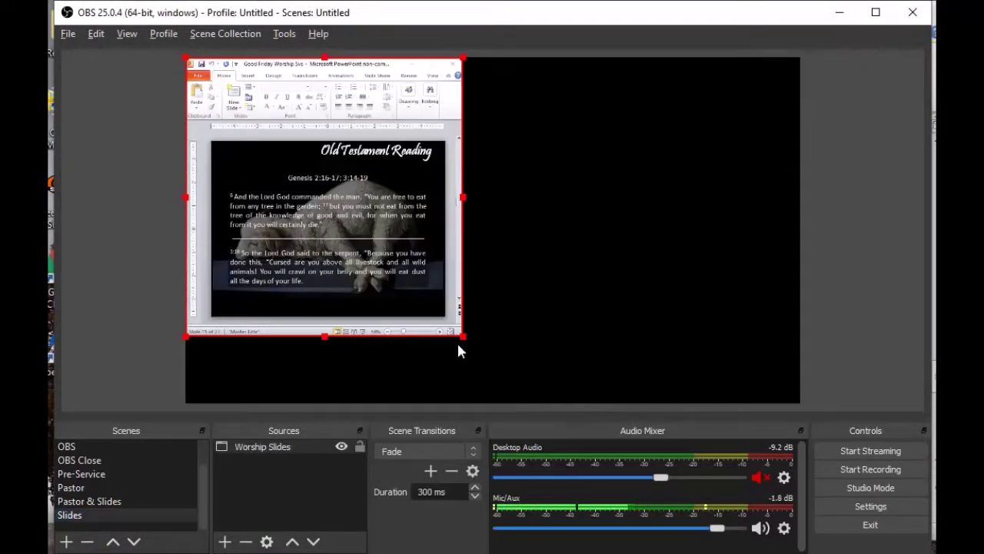
left_click_drag(462, 336, 447, 317)
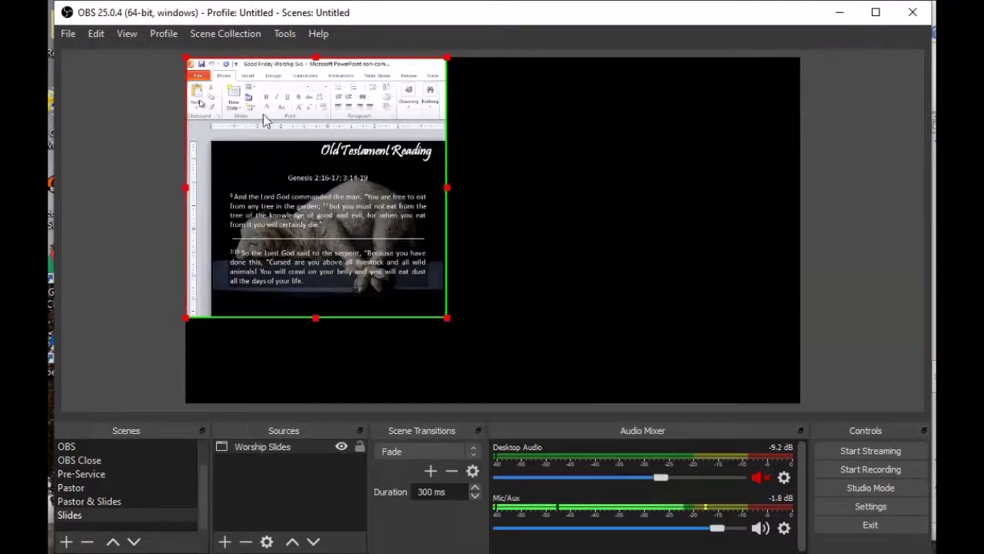
left_click_drag(186, 59, 209, 143)
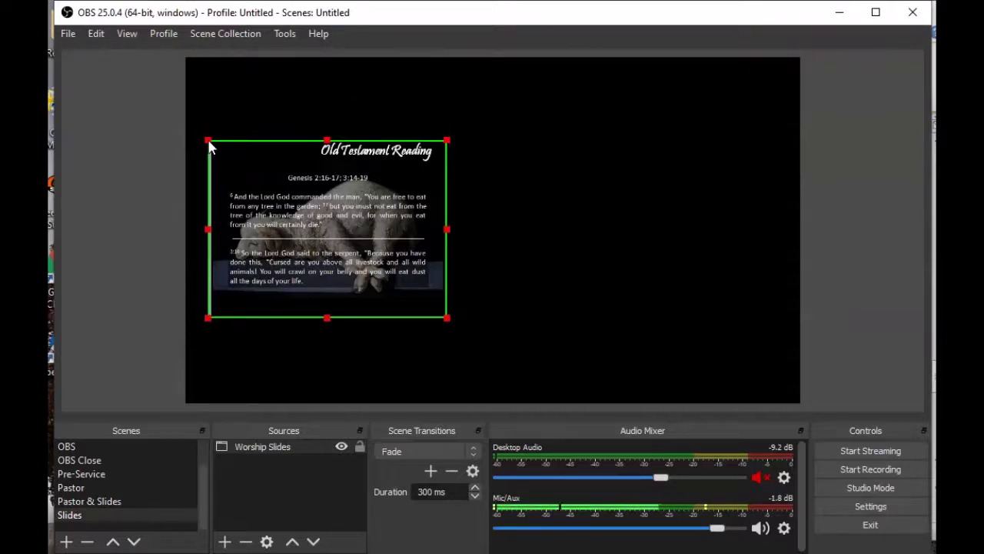
Fit the cropped Worship Slides source to the screen and deselect it
right_click(307, 219)
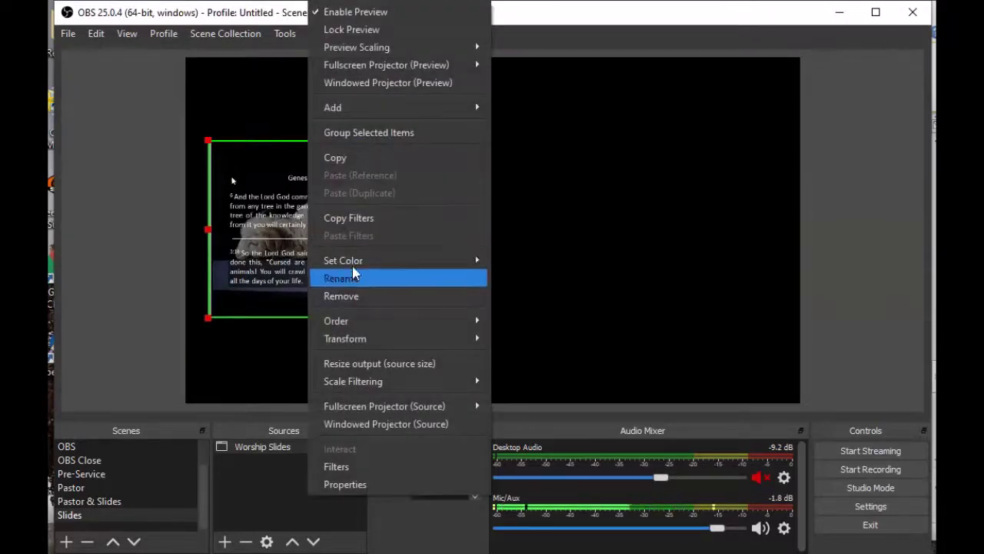
mouse_move(403, 329)
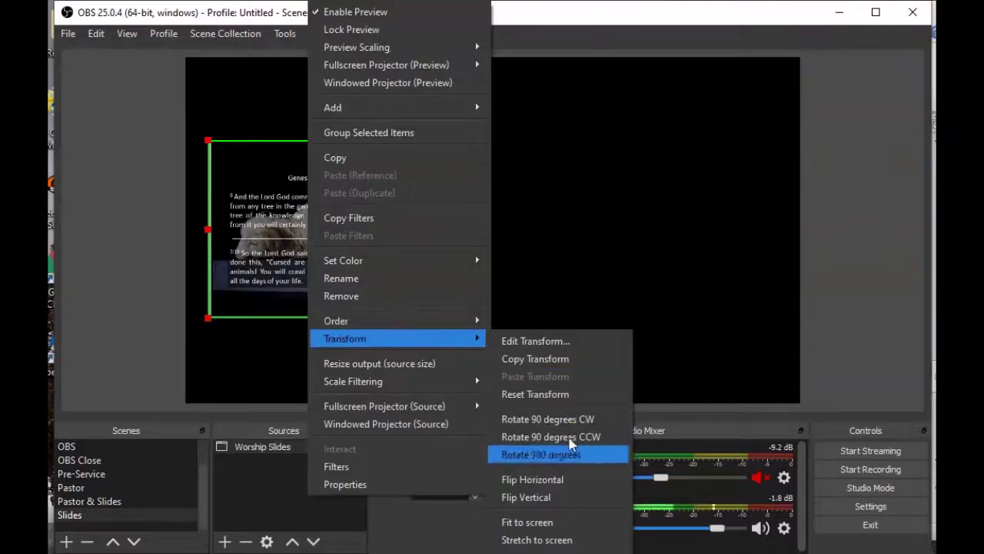
left_click(527, 522)
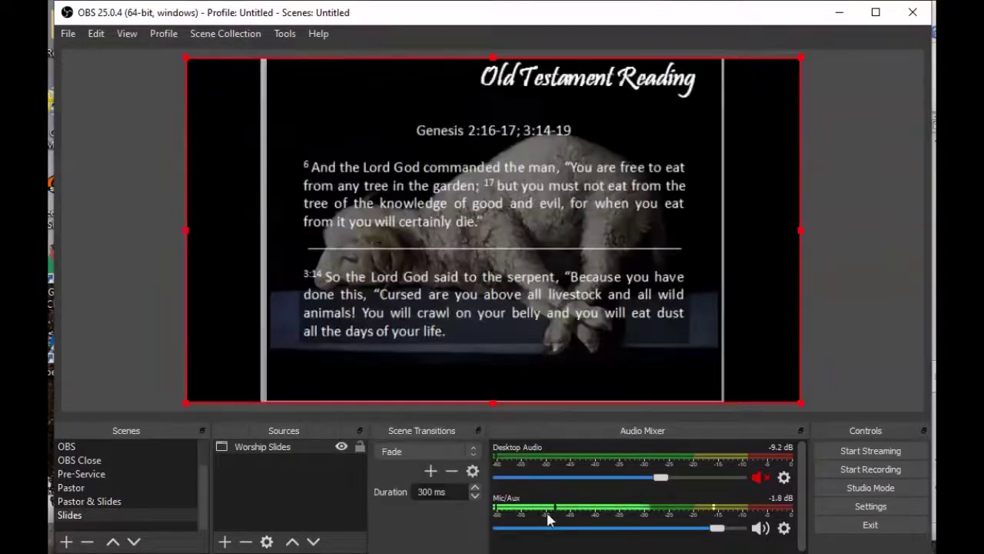
left_click(868, 273)
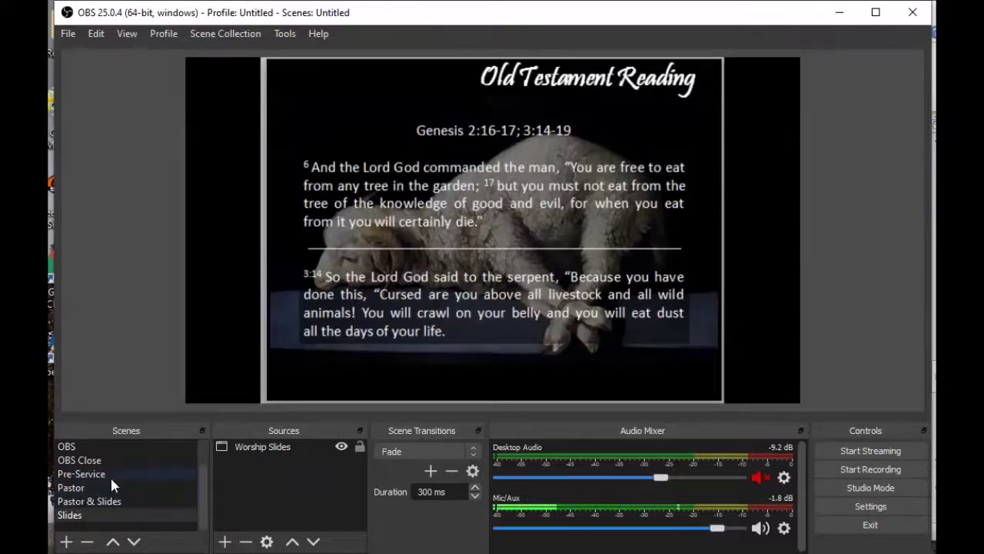
Add a new scene named Opening Hymn
left_click(65, 542)
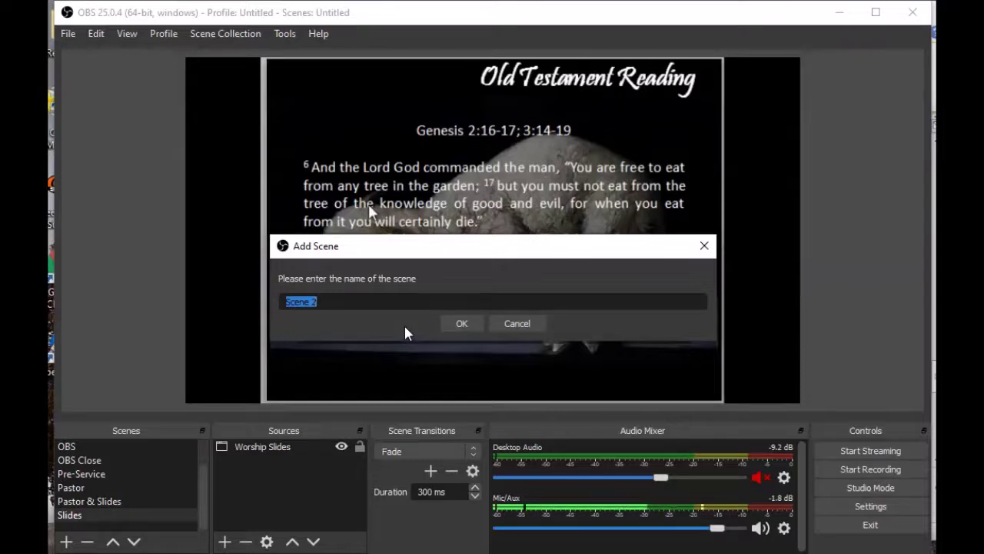
type("Hymn")
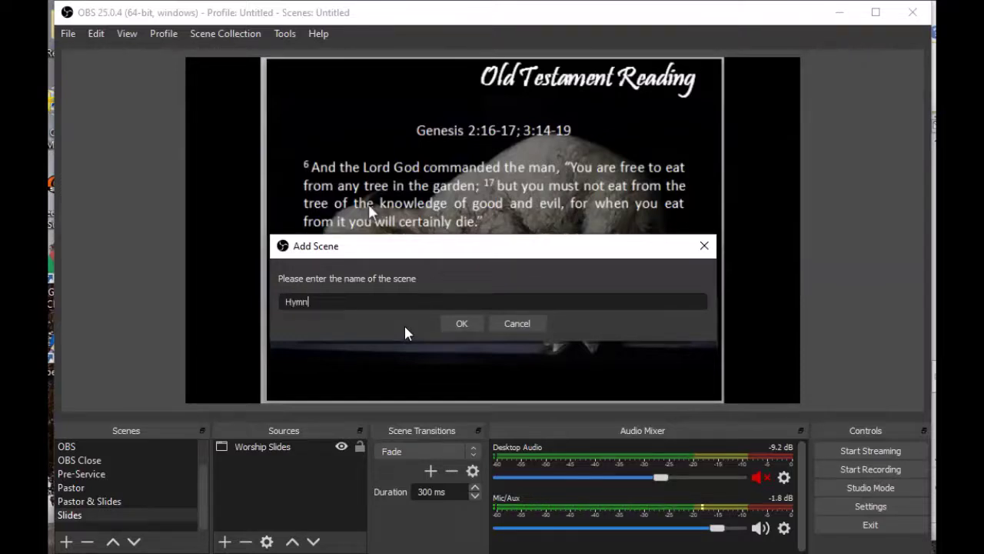
key("BackSpace")
key("BackSpace")
key("BackSpace")
key("BackSpace")
type("Open")
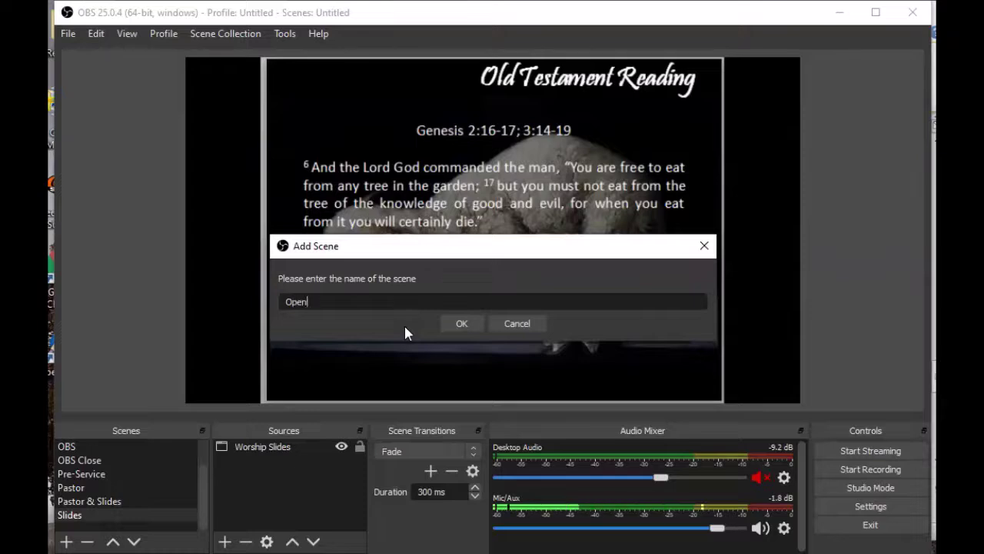
type("ing Hym")
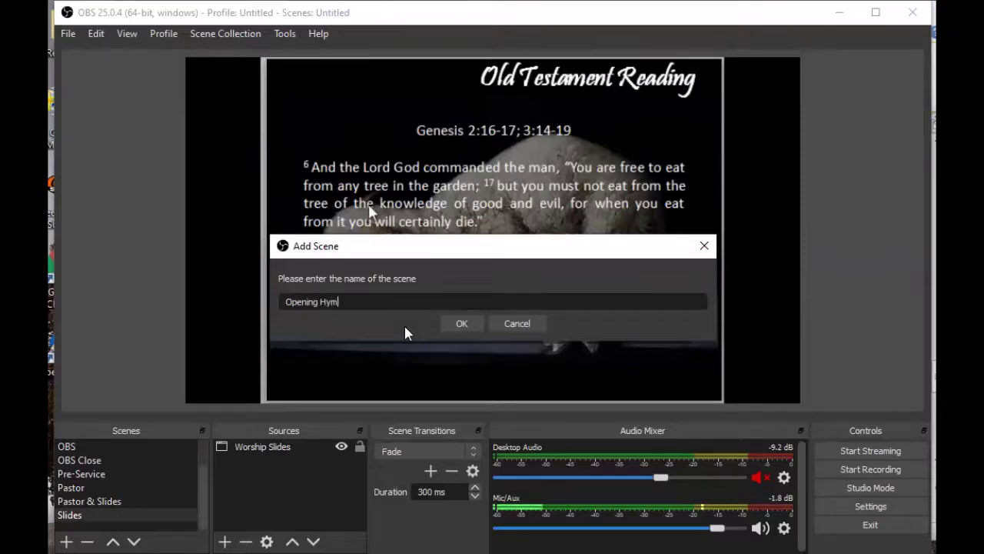
type("n")
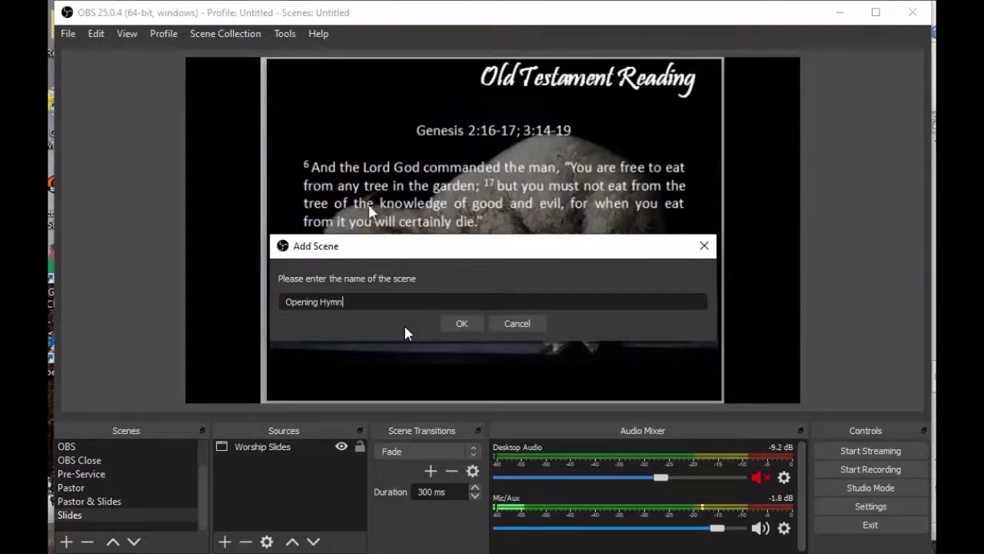
left_click(462, 324)
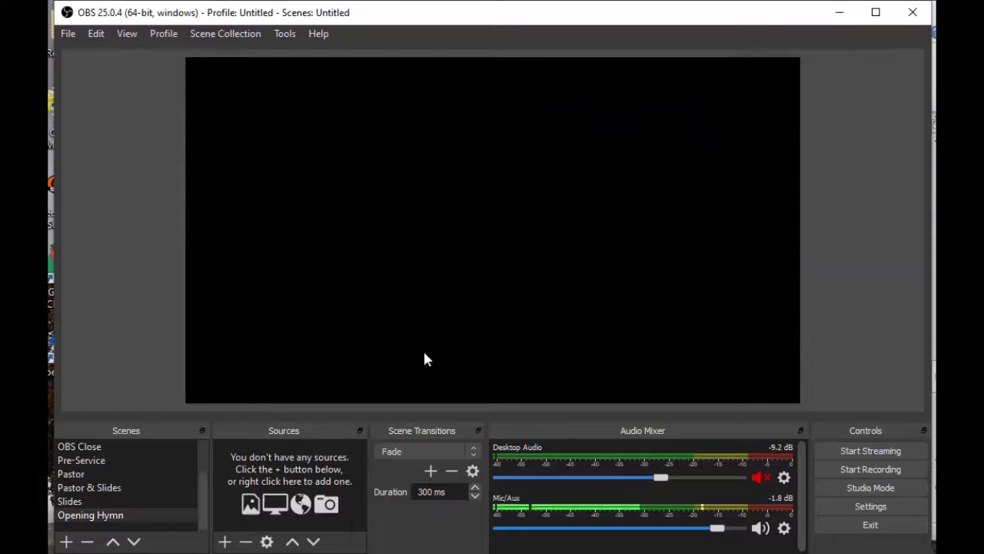
Create a Media Source named Hymn 1 O Dearest Jesus in the Opening Hymn scene
left_click(225, 542)
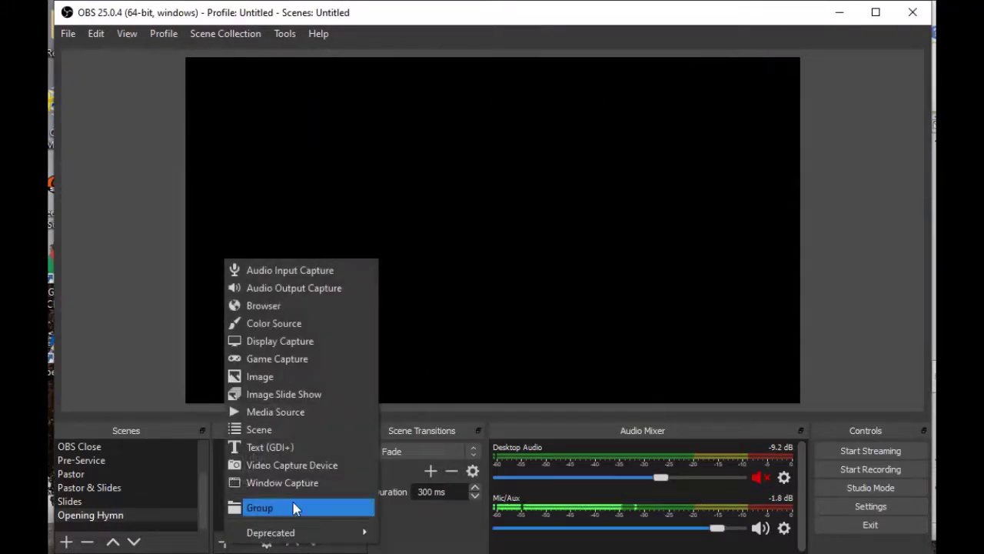
left_click(286, 411)
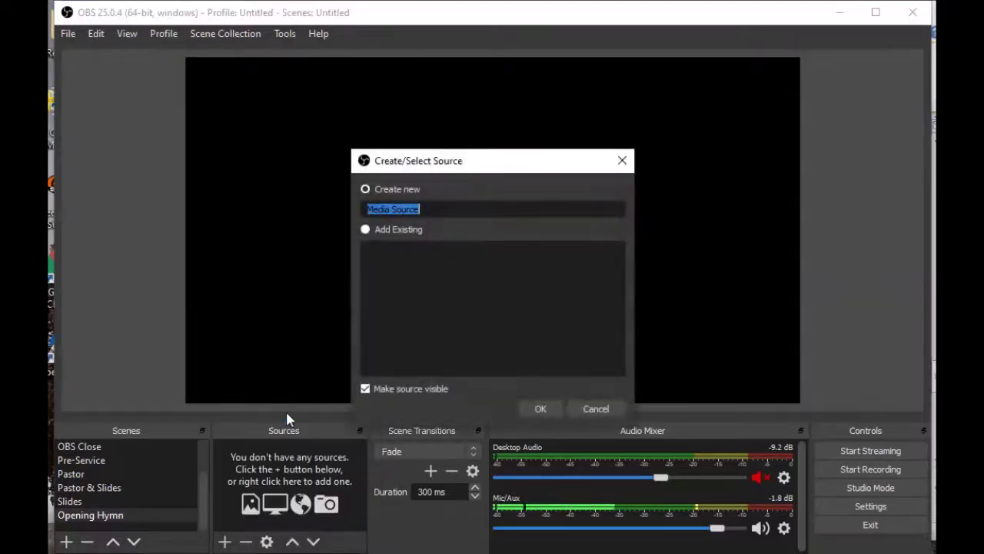
type("H")
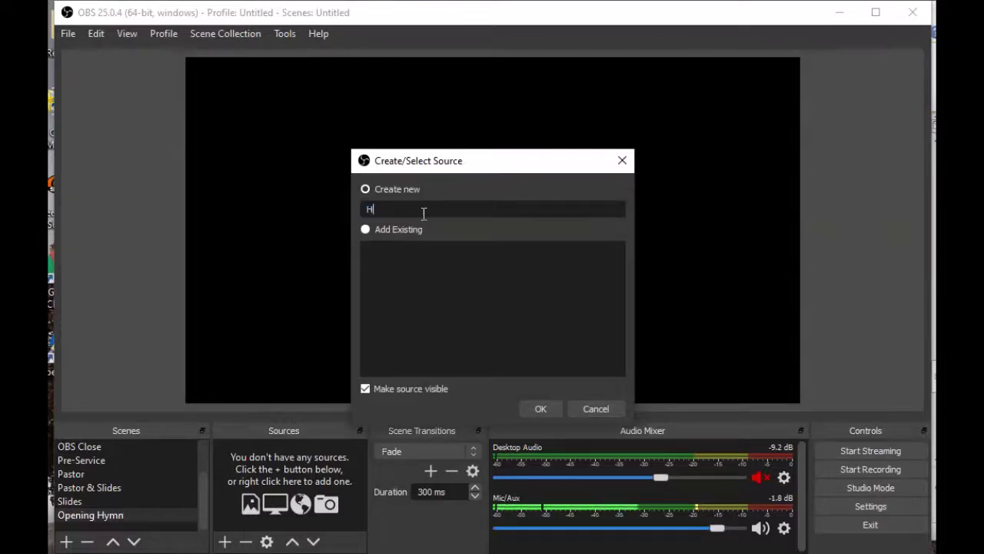
type("ymn 1")
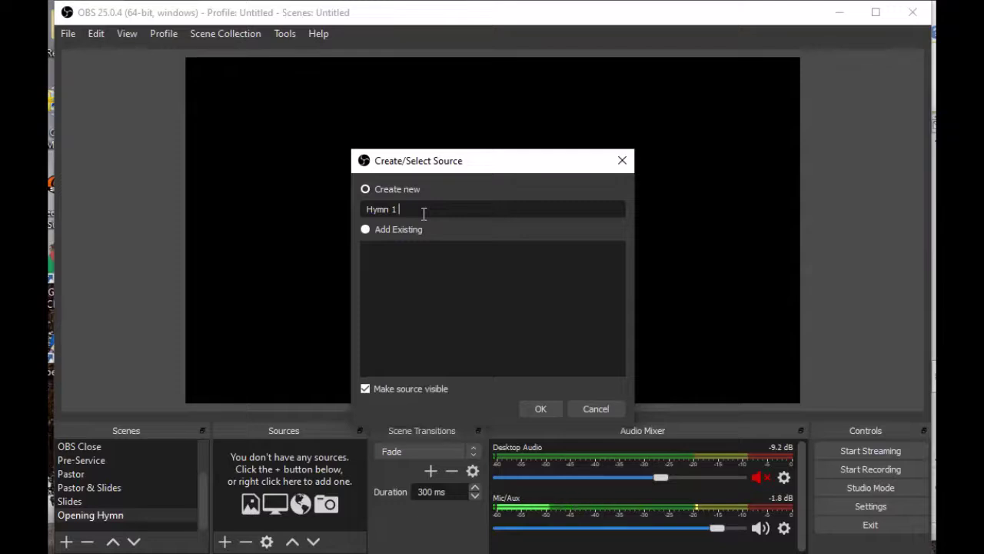
type(" O ")
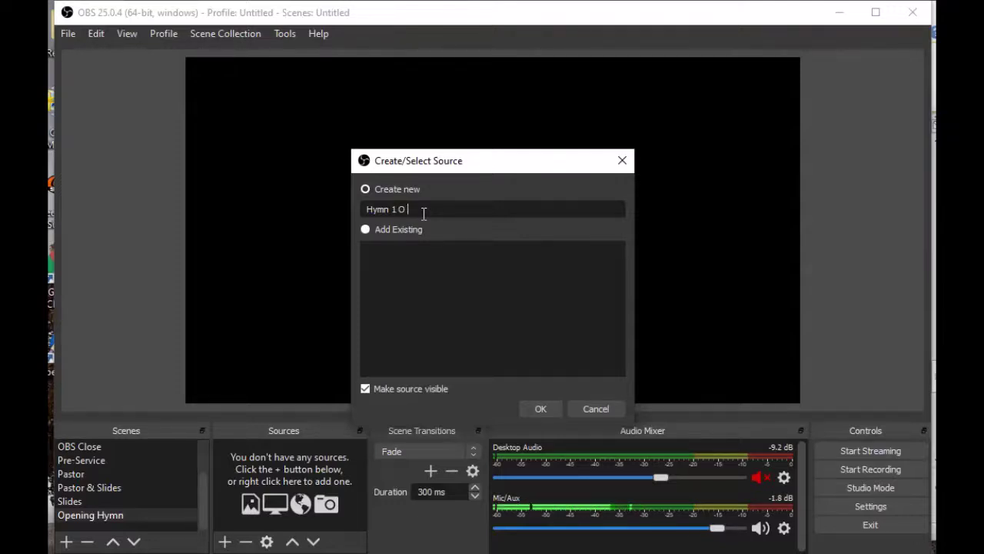
type("Dearest JEsus")
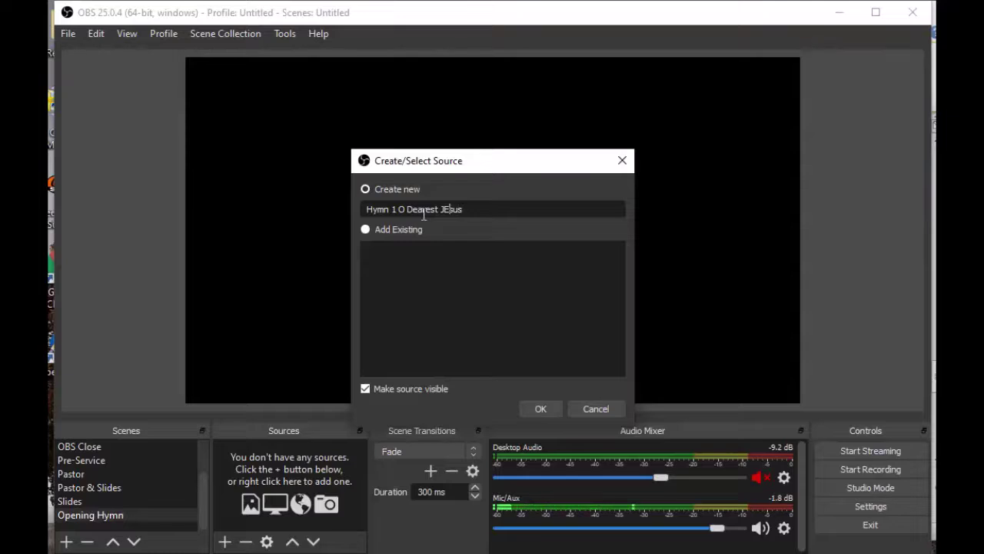
key("BackSpace")
type("e")
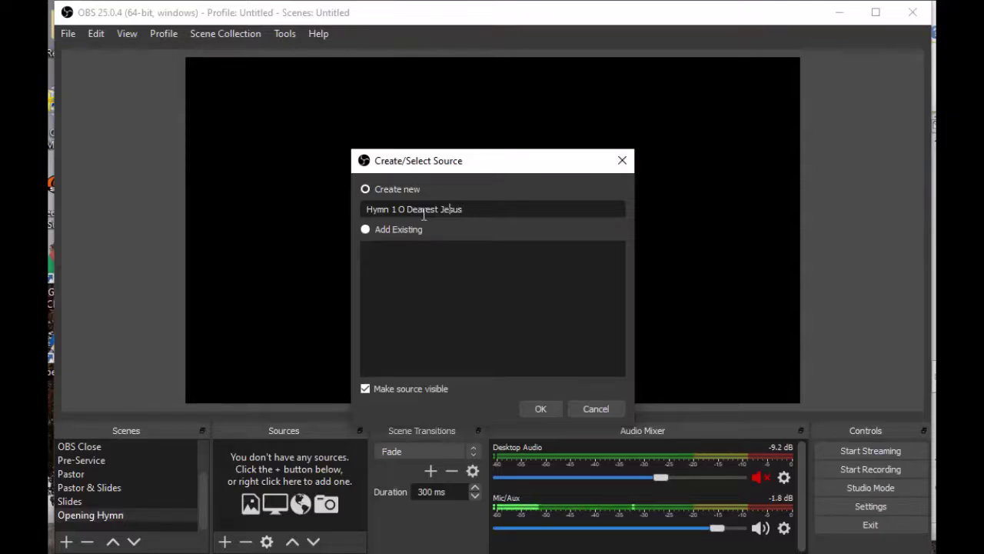
left_click(537, 409)
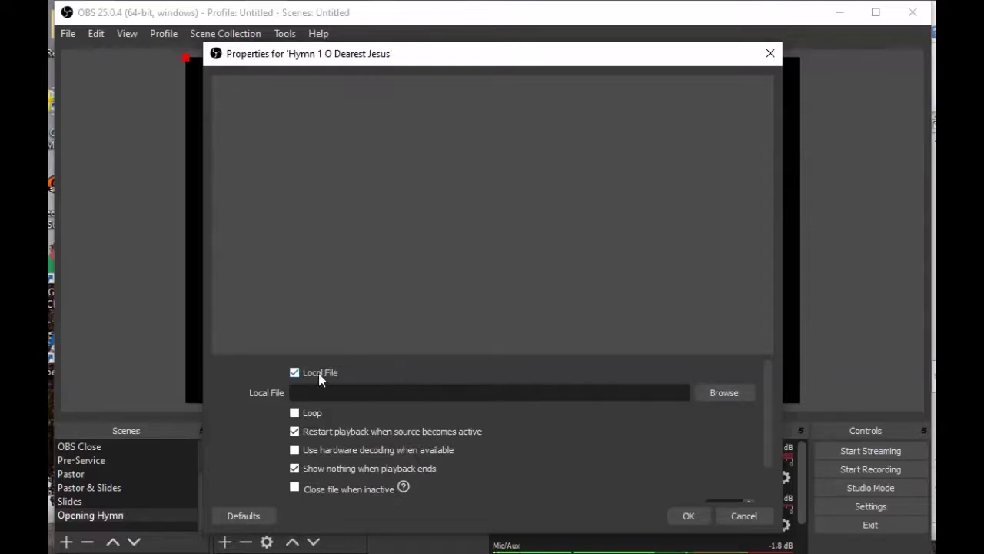
Load O Sacred Head Michael Card from the Good Friday Videos folder as the hymn source's local file and accept its properties
left_click(729, 398)
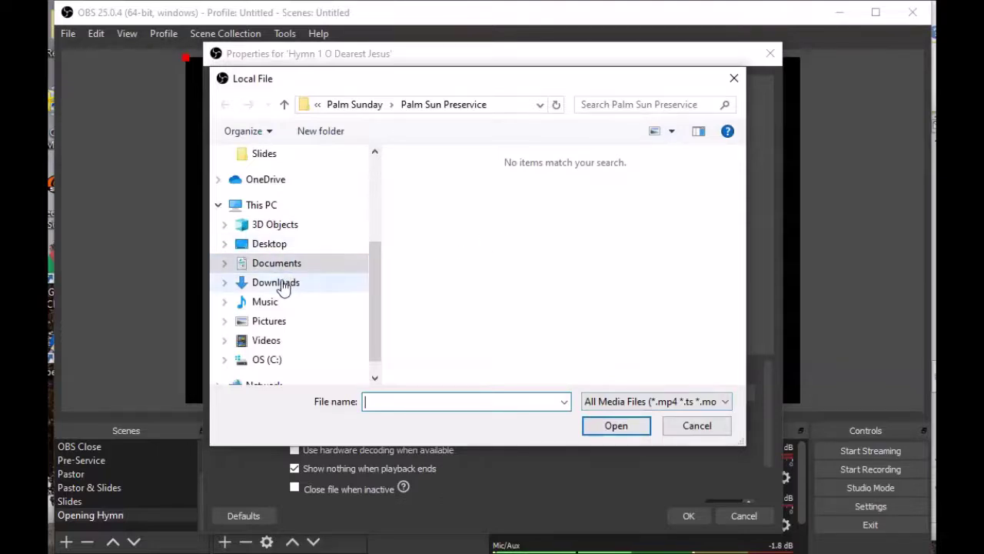
left_click(416, 106)
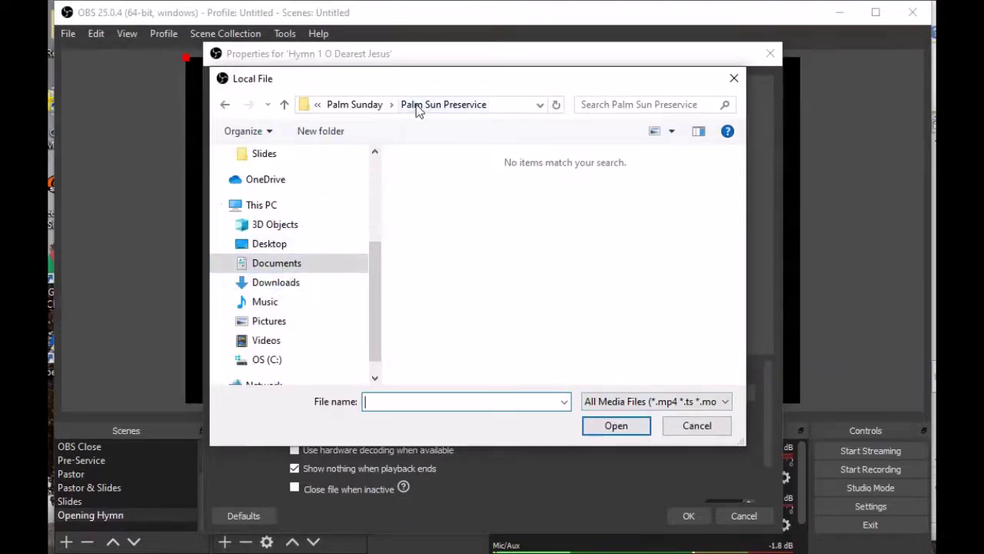
left_click(369, 106)
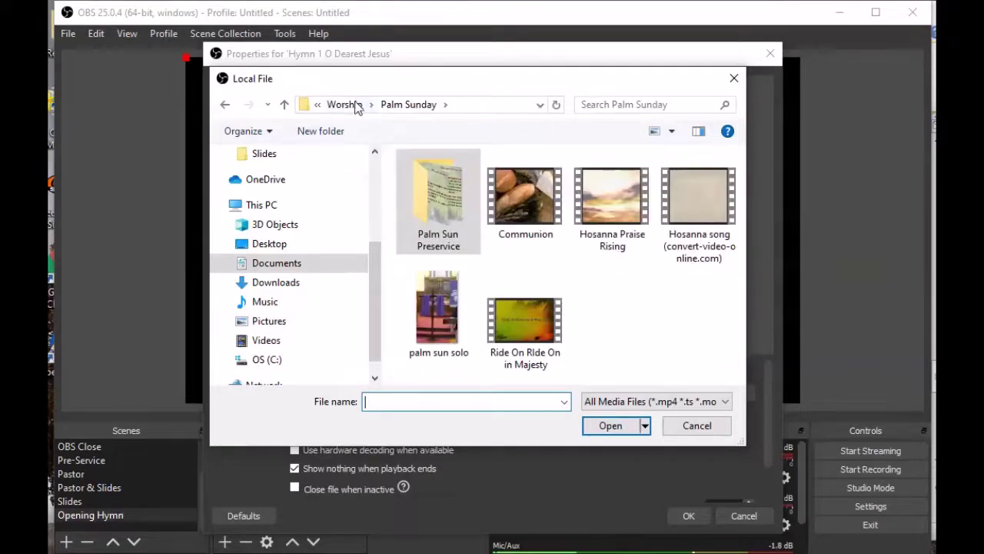
left_click(350, 106)
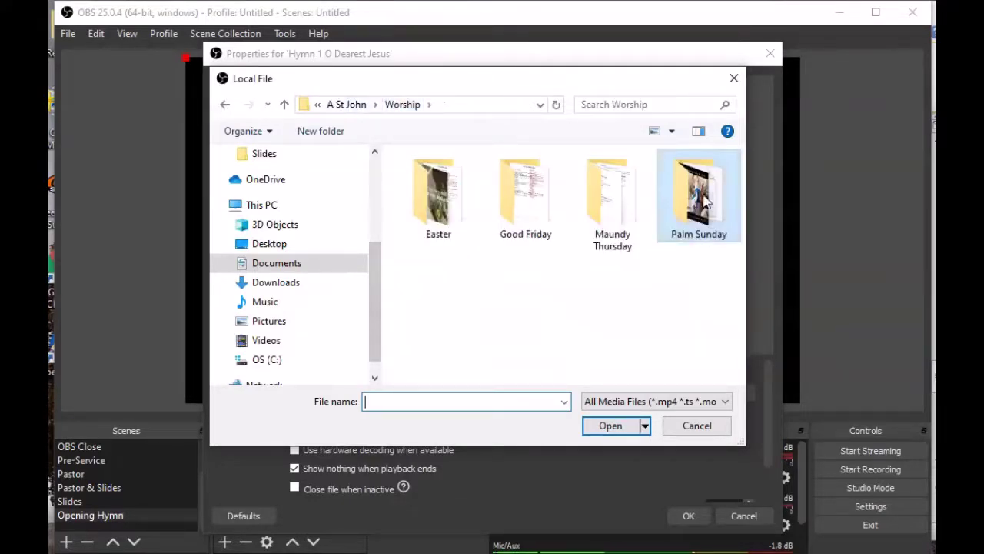
double_click(511, 190)
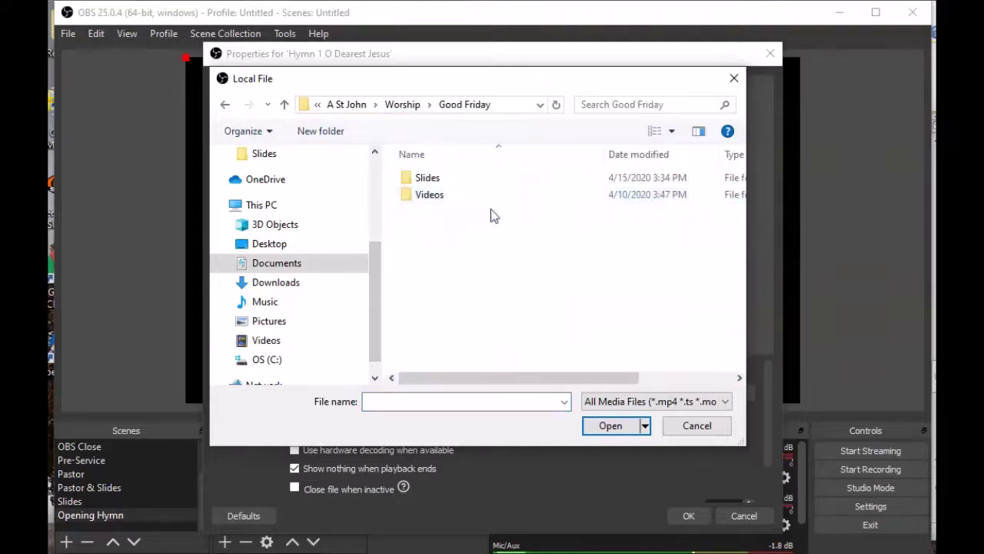
double_click(433, 194)
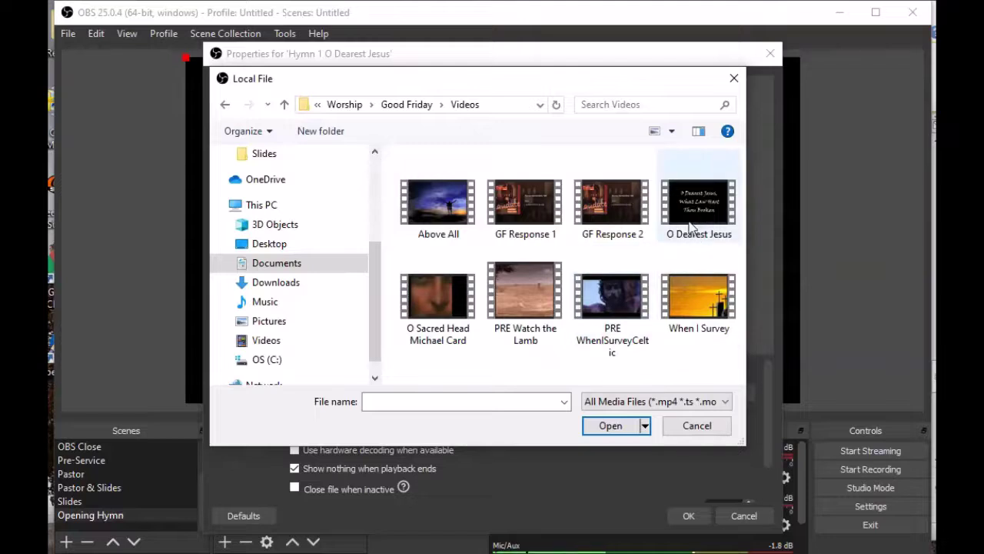
left_click(434, 300)
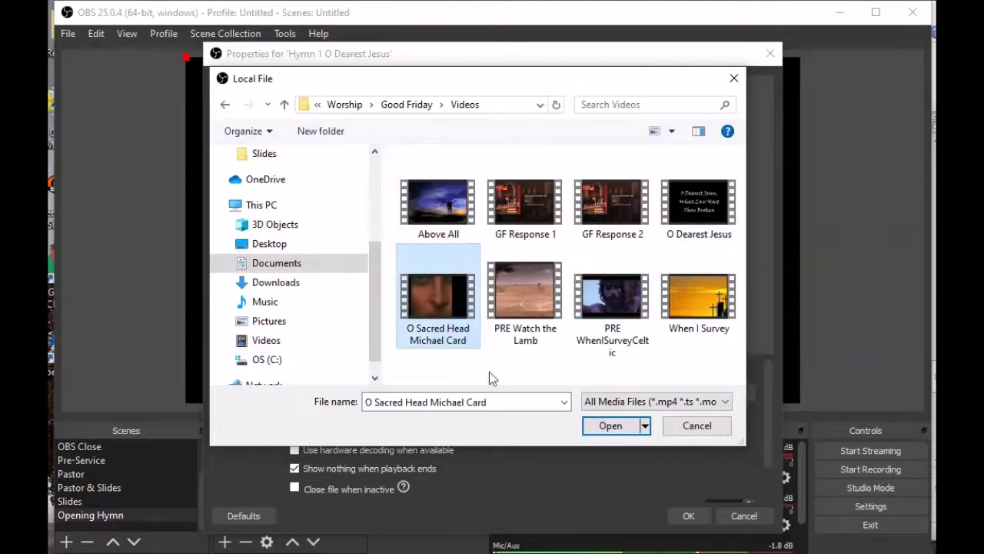
left_click(604, 432)
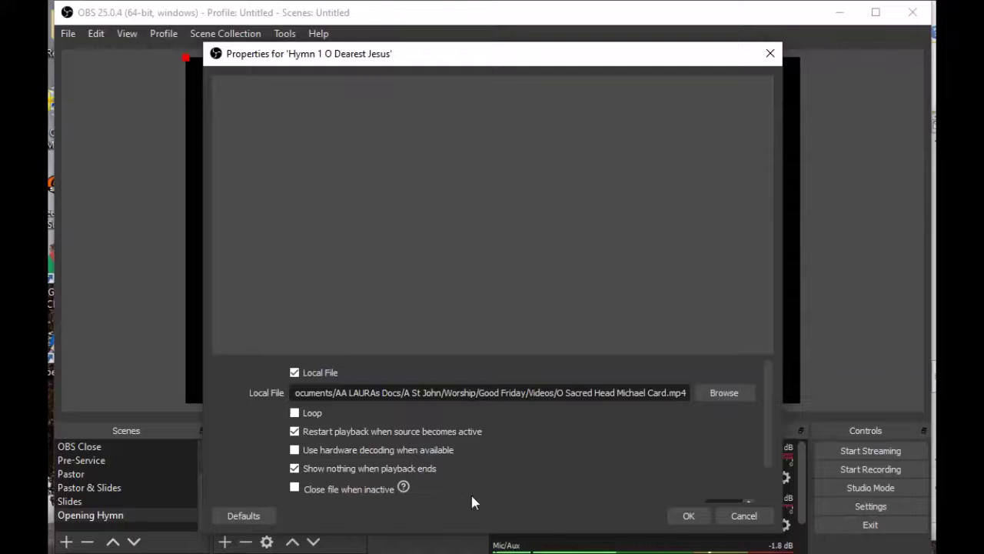
left_click(689, 517)
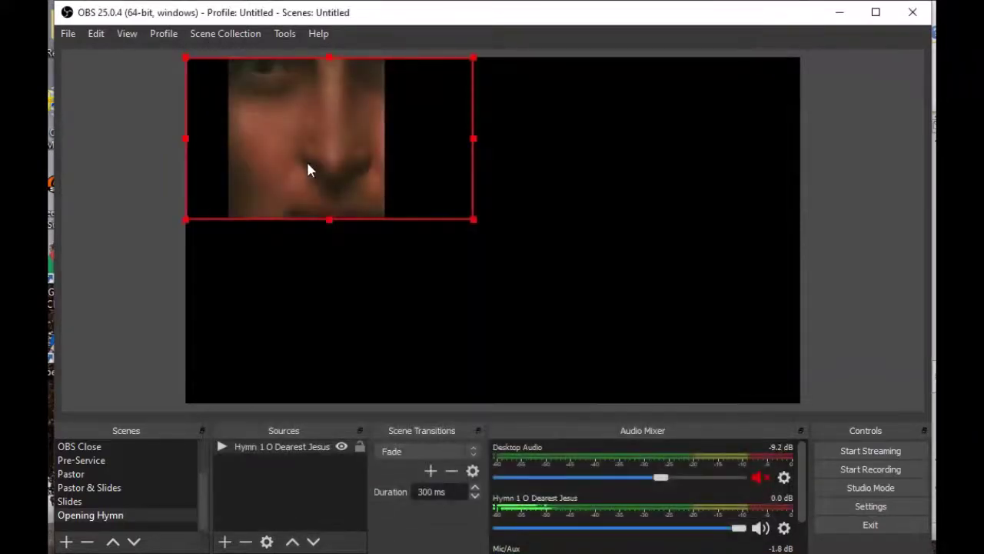
Fit the hymn video to the screen and shrink it to about 80% of the canvas width and 60% of its height
right_click(327, 158)
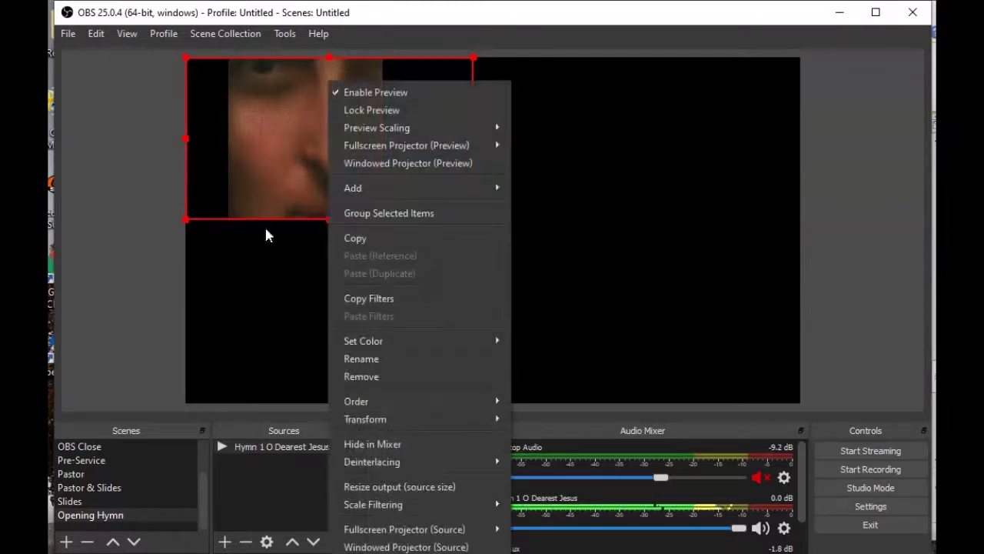
mouse_move(372, 419)
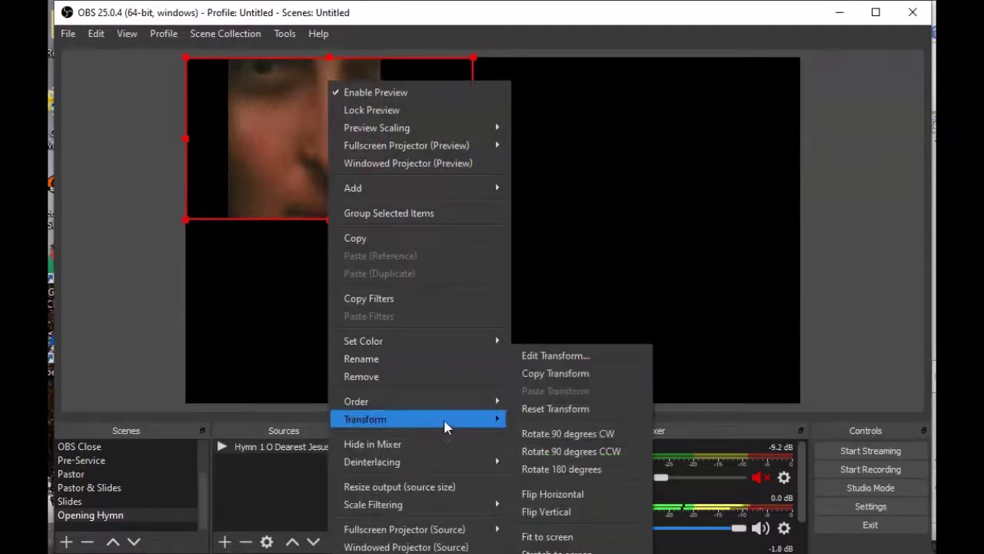
left_click(547, 536)
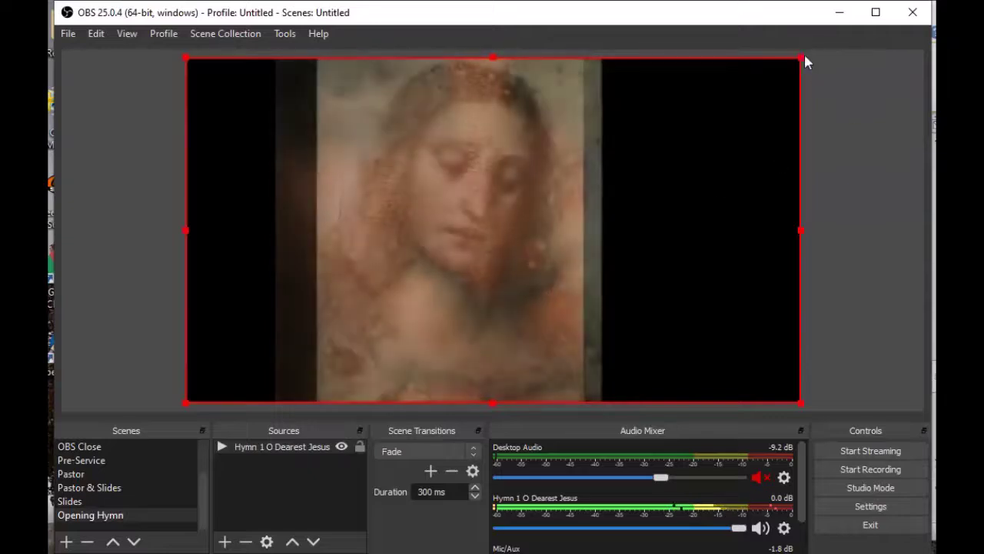
left_click_drag(801, 57, 678, 193)
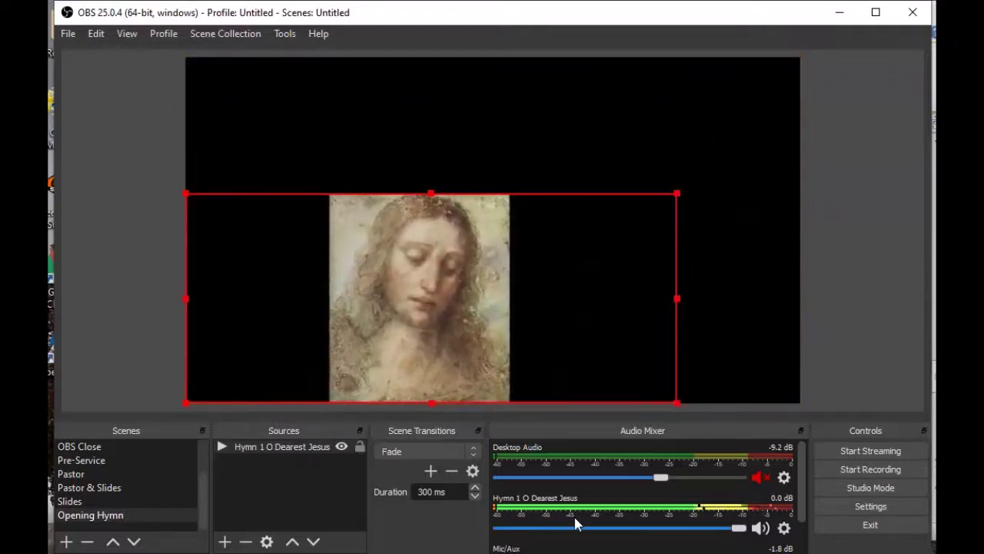
Mute the Hymn 1 O Dearest Jesus audio and move the video to about the middle of the canvas
scroll(585, 531, "down", 1)
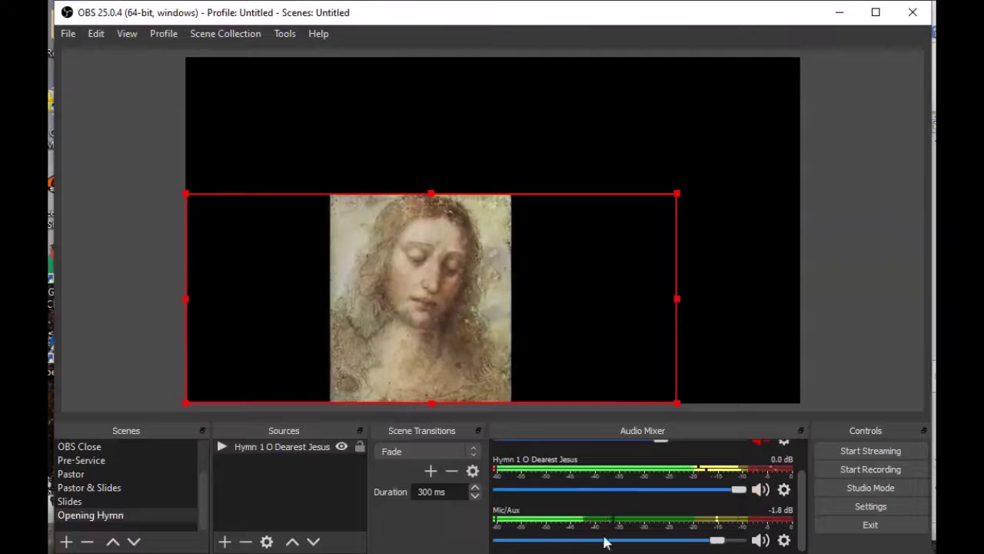
left_click(757, 490)
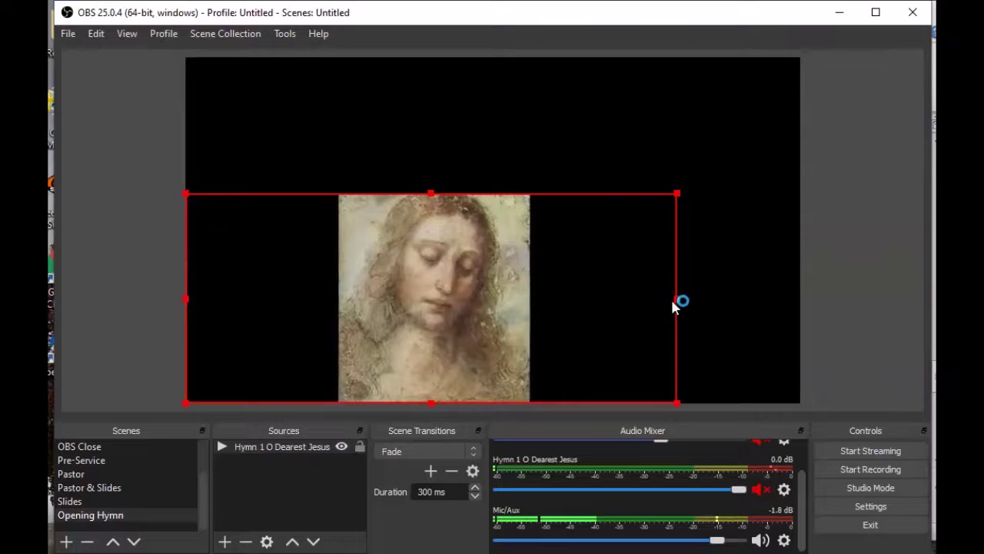
left_click_drag(428, 297, 483, 236)
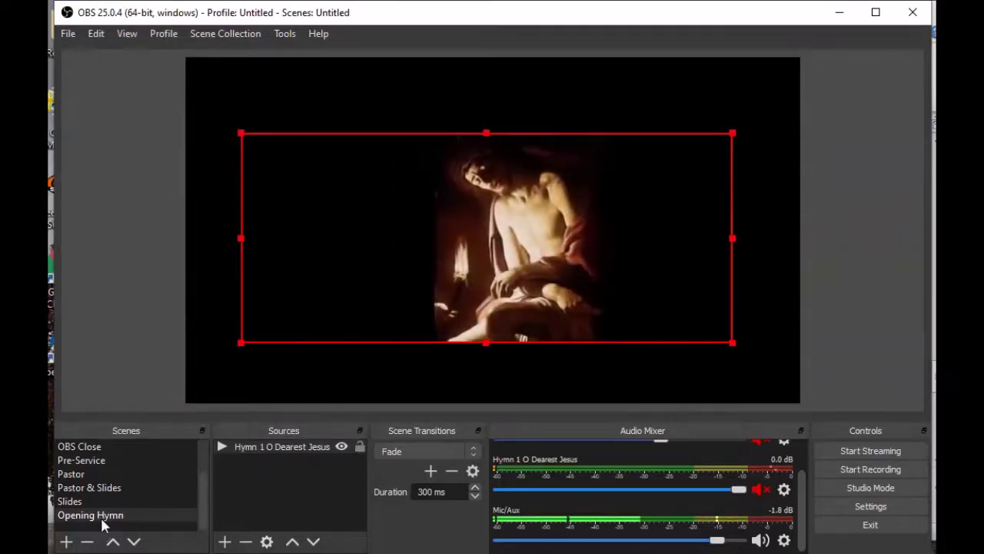
Create a Window Capture source named Lyrics O Dearest Jesus in the Opening Hymn scene
left_click(224, 541)
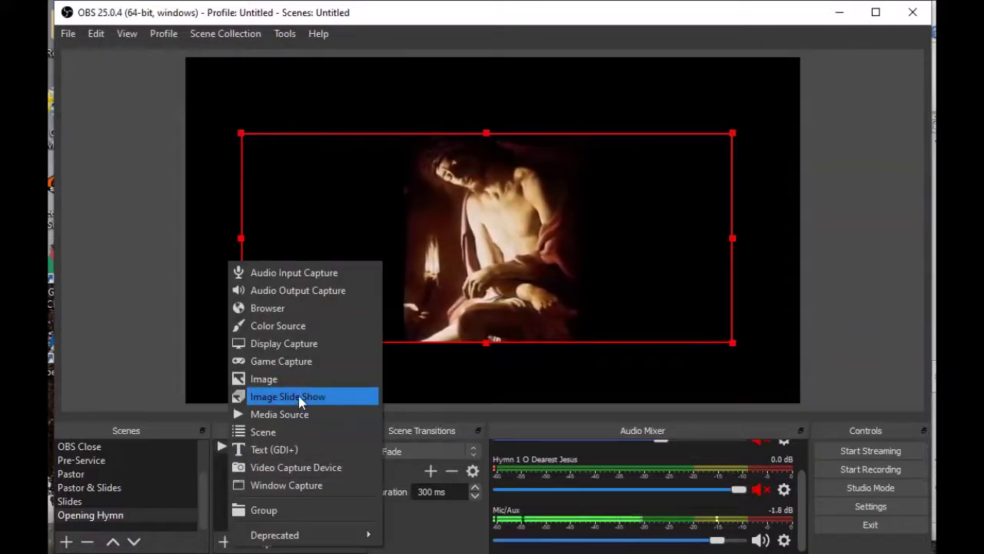
left_click(264, 485)
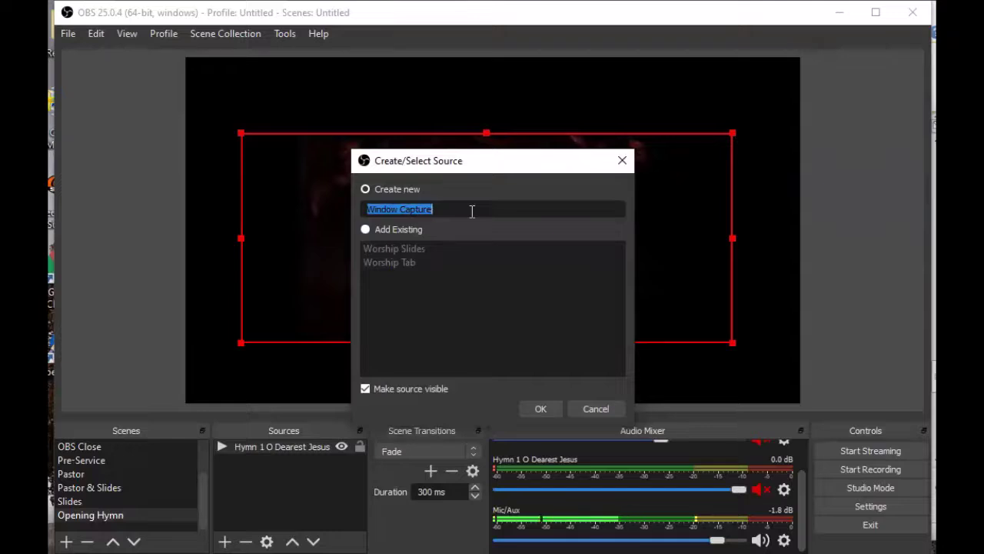
type("O Dearest Jesus")
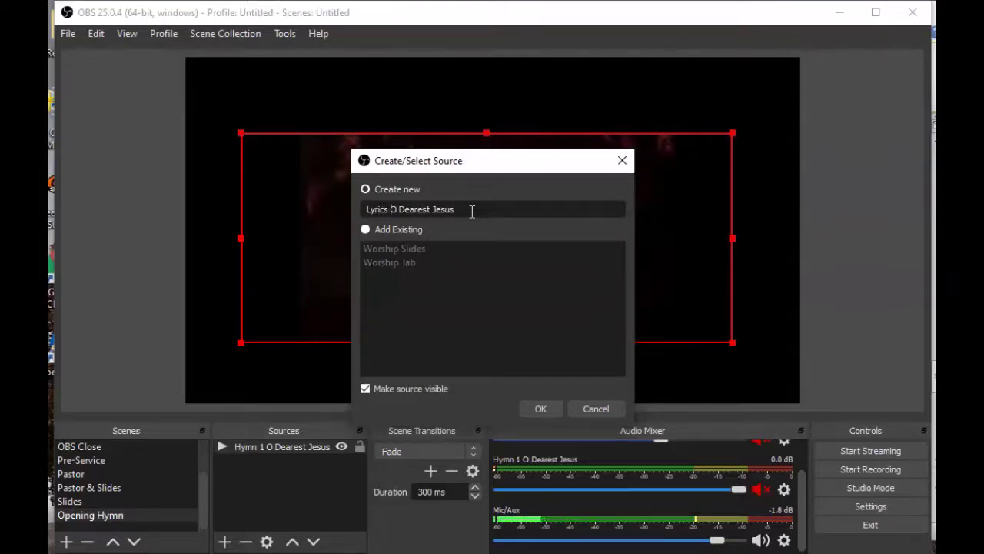
left_click(545, 412)
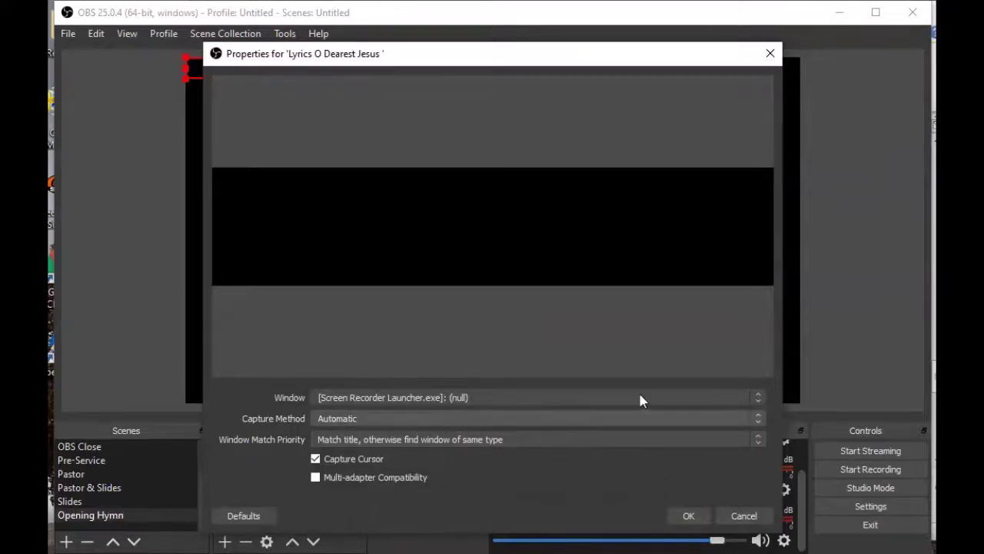
Set the lyrics source to capture the O Dearest Jesus PowerPoint window and accept its properties
left_click(758, 398)
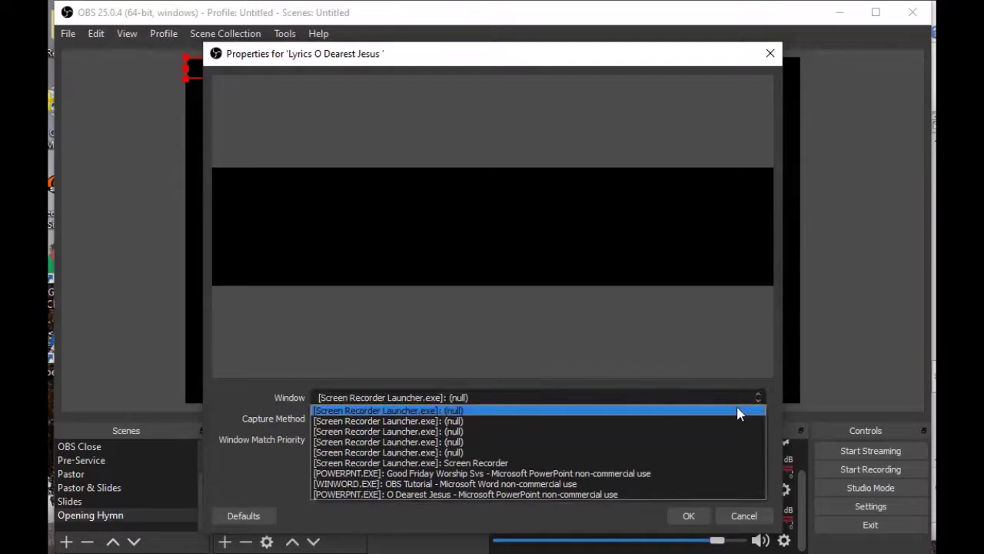
left_click(466, 495)
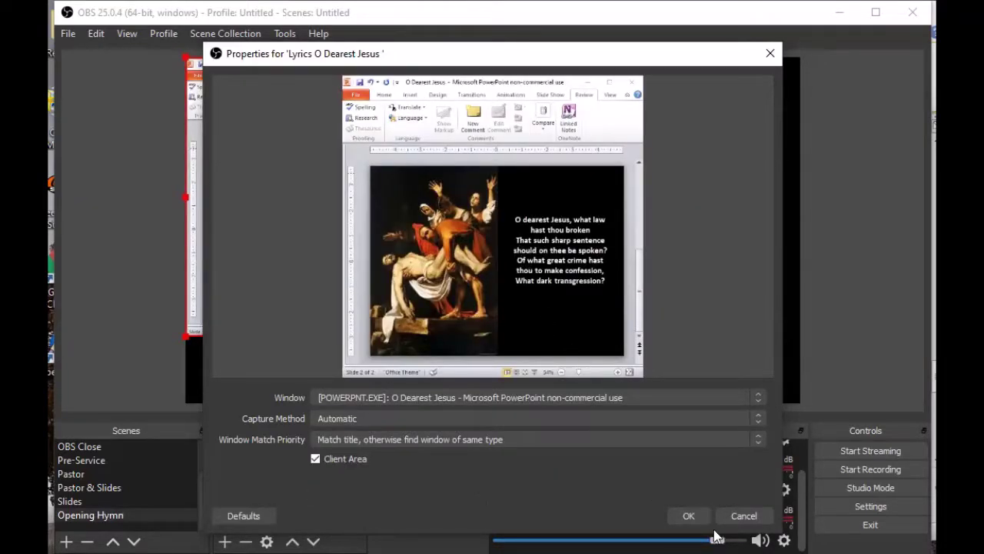
left_click(688, 516)
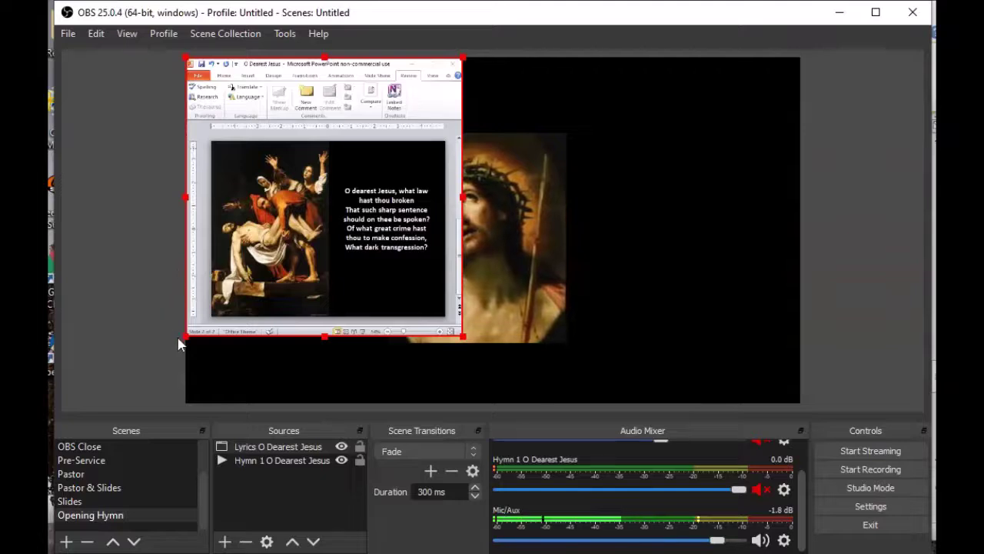
Crop the lyrics capture on all sides to just the slide, reselect it and open its source options
left_click_drag(187, 339, 209, 316)
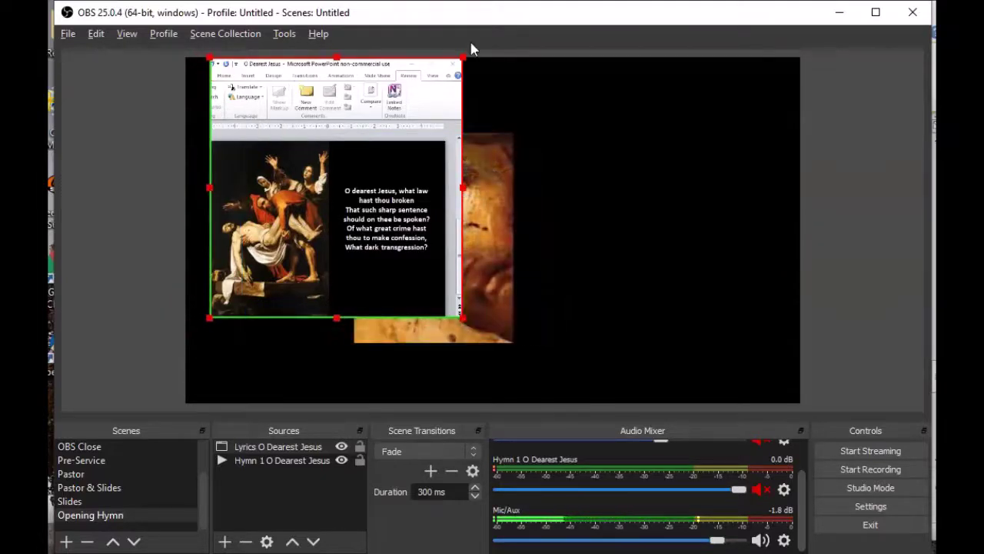
left_click_drag(470, 67, 447, 143)
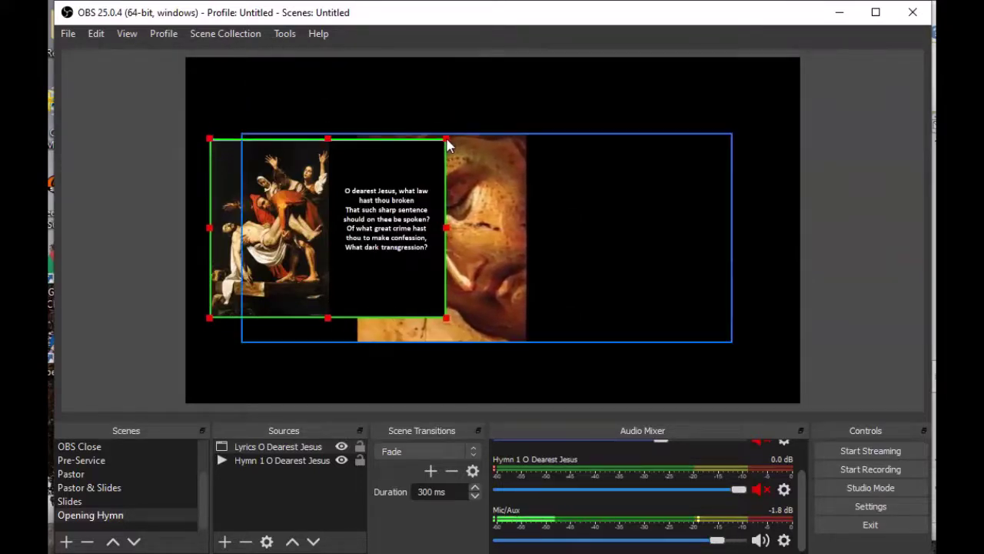
left_click(260, 389)
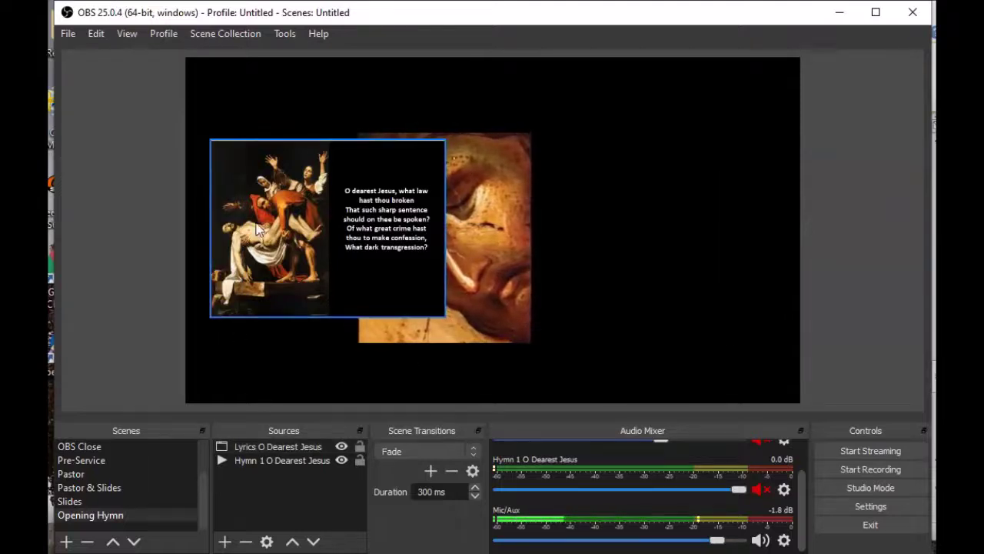
left_click(259, 230)
right_click(259, 230)
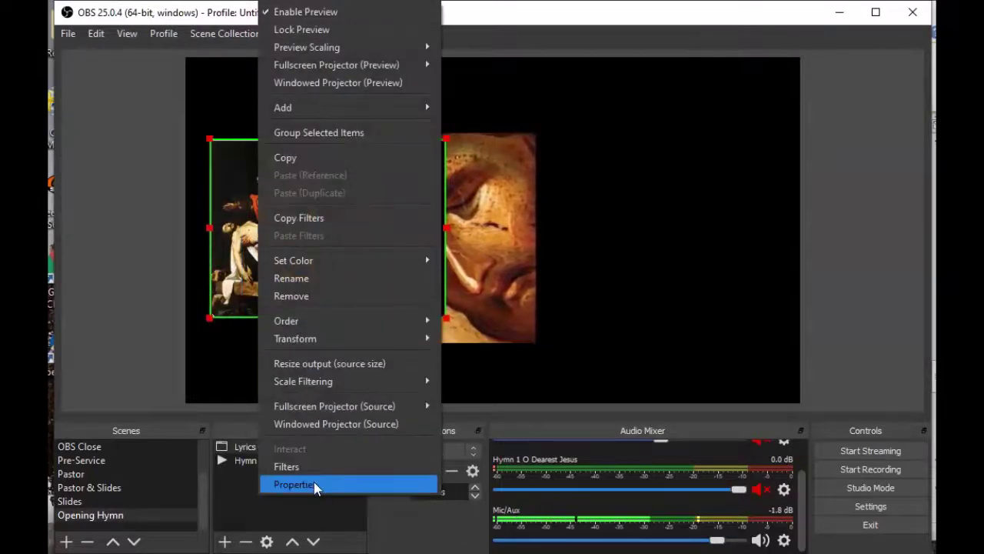
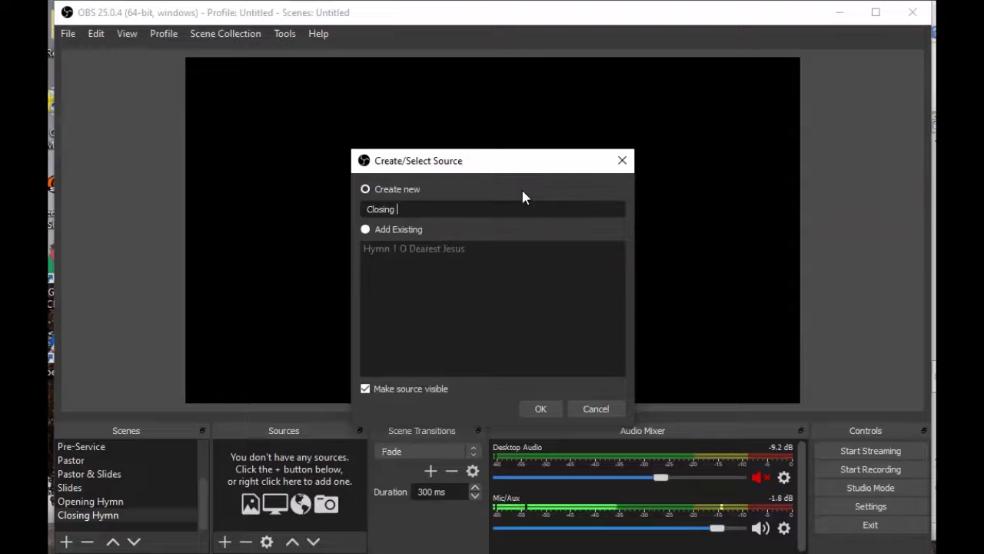
Name the new Closing Hymn media source Above All and load the Above All video from the Good Friday Videos folder
key("BackSpace")
left_click(541, 409)
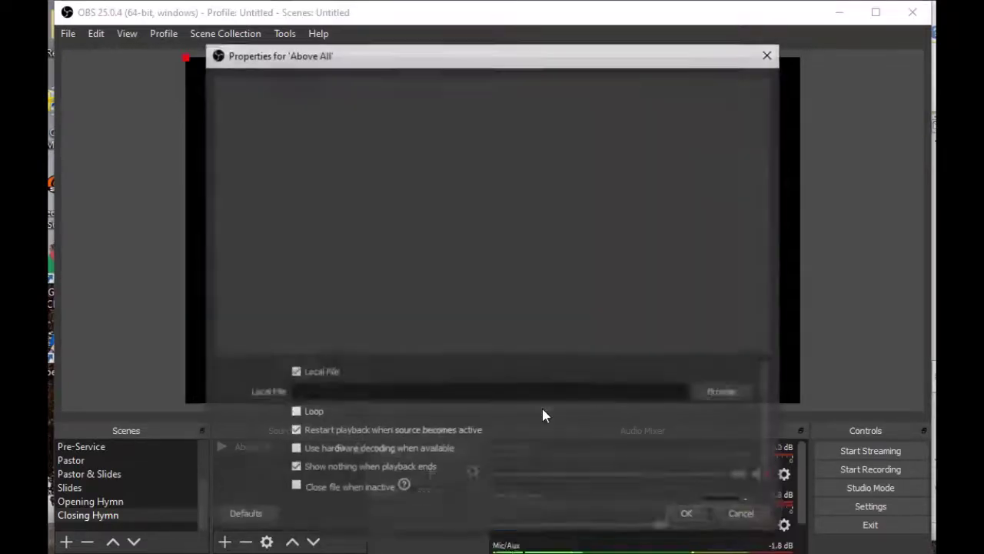
left_click(724, 393)
left_click(430, 206)
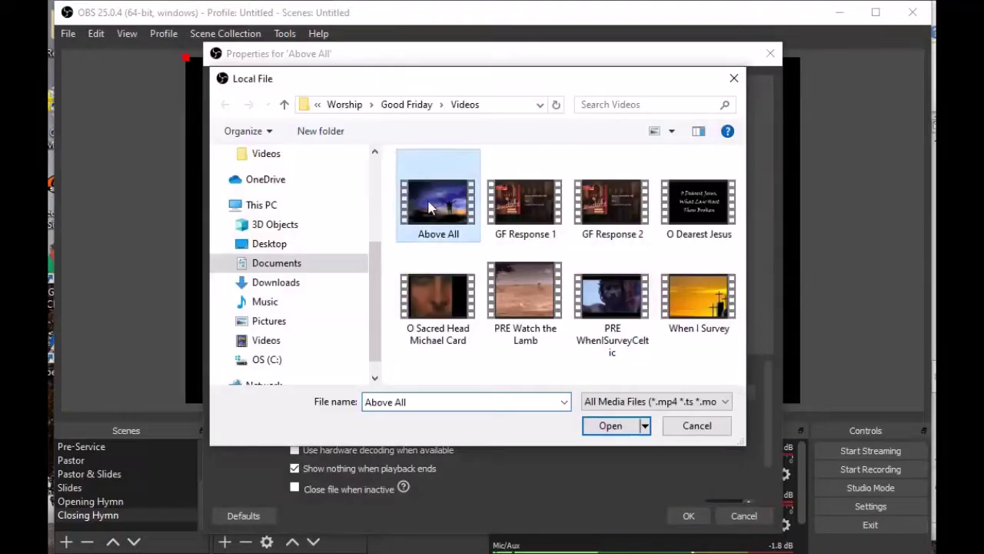
left_click(622, 428)
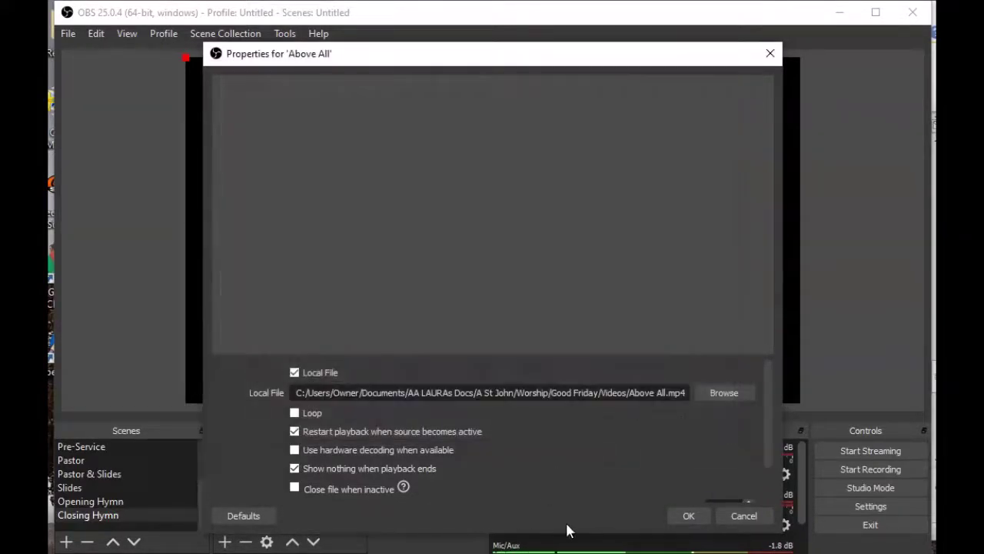
left_click(688, 516)
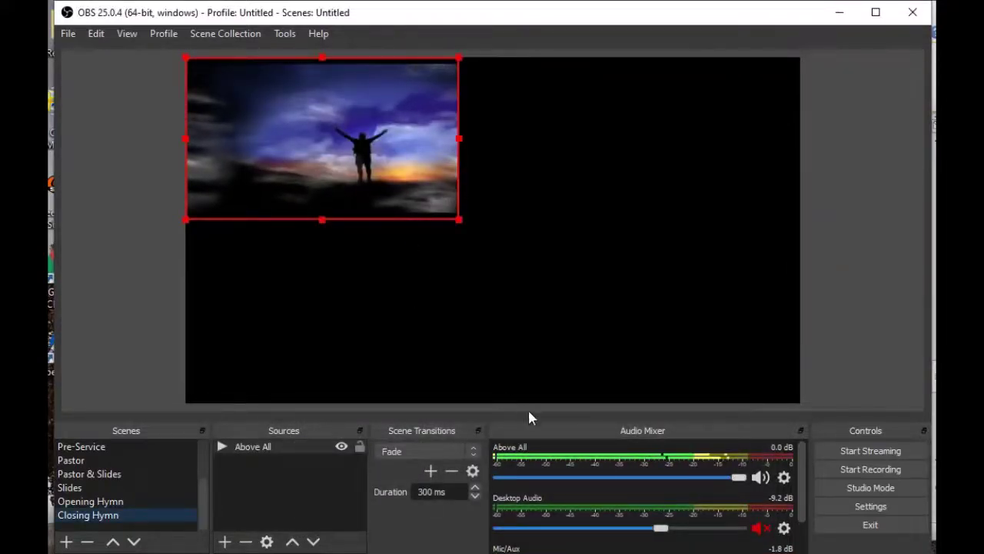
Lower the Above All audio level to -41.4 dB and fit its video to the screen in the Closing Hymn scene
left_click_drag(741, 478, 564, 488)
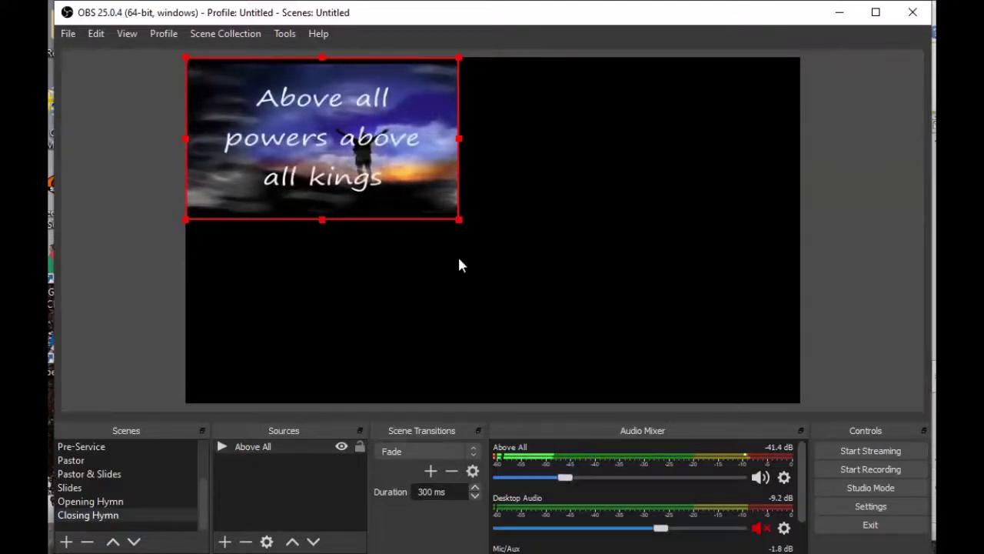
right_click(354, 165)
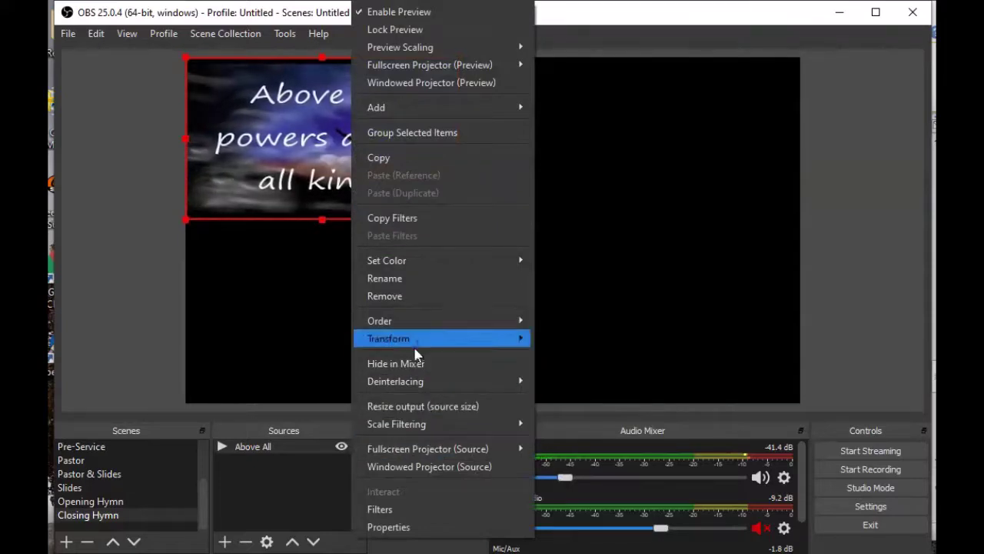
mouse_move(422, 337)
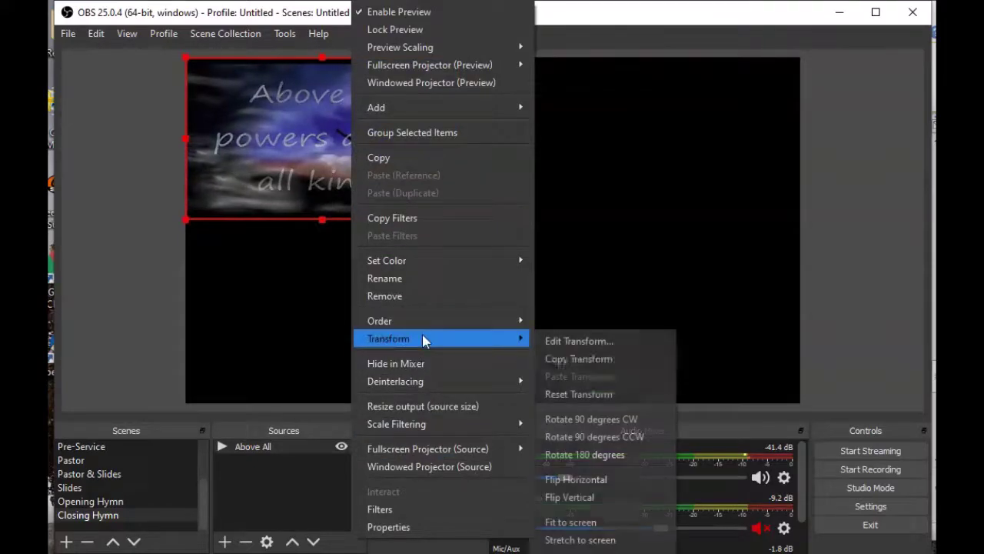
left_click(583, 522)
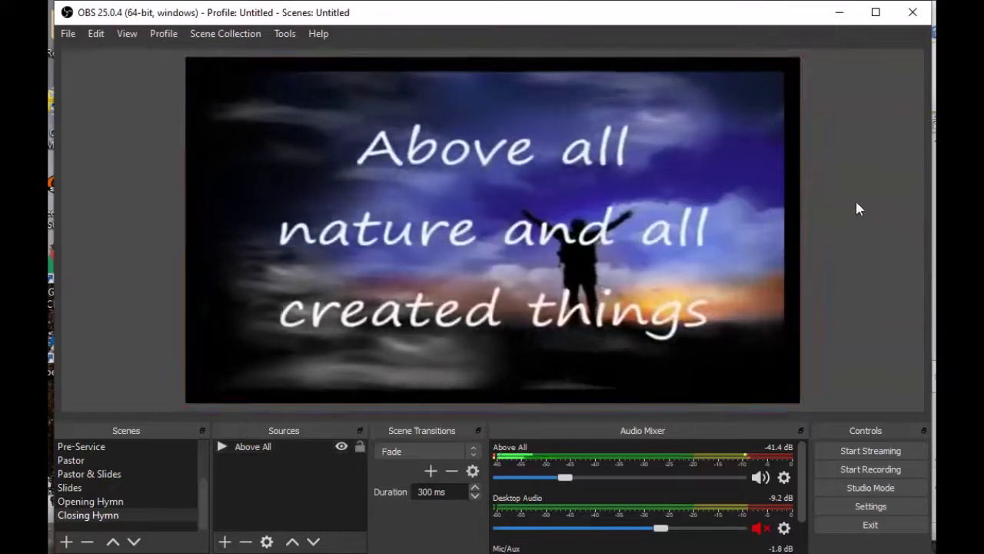
left_click(61, 488)
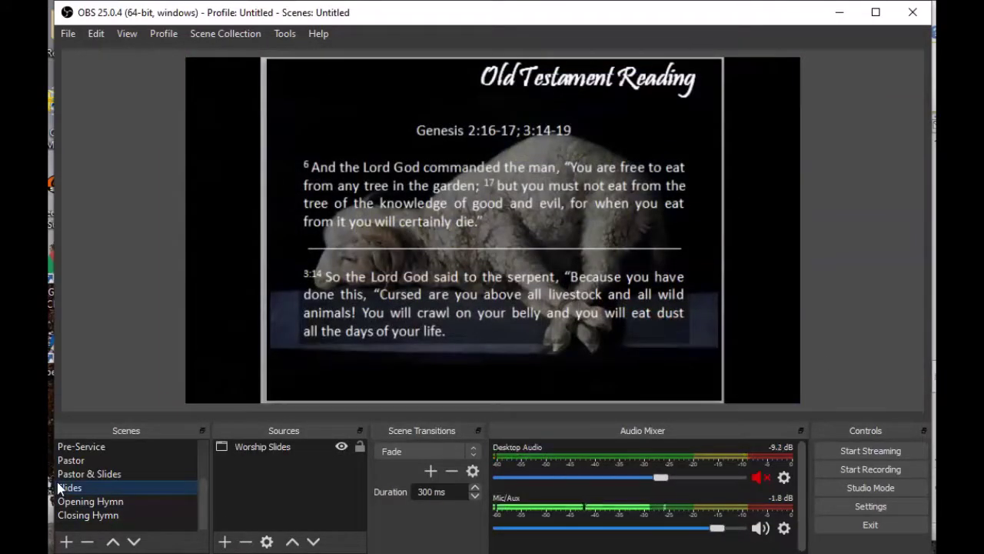
left_click(87, 516)
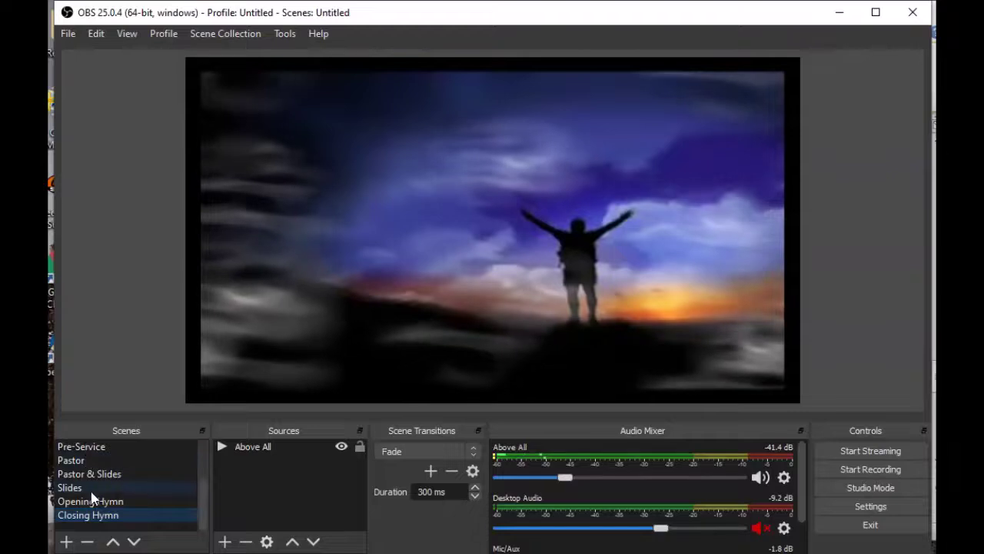
Add the existing Mic/Aux audio input capture as a source in the Pastor scene
left_click(71, 460)
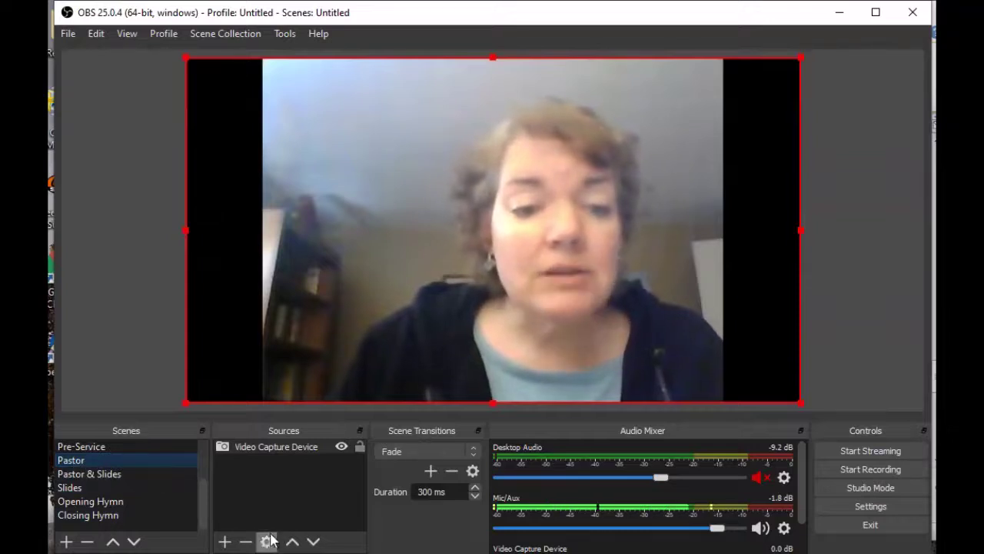
left_click(225, 542)
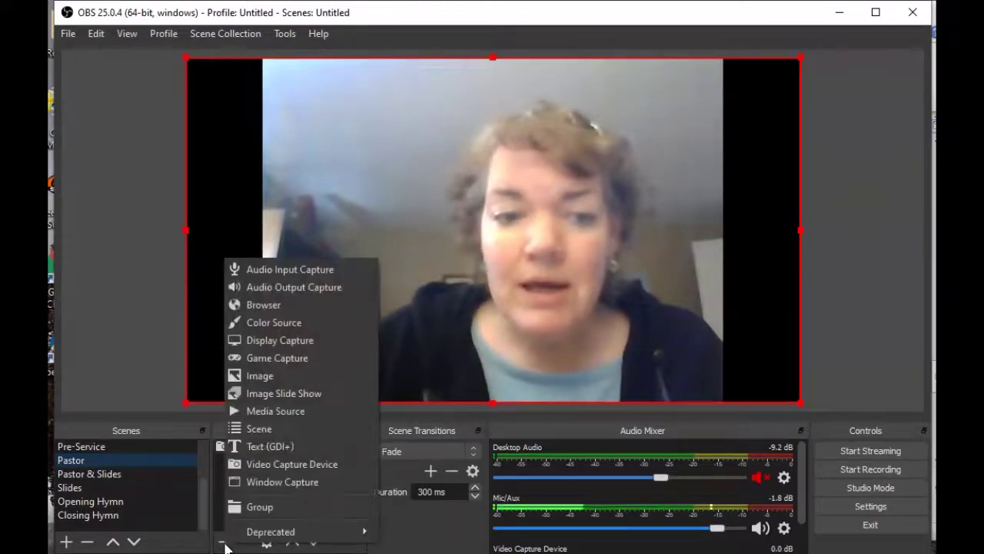
left_click(263, 271)
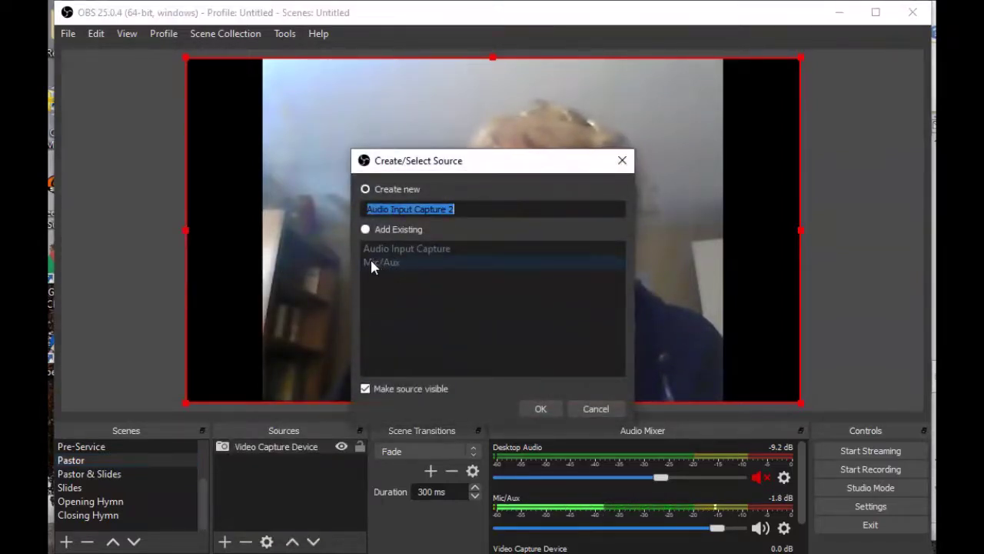
left_click(365, 229)
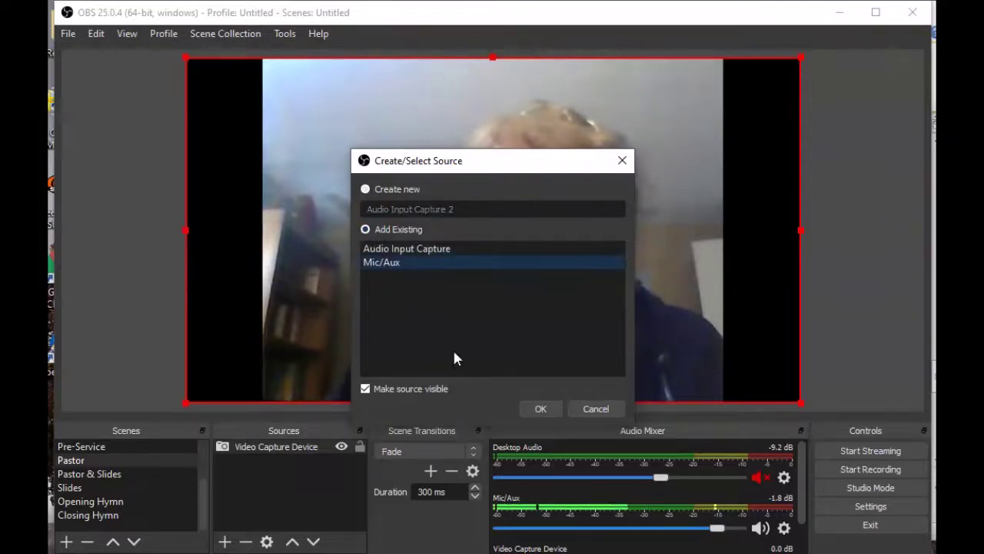
left_click(548, 405)
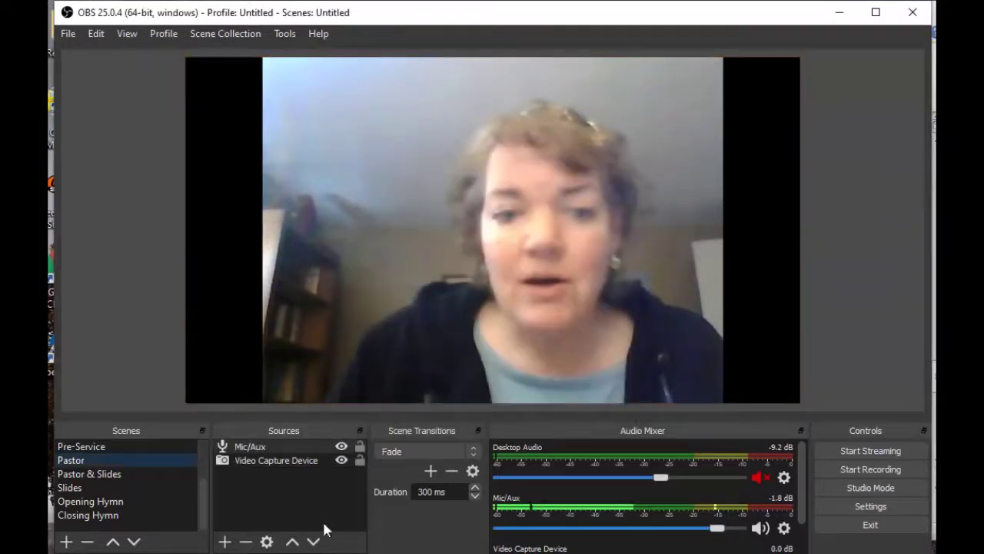
Add the existing Mic/Aux audio input capture as a source in the Pastor & Slides scene
left_click(94, 471)
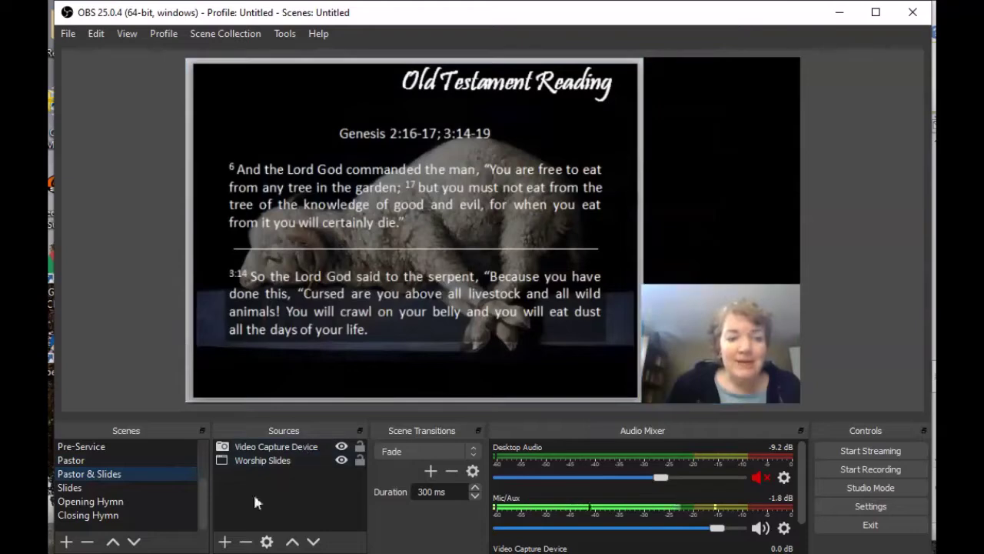
left_click(225, 541)
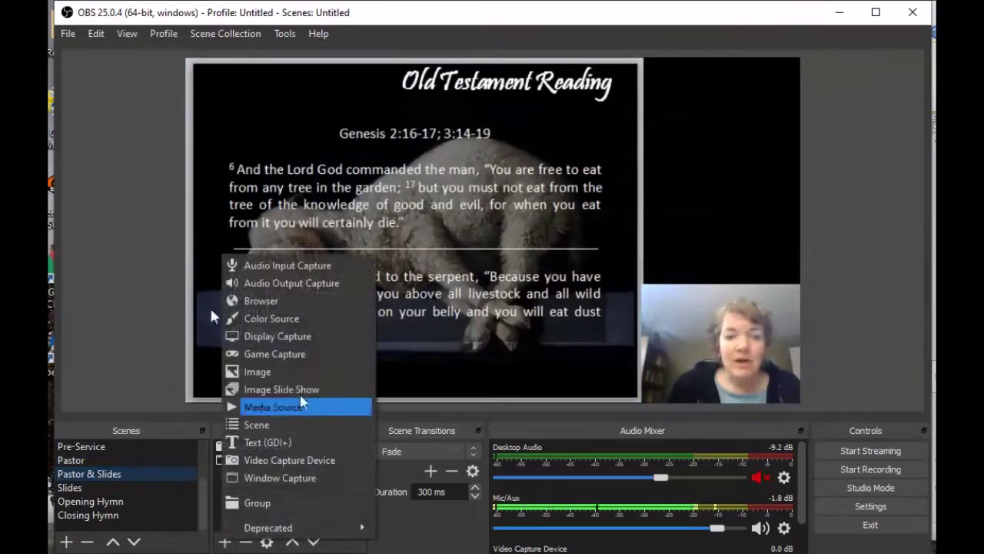
left_click(280, 266)
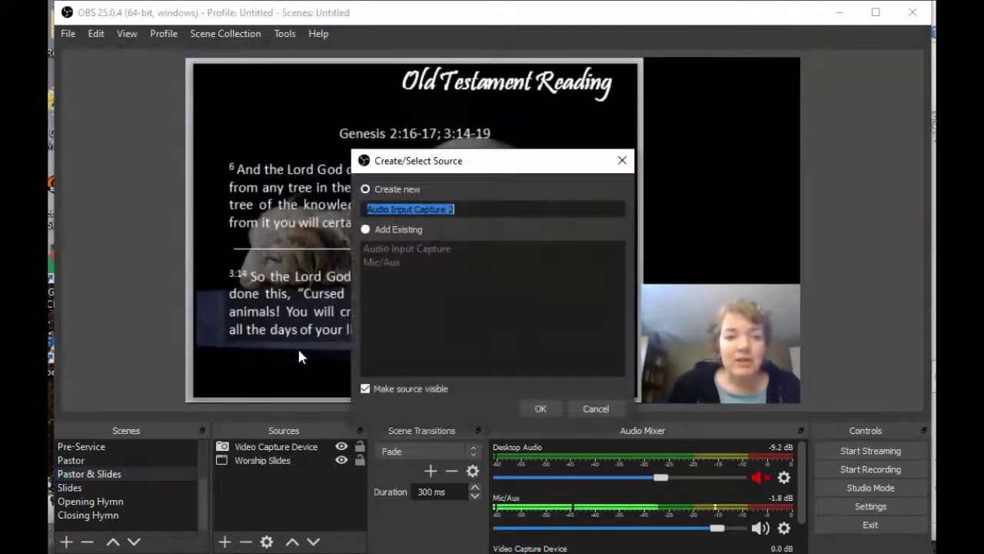
left_click(366, 229)
left_click(380, 262)
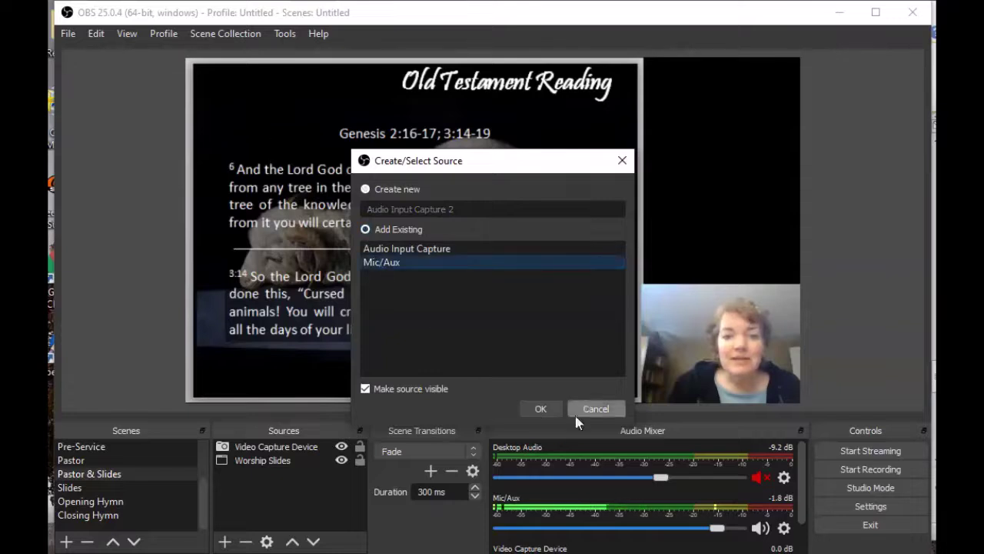
left_click(539, 411)
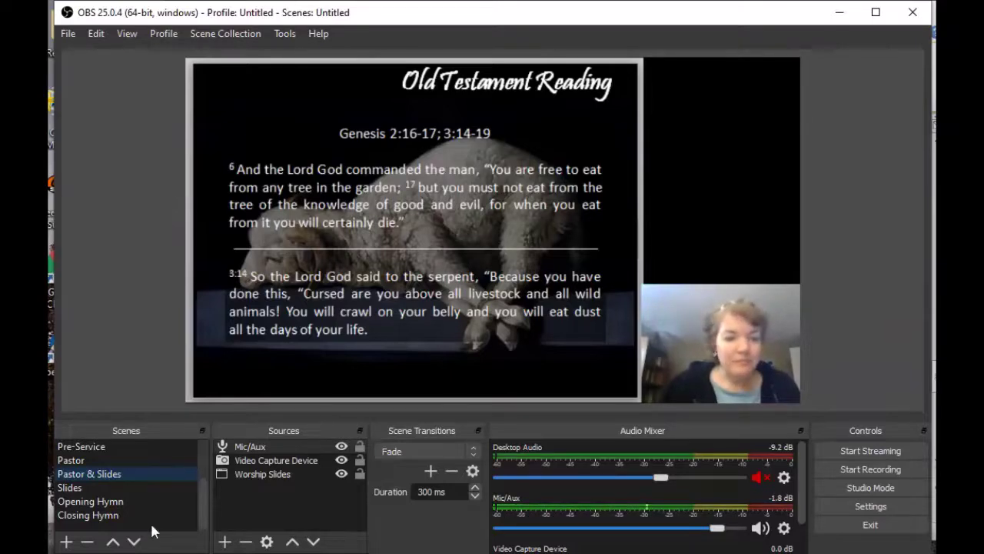
Create a new scene named Post Service
left_click(67, 541)
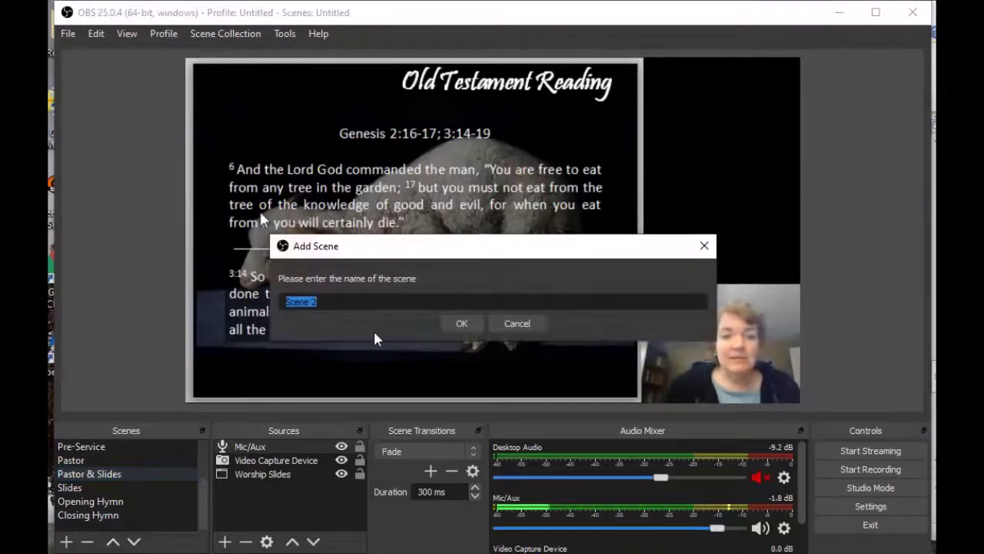
type("Post ")
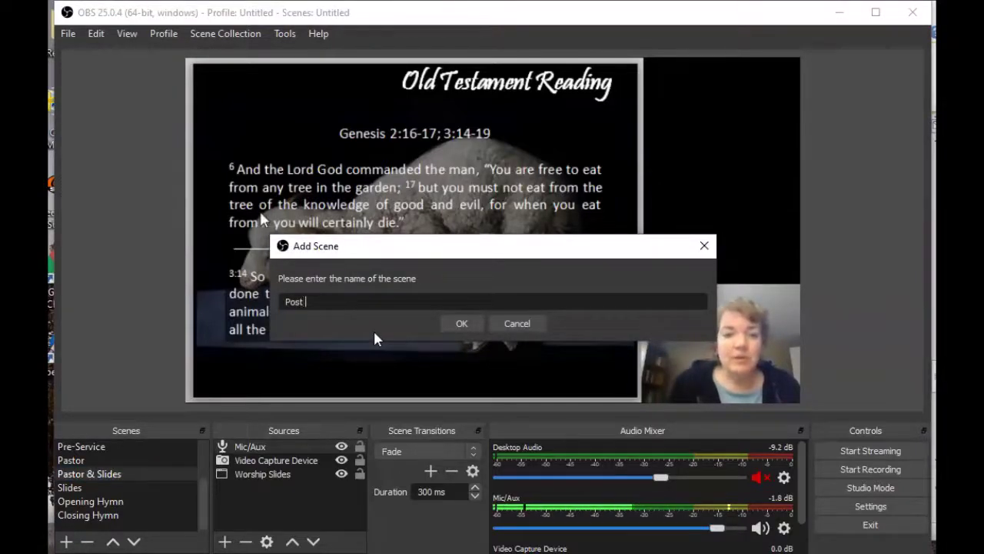
type("Service")
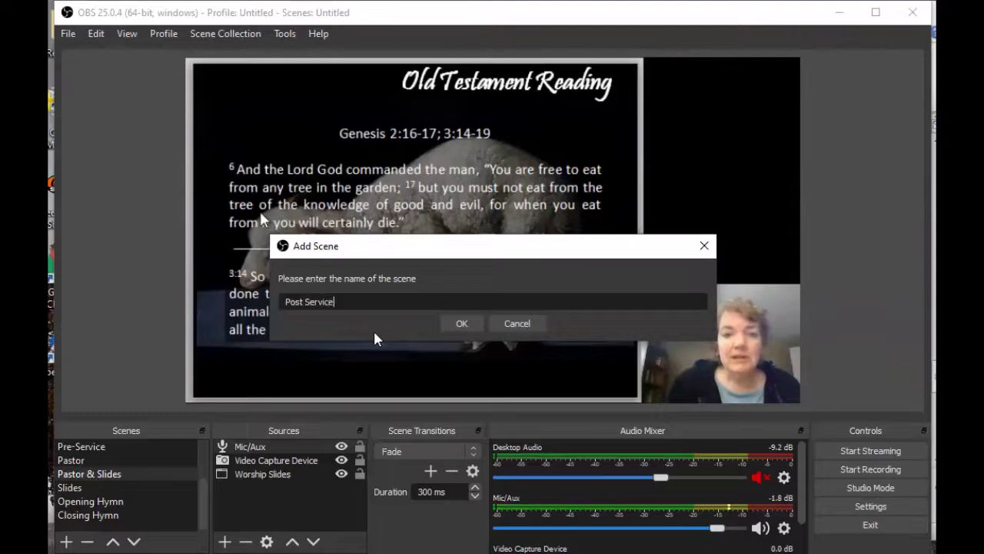
left_click(458, 324)
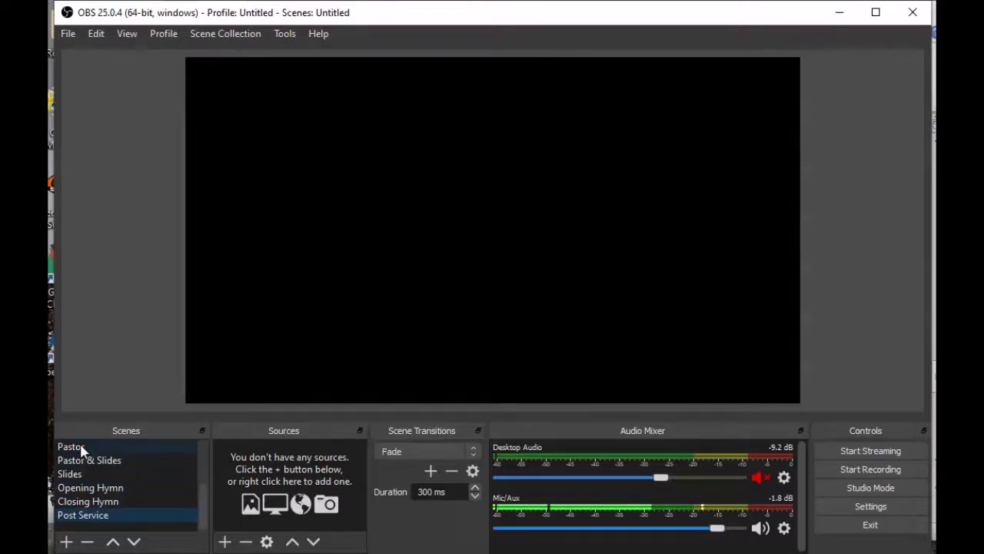
Create a Media Source named Were you there video in the Post Service scene
left_click(104, 503)
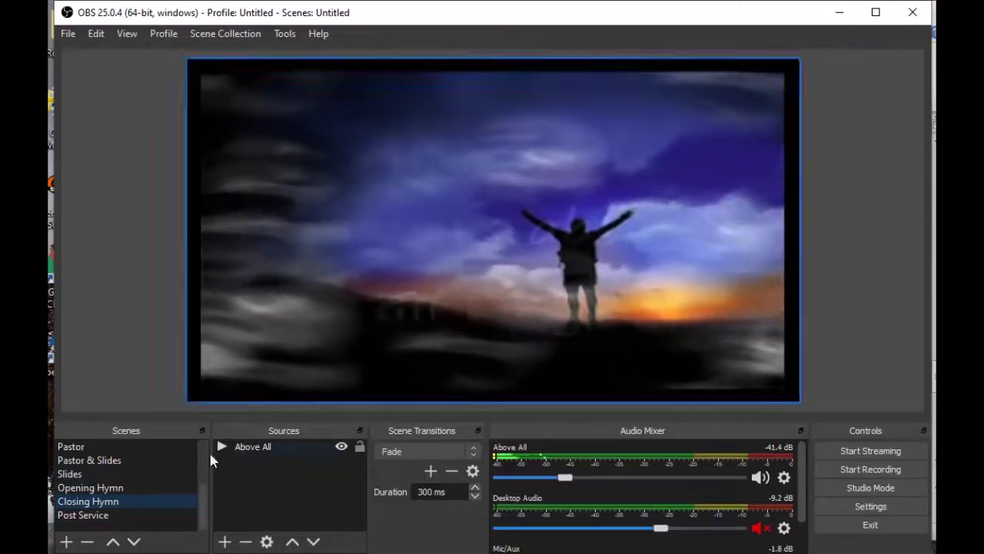
left_click(96, 515)
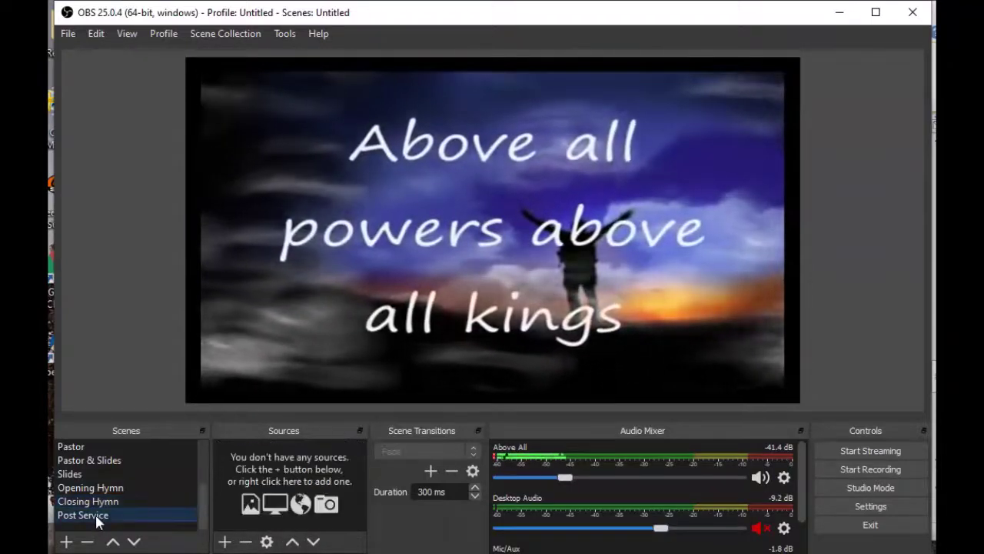
left_click(225, 542)
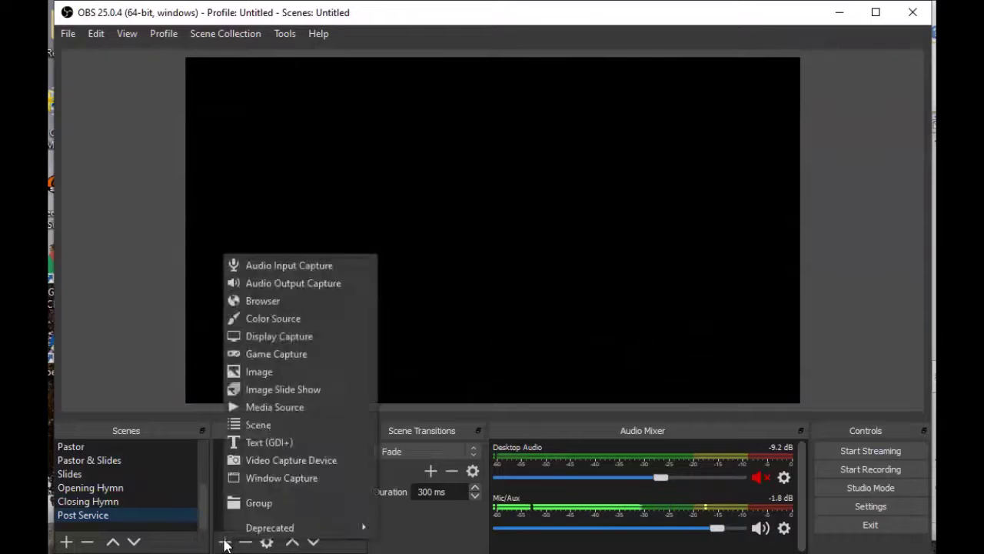
left_click(277, 412)
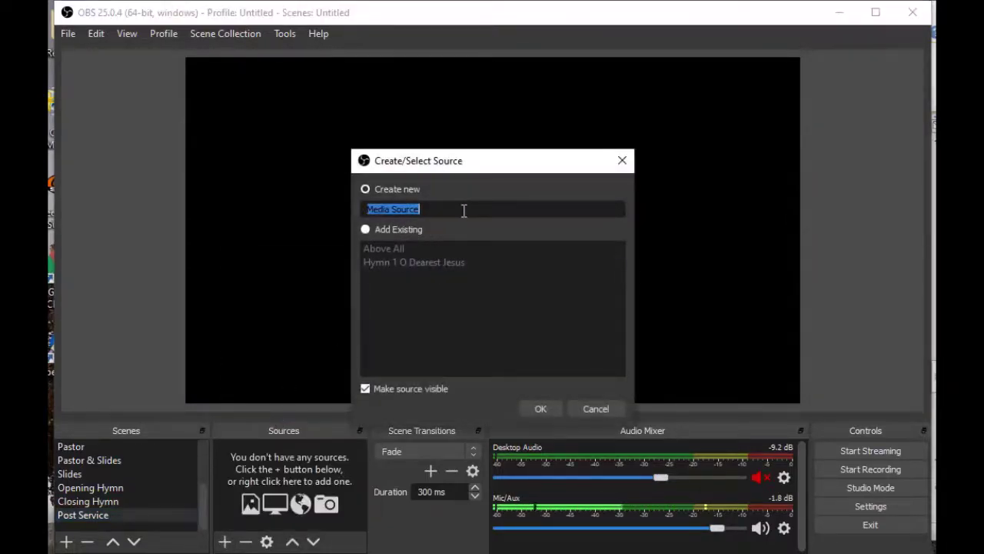
key("BackSpace")
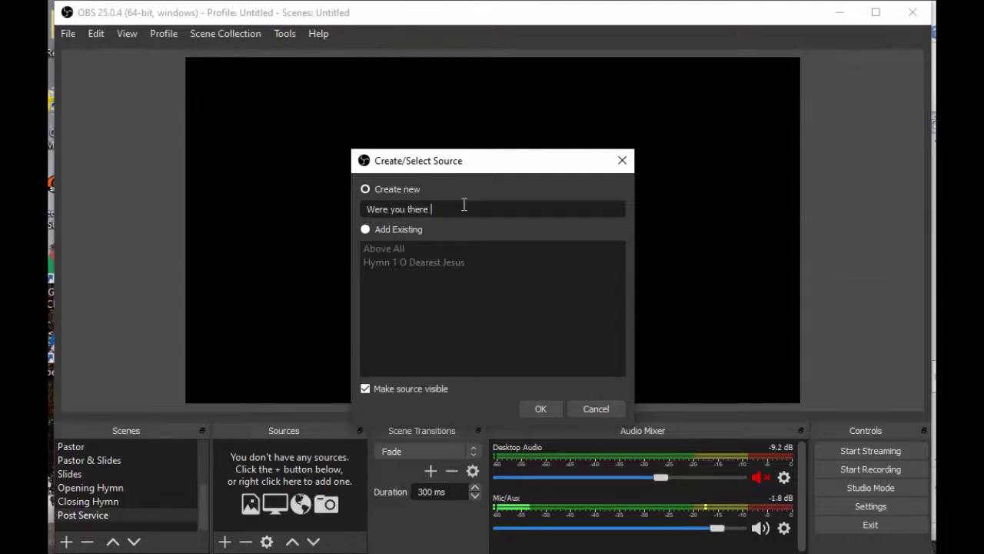
type("Were you there video")
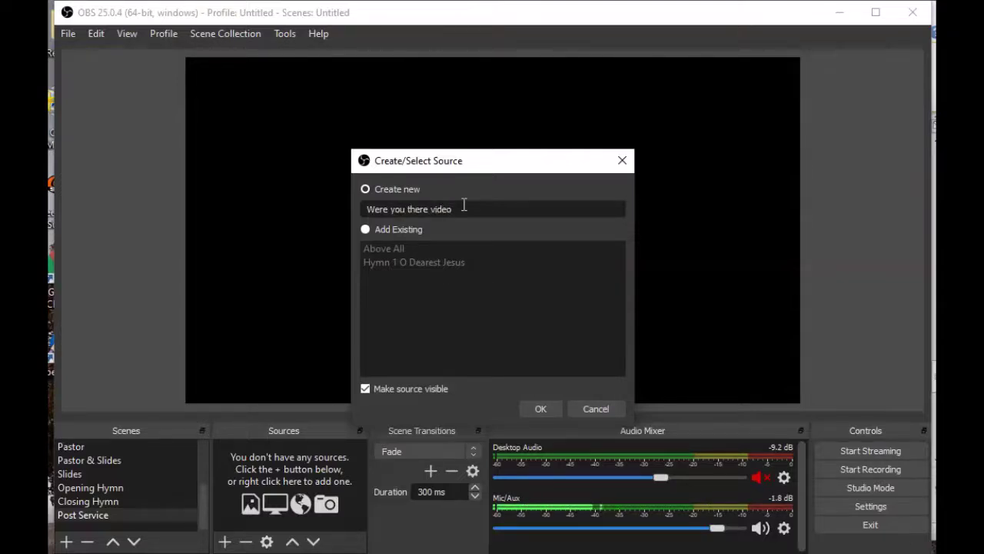
left_click(531, 409)
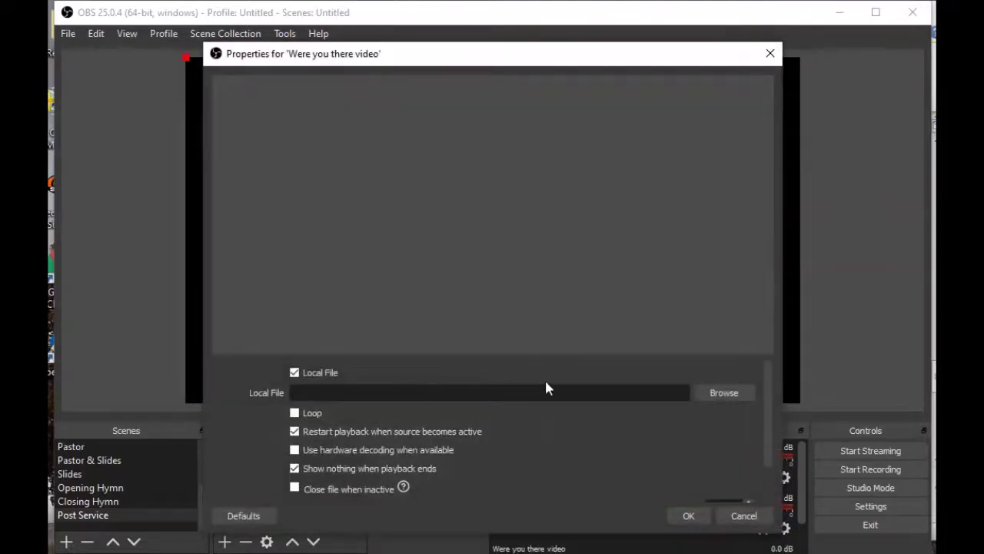
Show all file types, load POST Good Friday - Were You There from the Good Friday Videos folder, and accept the source properties
left_click(714, 394)
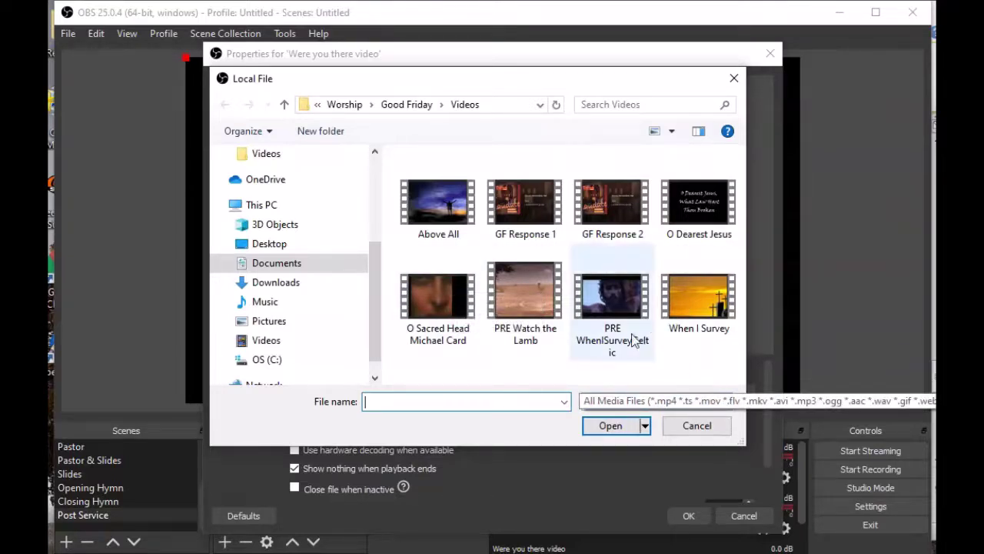
left_click(725, 402)
left_click(615, 454)
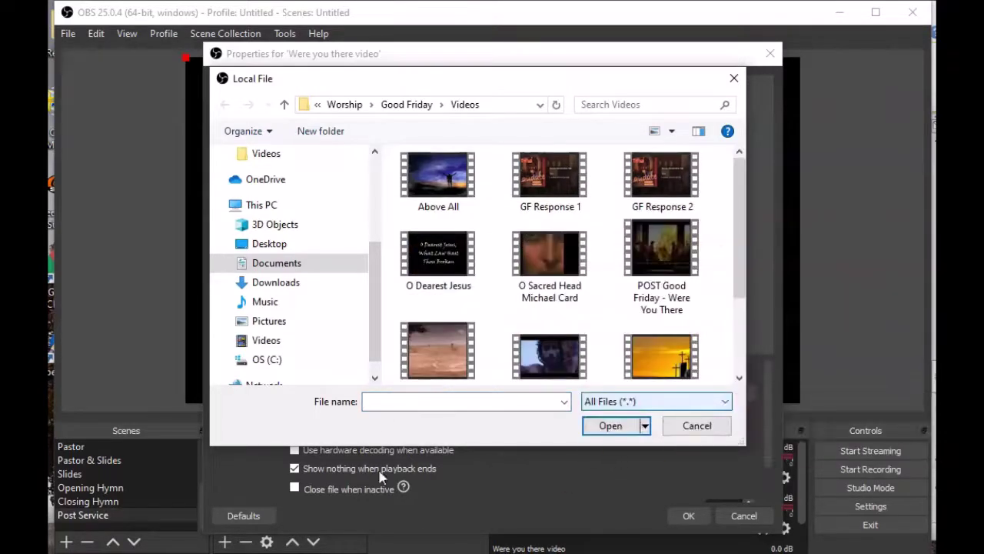
scroll(468, 320, "down", 3)
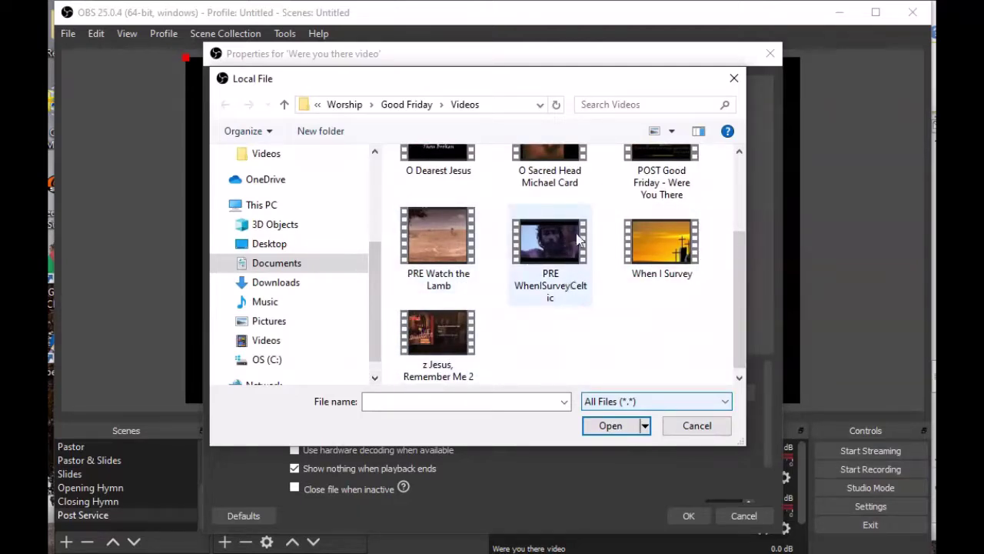
scroll(624, 302, "up", 1)
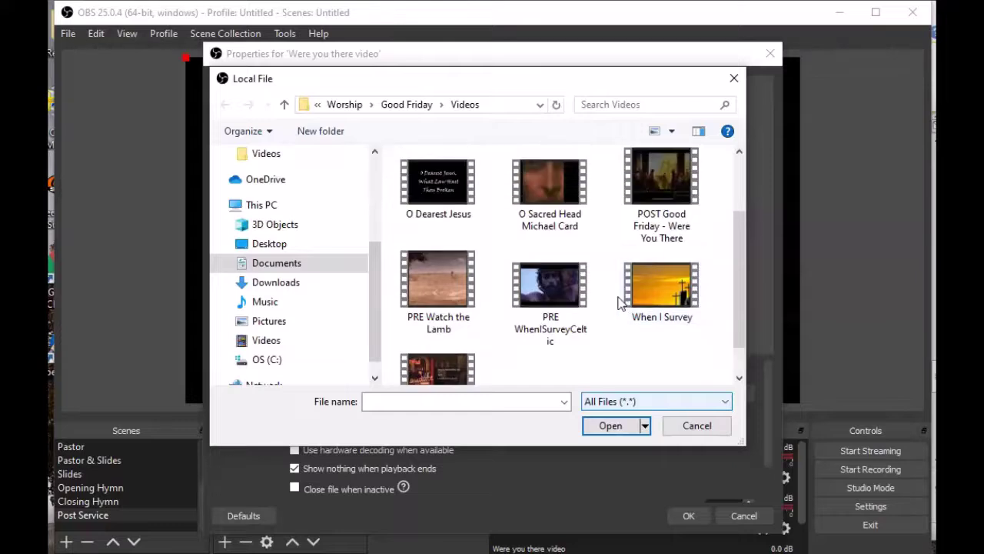
scroll(623, 303, "up", 2)
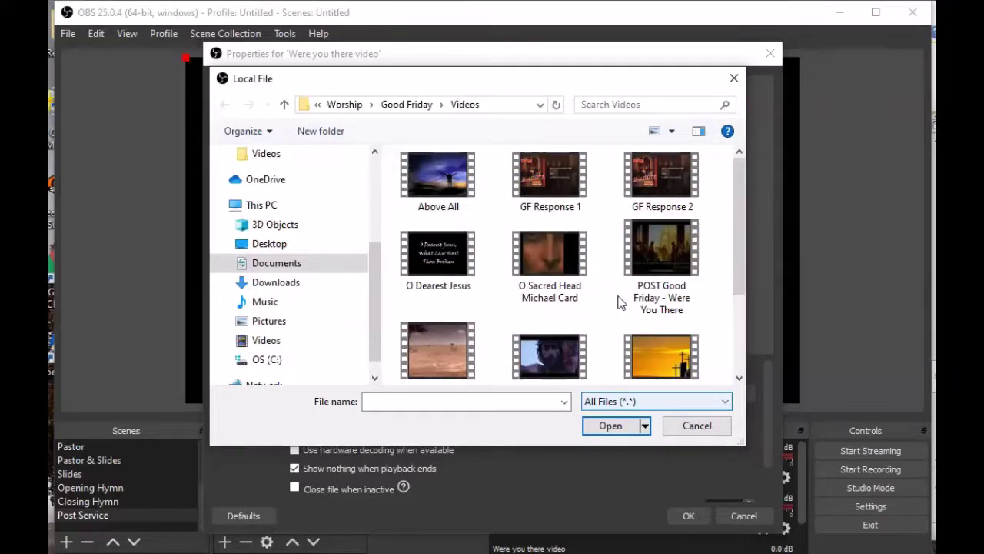
left_click(653, 261)
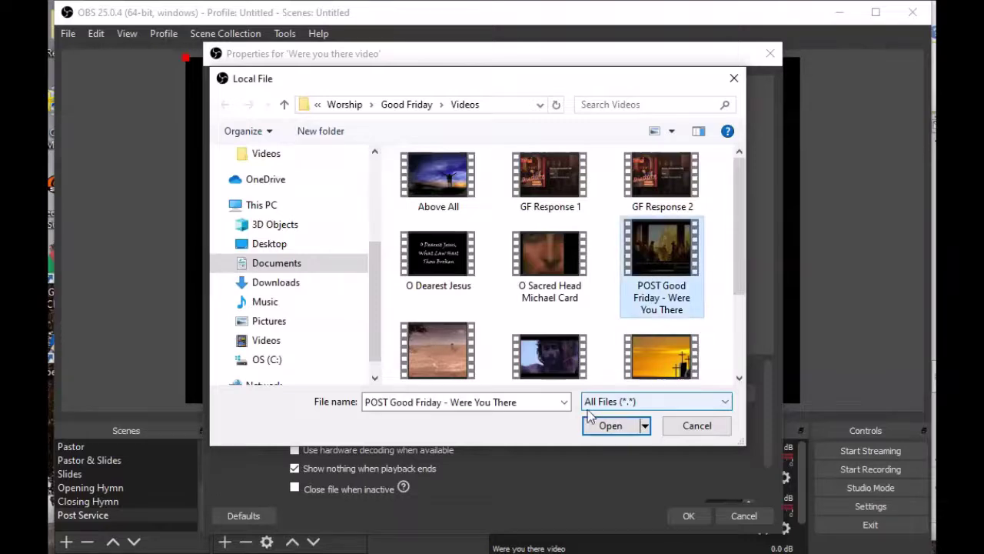
left_click(605, 427)
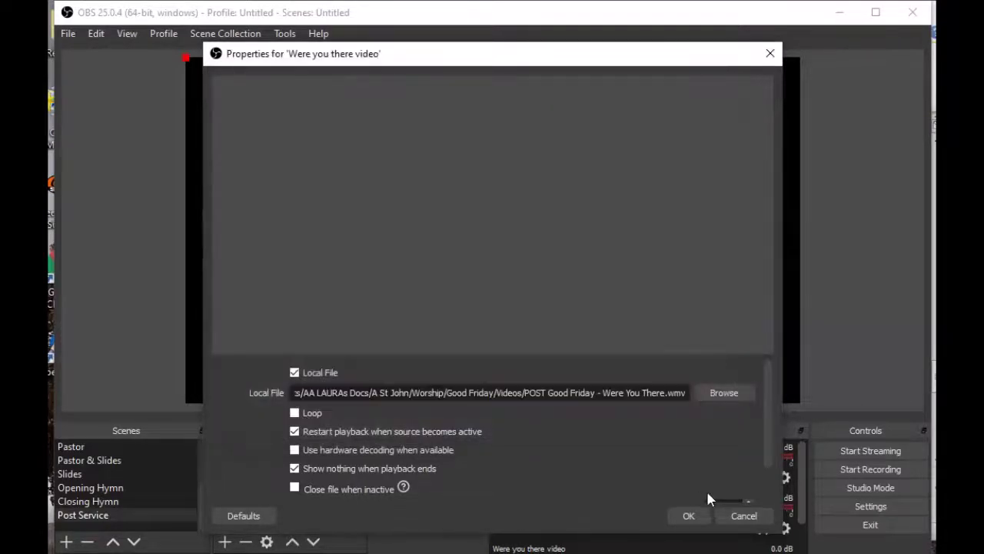
left_click(688, 516)
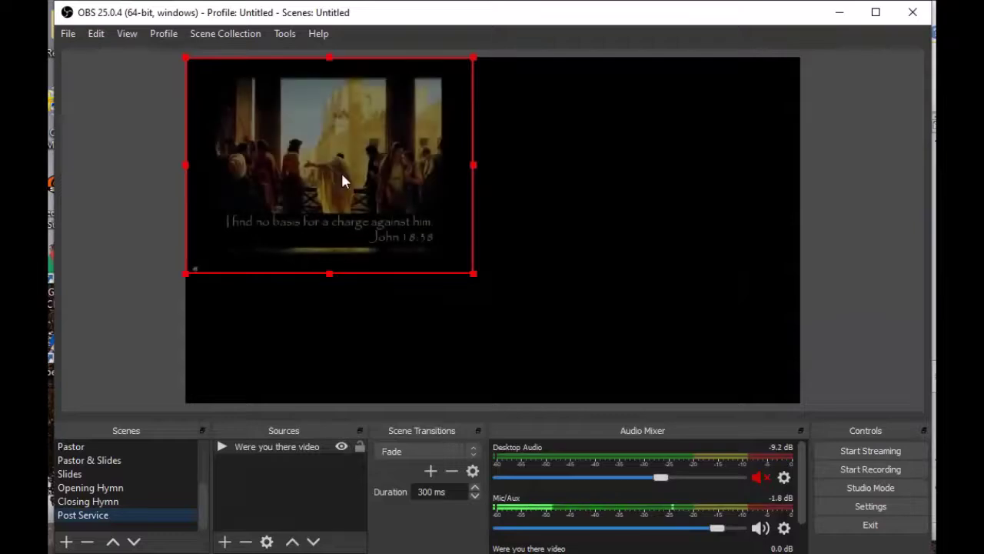
Fit the Were you there video to the full screen in the Post Service scene
right_click(342, 180)
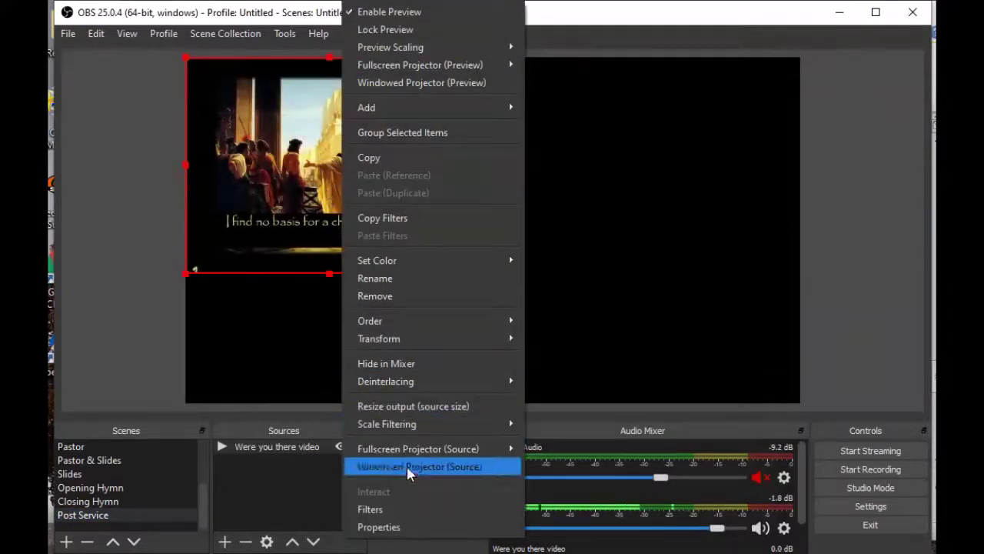
mouse_move(384, 341)
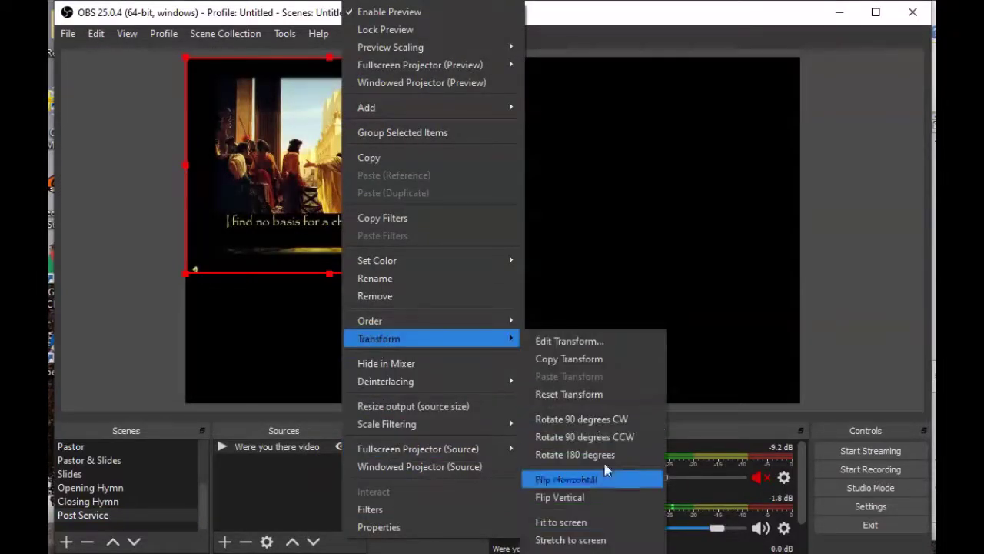
left_click(569, 524)
left_click(877, 304)
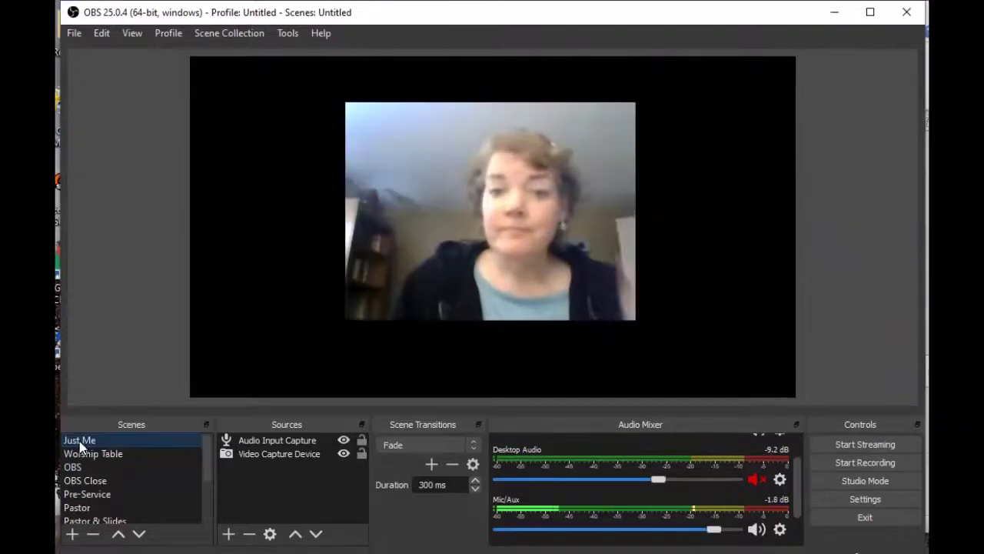
Remove the Worship Table scene from the scene list and confirm the removal
left_click(98, 481)
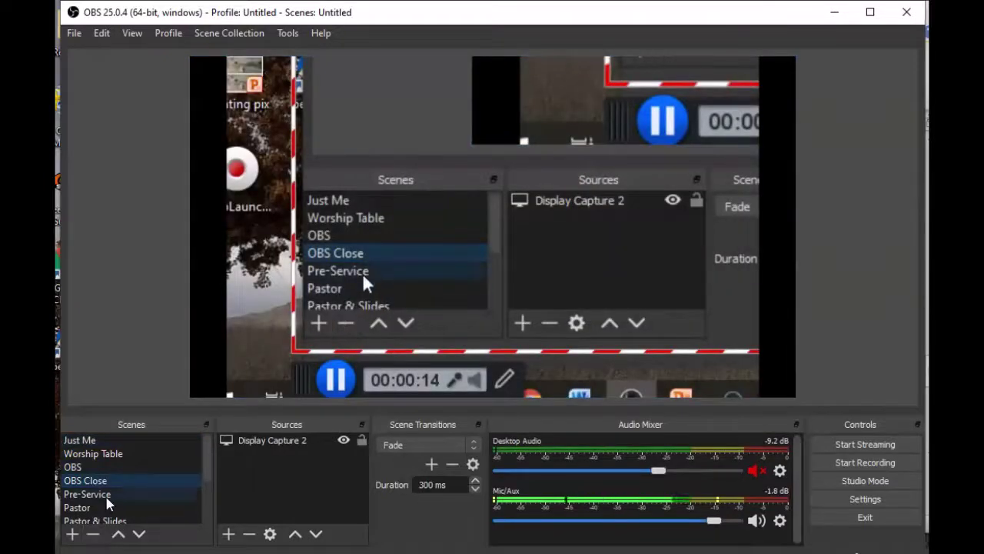
scroll(106, 503, "down", 2)
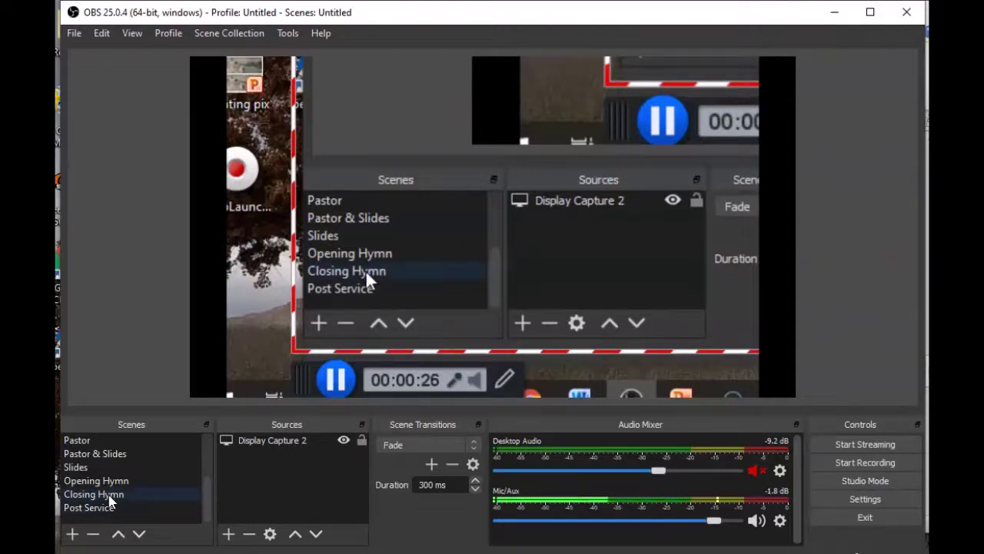
scroll(109, 501, "up", 1)
scroll(109, 501, "up", 1)
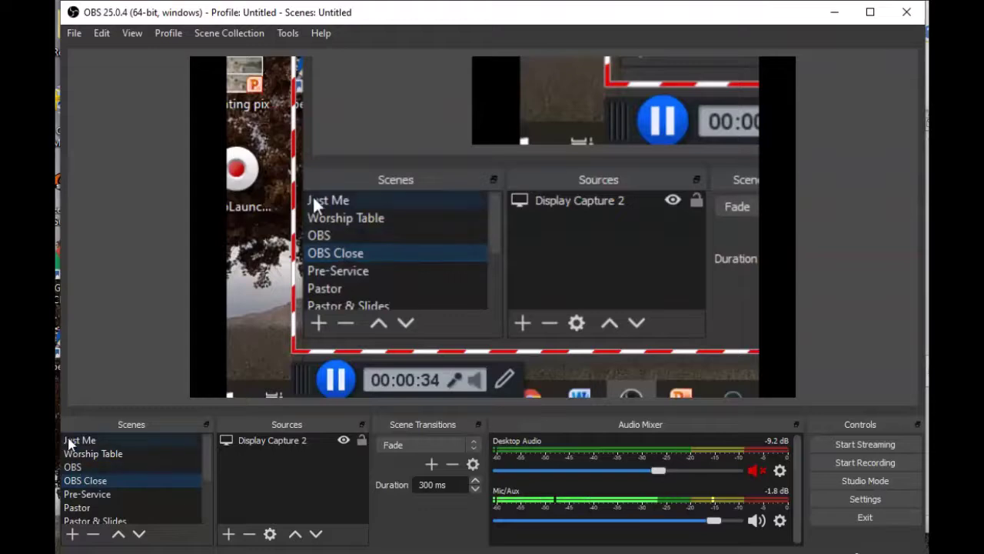
left_click(82, 454)
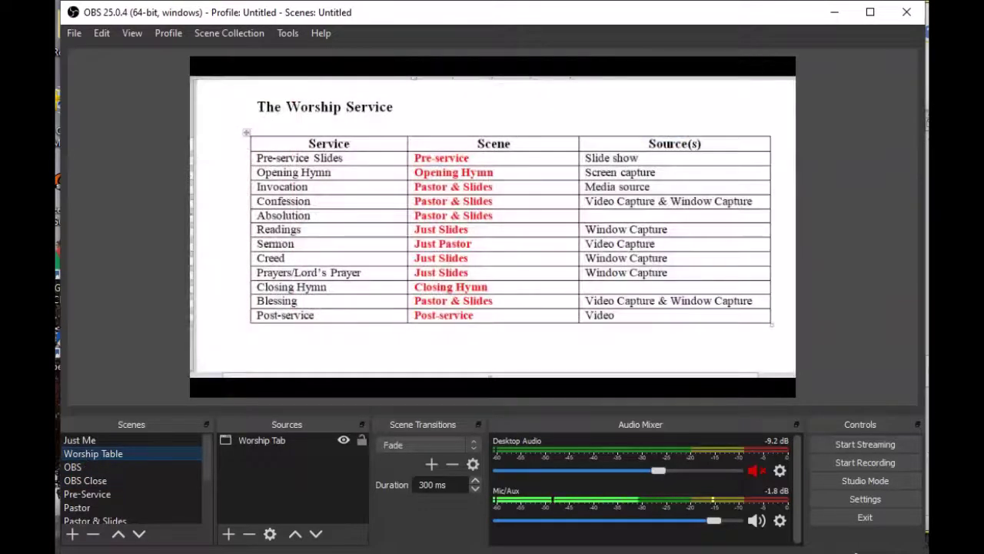
left_click(93, 538)
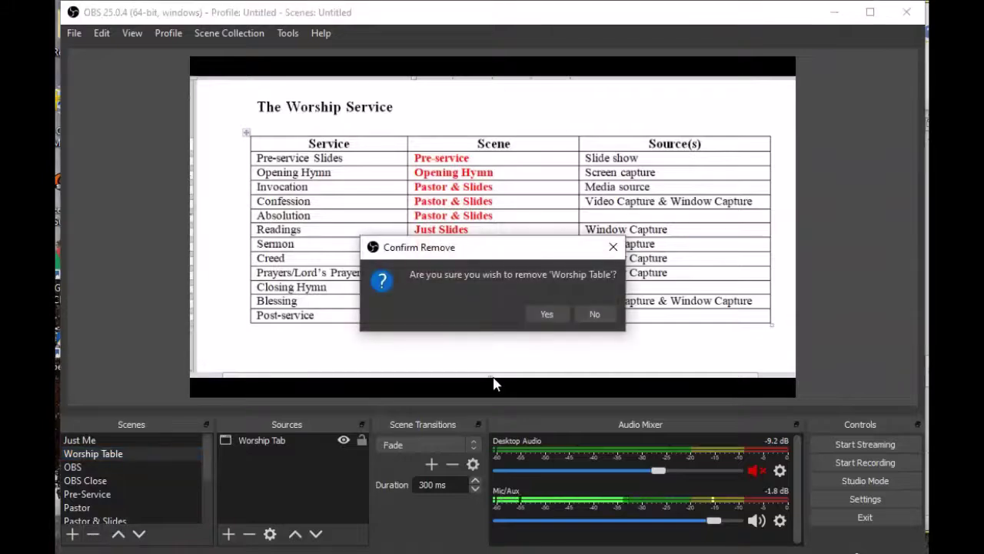
left_click(547, 314)
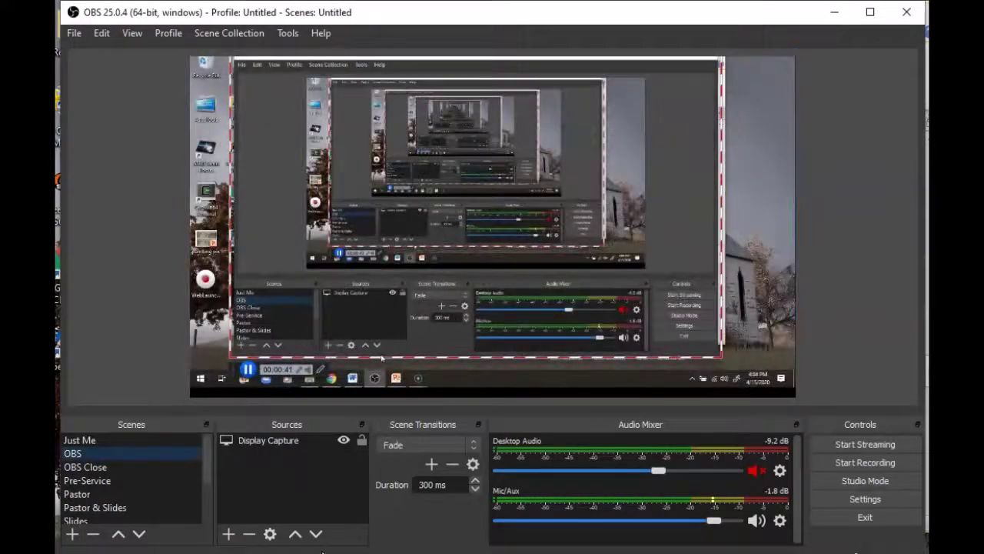
Move the Pastor & Slides scene one place up so it sits directly above the Pastor scene
left_click(92, 469)
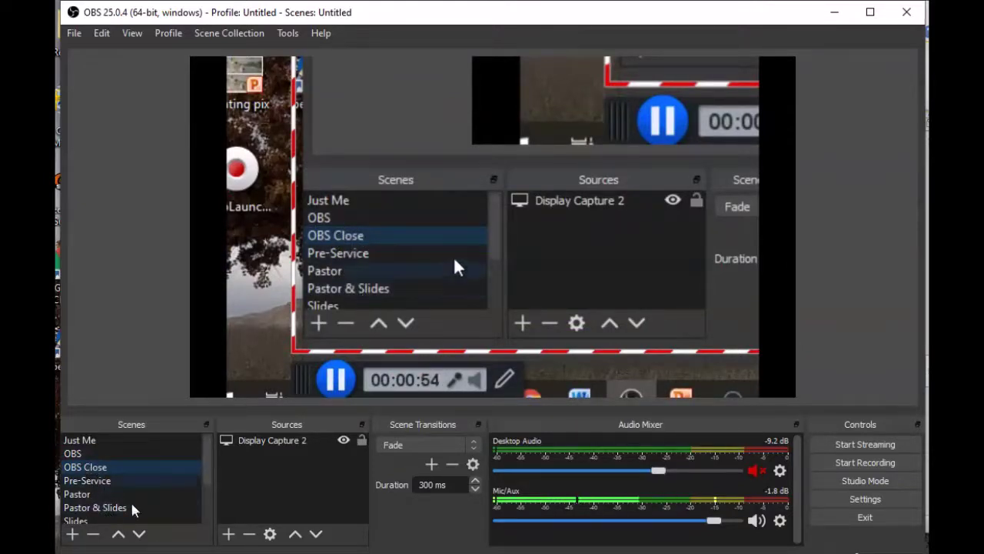
scroll(133, 496, "down", 1)
scroll(132, 496, "down", 1)
scroll(131, 494, "up", 1)
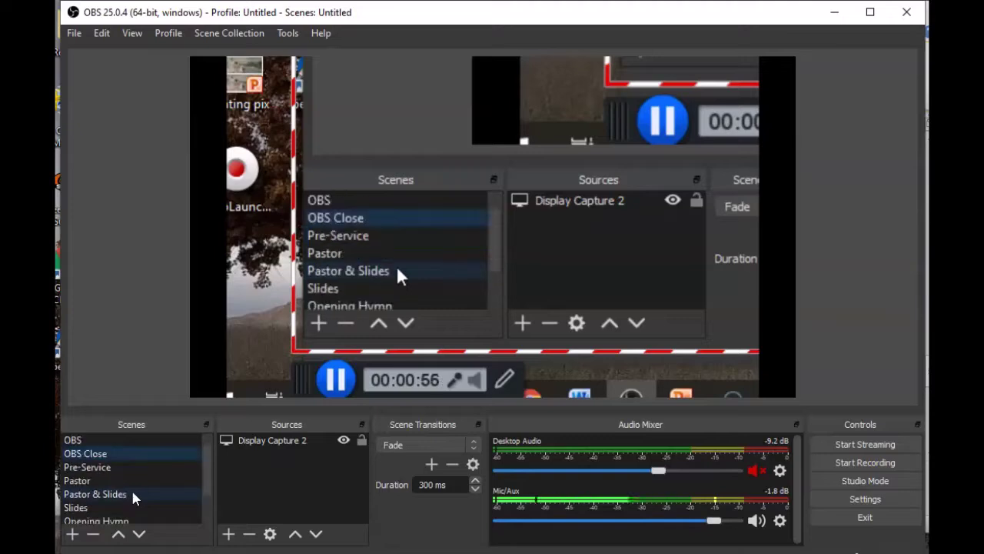
scroll(131, 495, "down", 1)
scroll(123, 496, "up", 1)
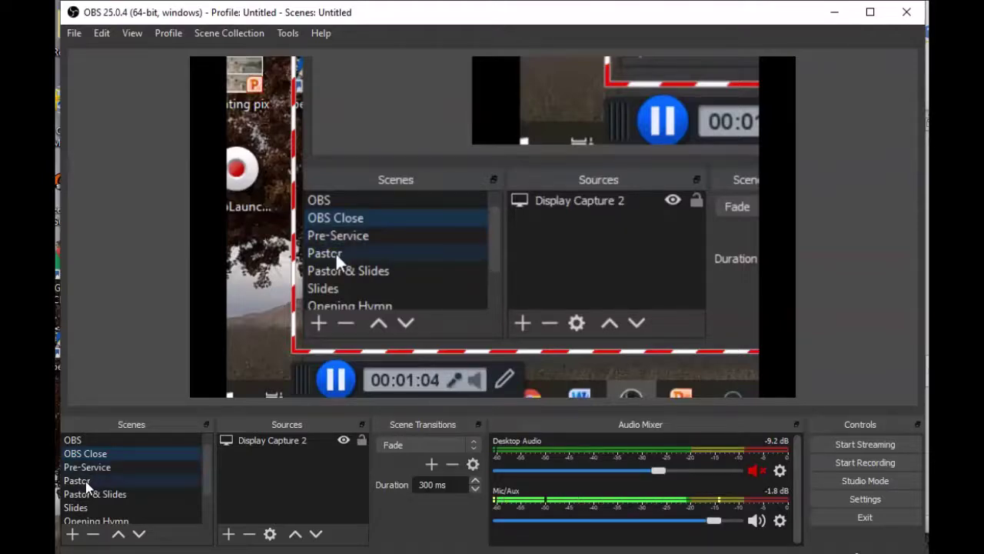
left_click(89, 493)
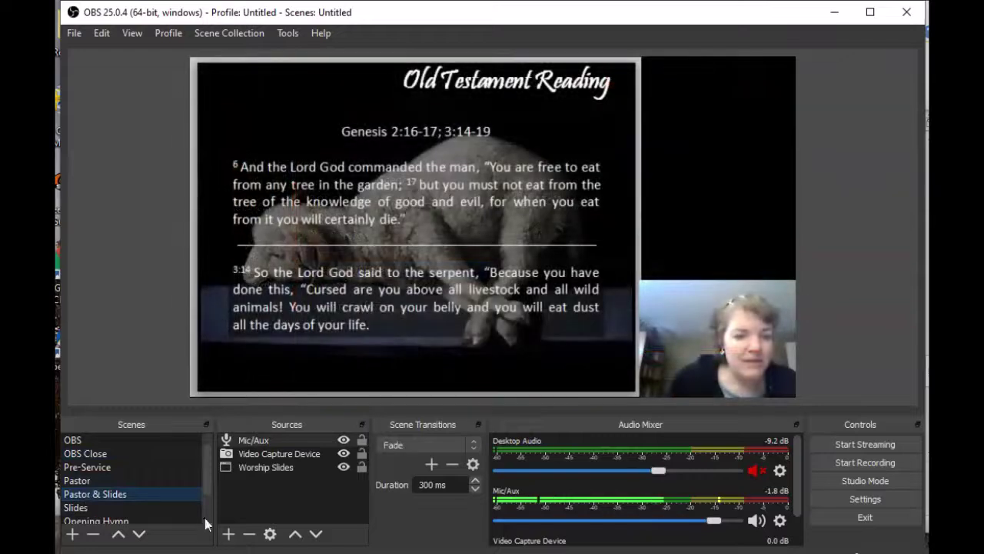
left_click(118, 533)
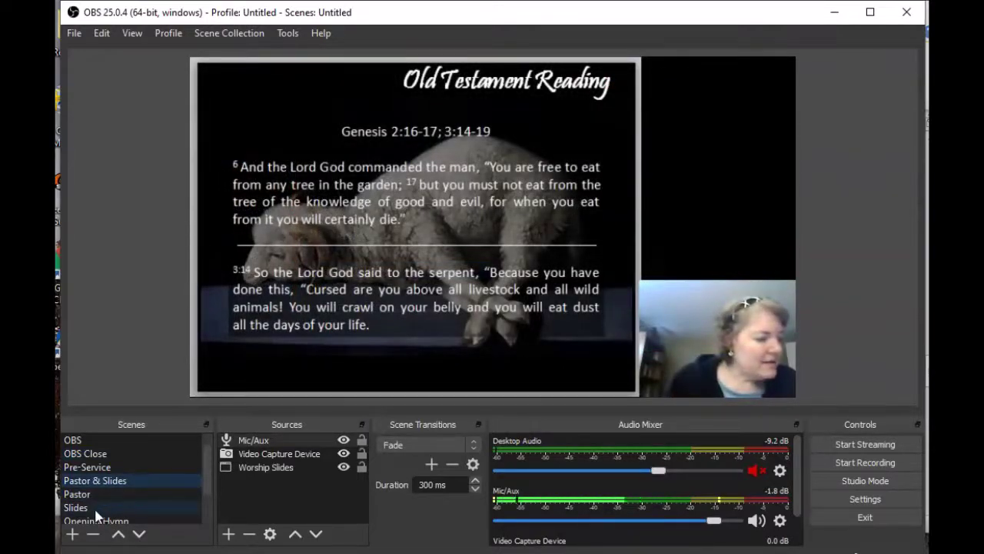
Move the Opening Hymn scene two places up so it sits directly below Pastor & Slides
left_click(119, 521)
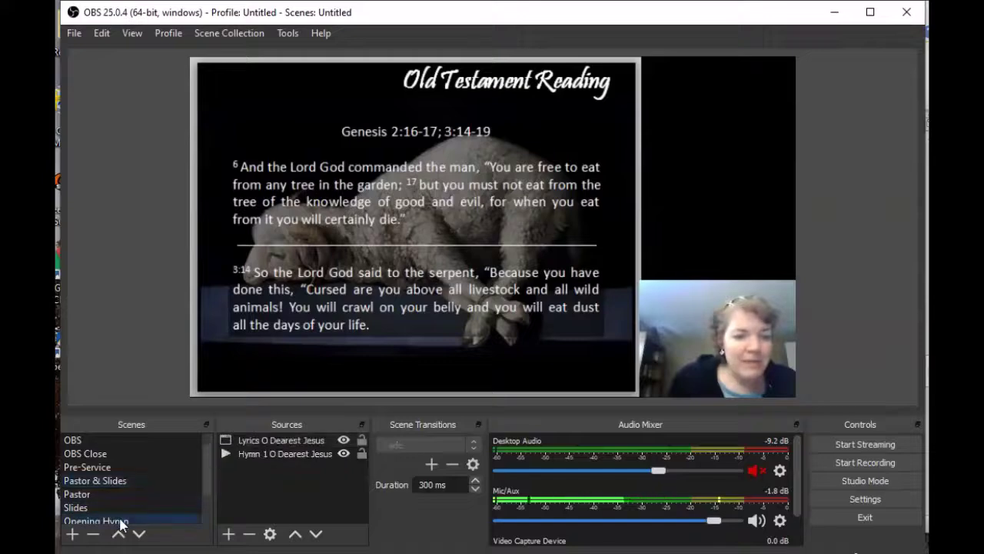
left_click(118, 534)
left_click(117, 534)
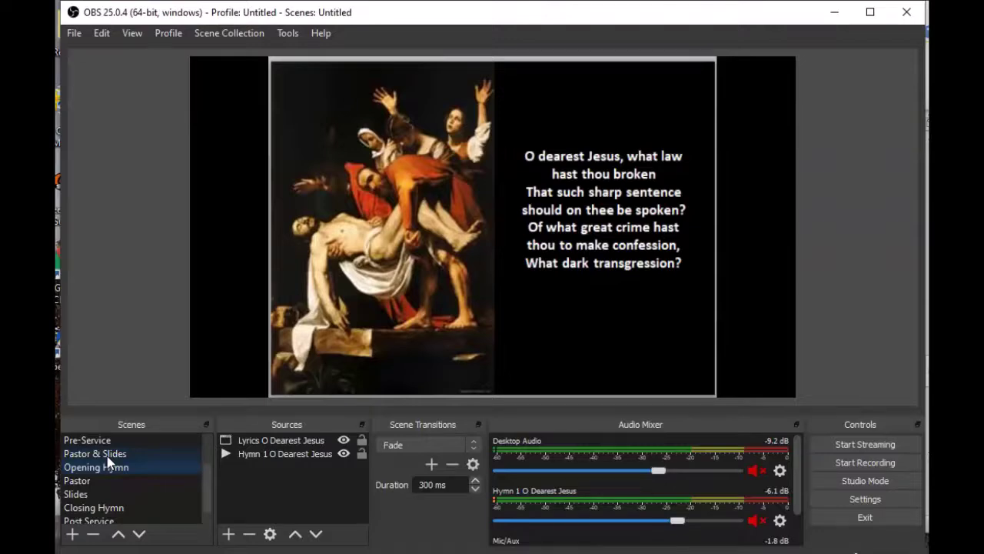
Move the Slides scene one place up so it sits between Opening Hymn and Pastor
left_click(90, 496)
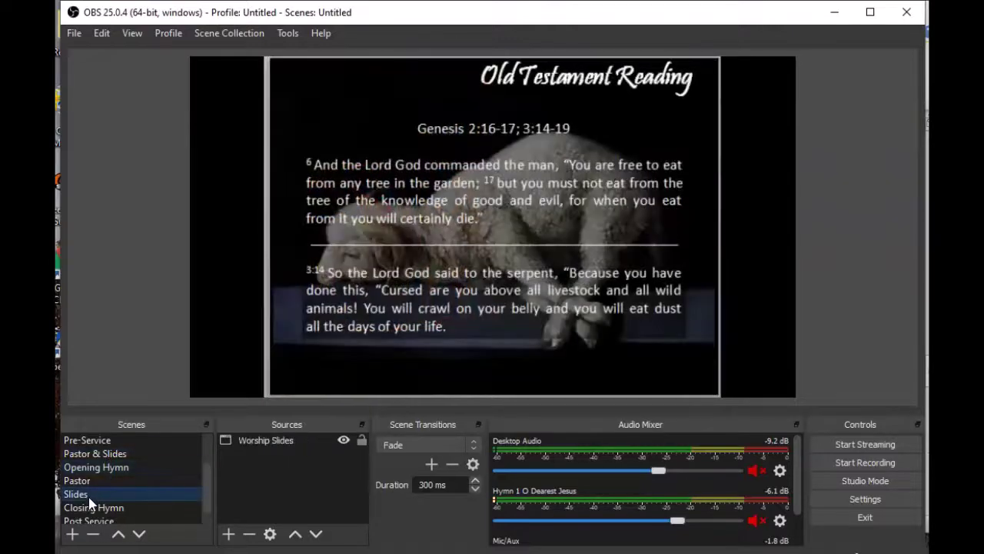
left_click(119, 536)
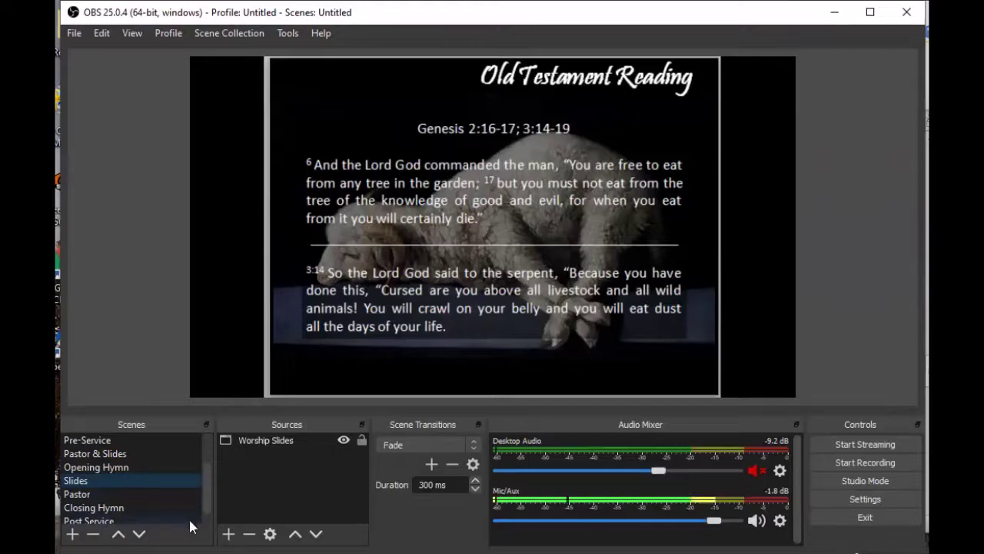
left_click_drag(202, 493, 208, 451)
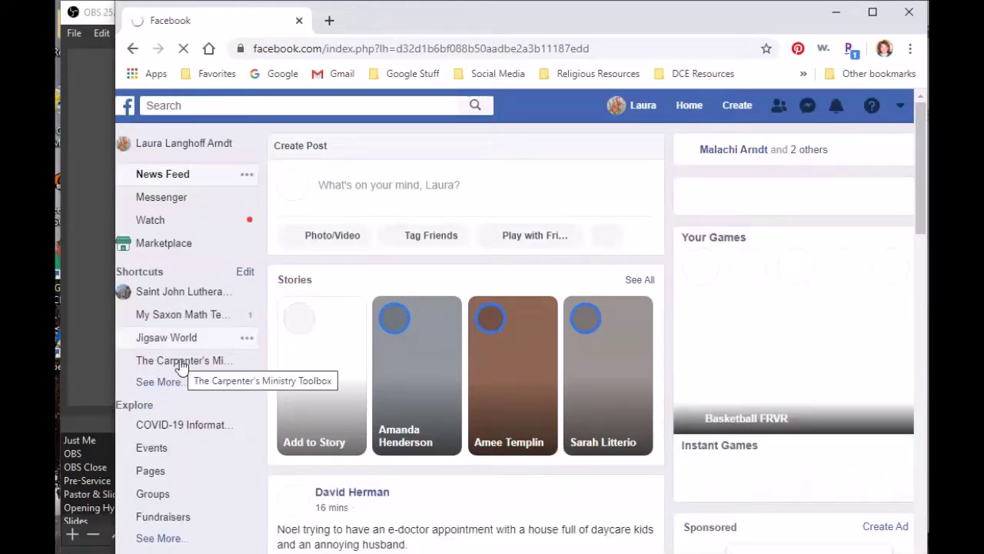
On Facebook, open The Carpenter's Ministry Toolbox page and start creating a live video
left_click(181, 367)
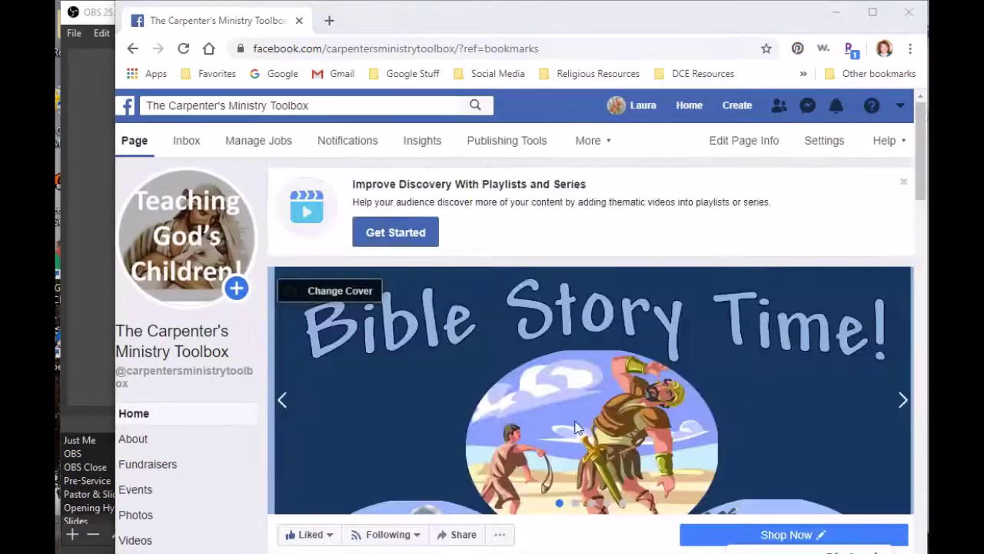
scroll(596, 376, "down", 3)
scroll(601, 368, "down", 1)
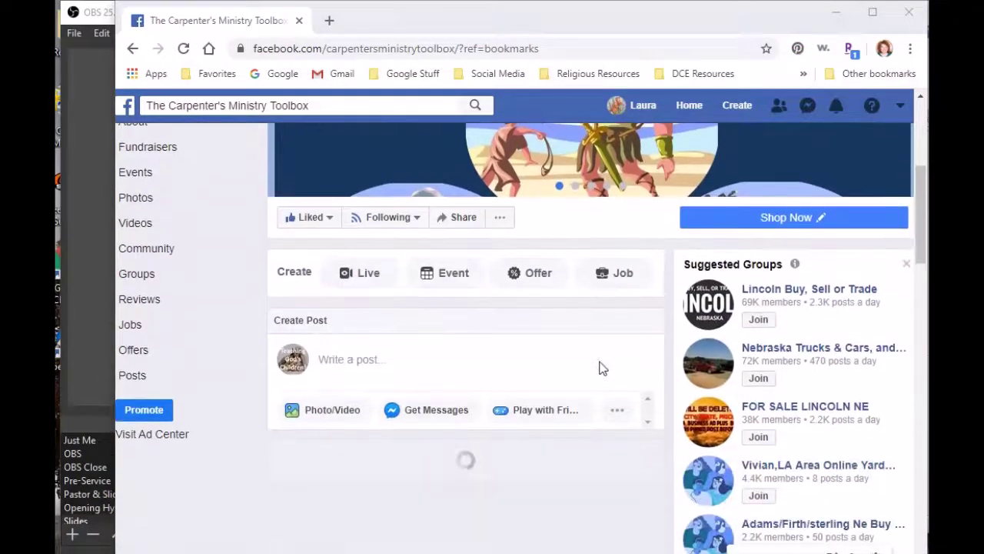
left_click(366, 284)
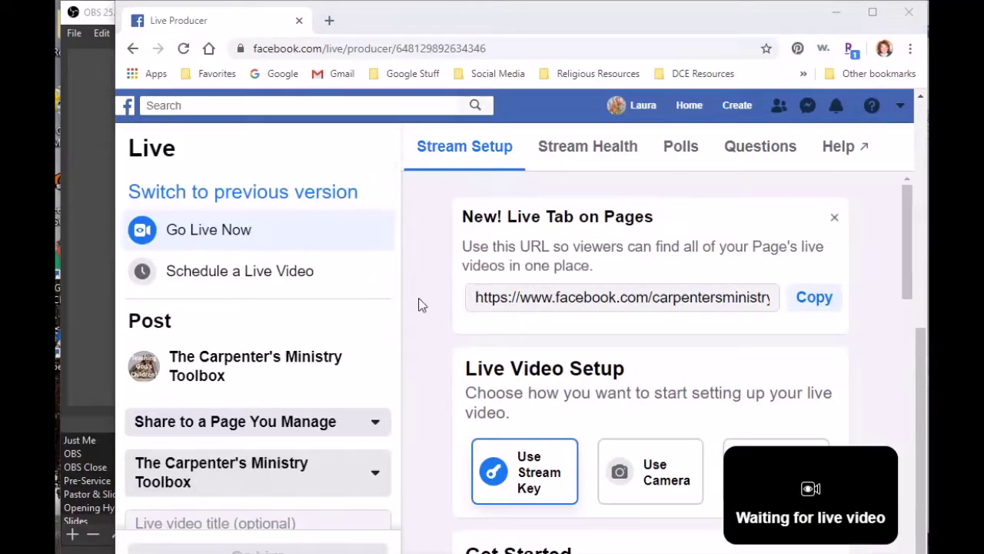
Choose Use Stream Key as the live video setup and copy the stream key from the Live API section
scroll(678, 368, "down", 1)
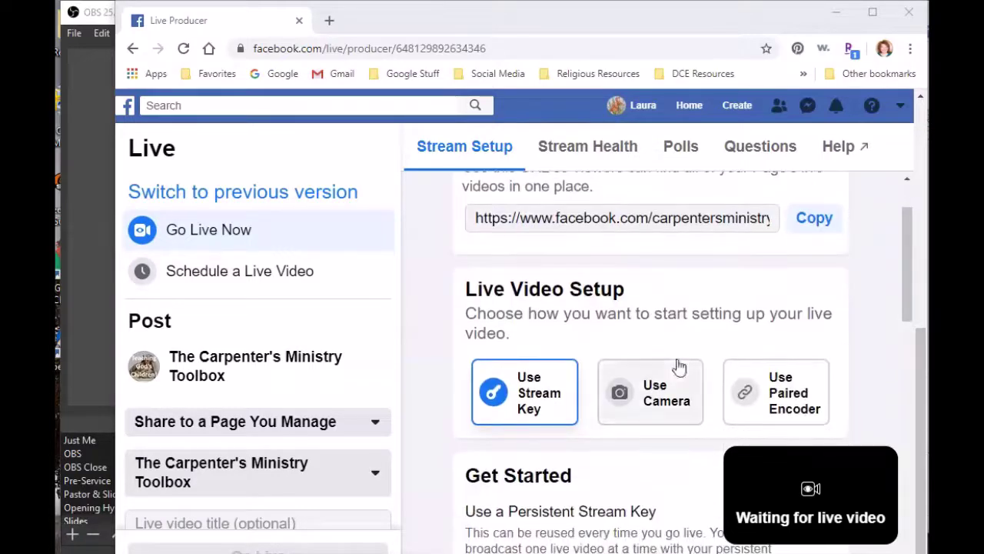
left_click(526, 396)
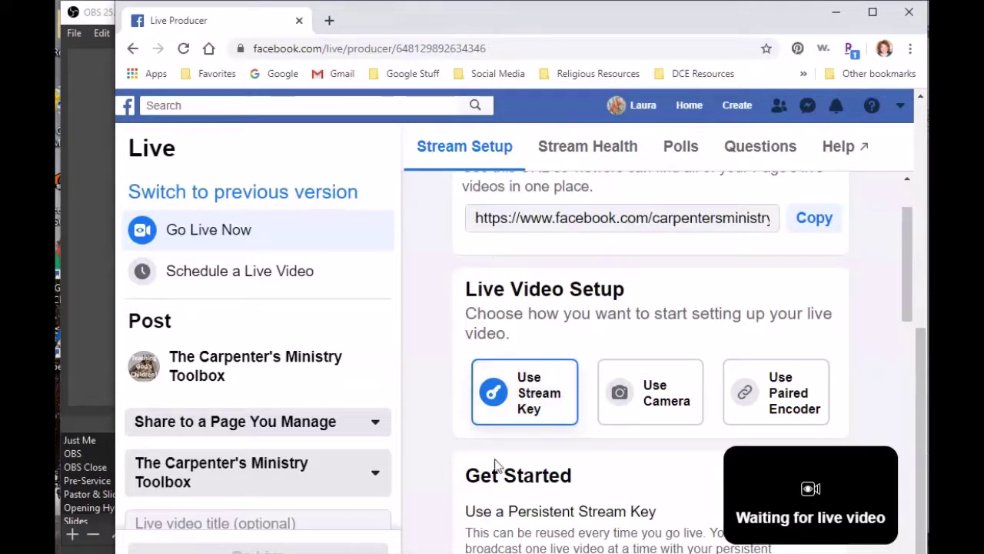
scroll(475, 454, "down", 6)
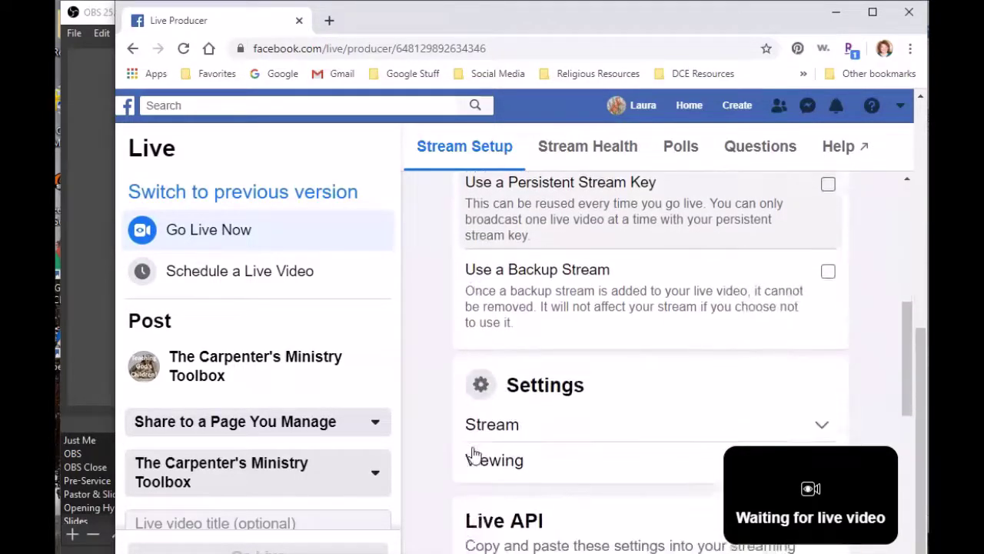
scroll(474, 453, "down", 5)
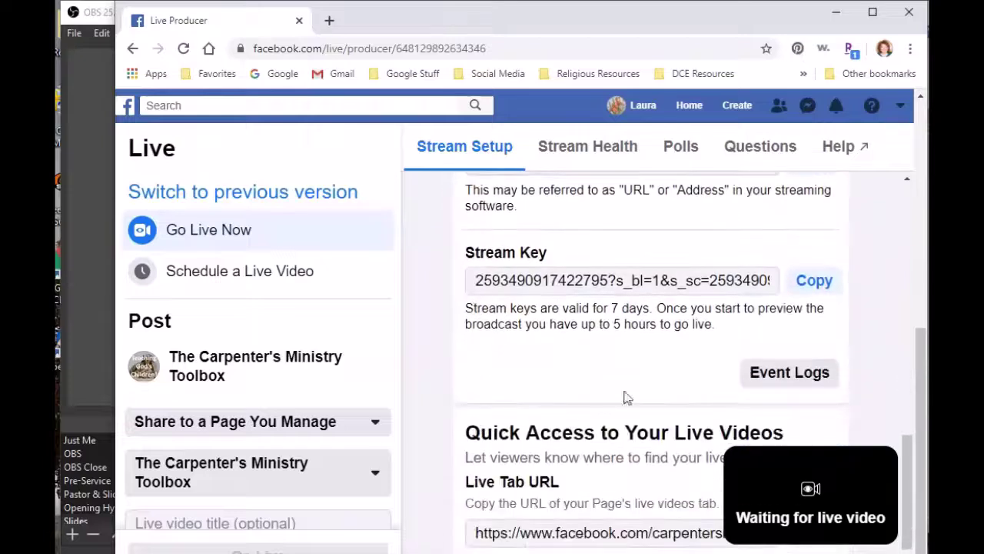
left_click(815, 284)
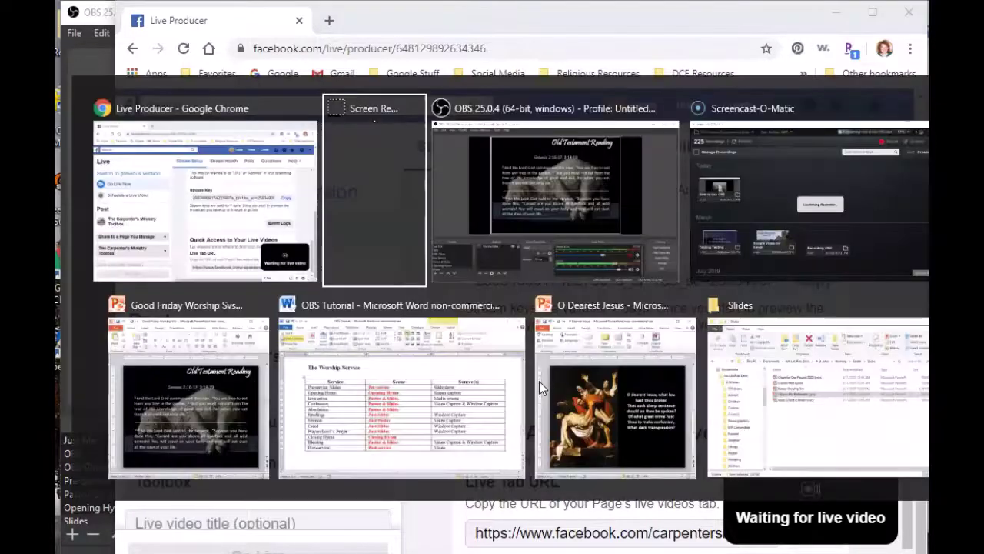
Switch to OBS and open the Stream settings for the Facebook Live service
key("alt+Tab")
key("alt+Tab")
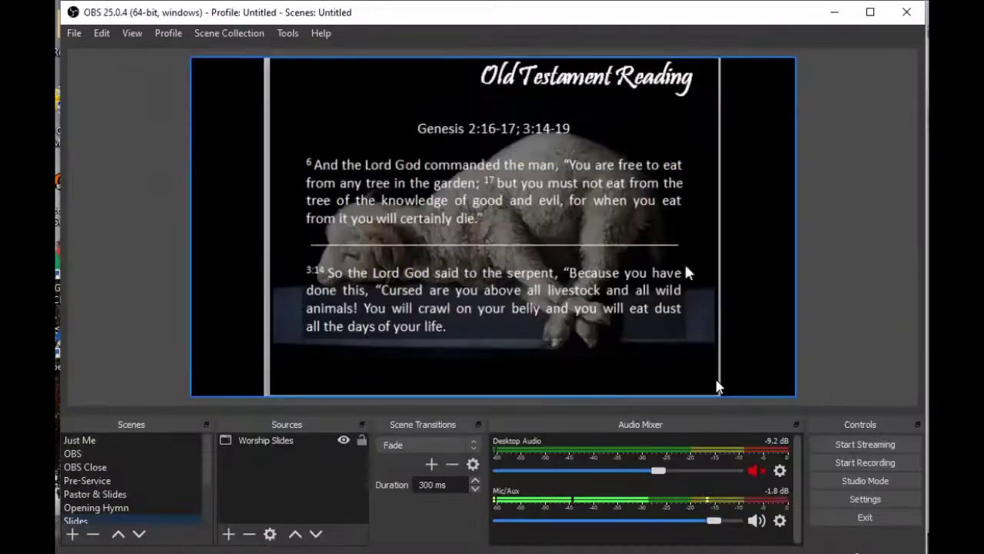
left_click(854, 501)
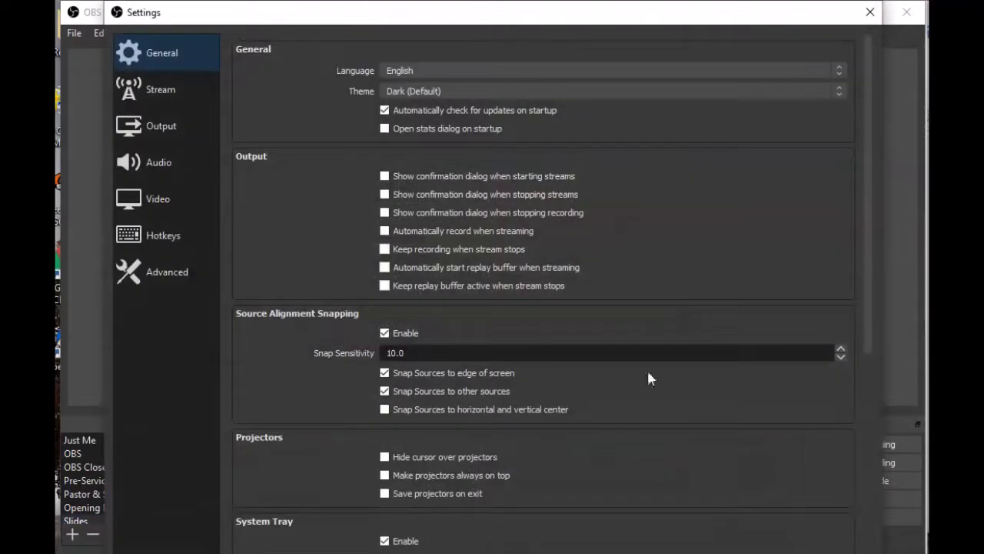
left_click(132, 92)
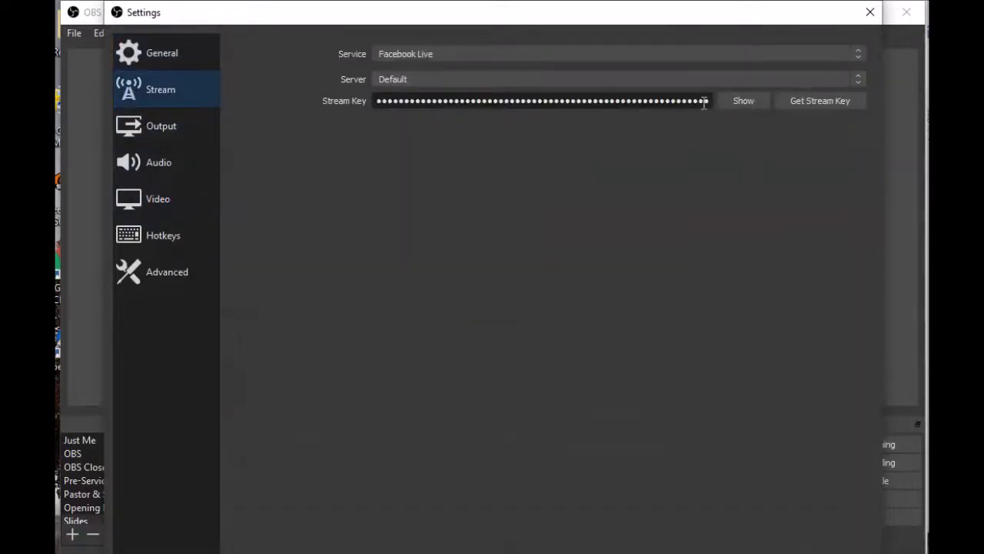
left_click(792, 101)
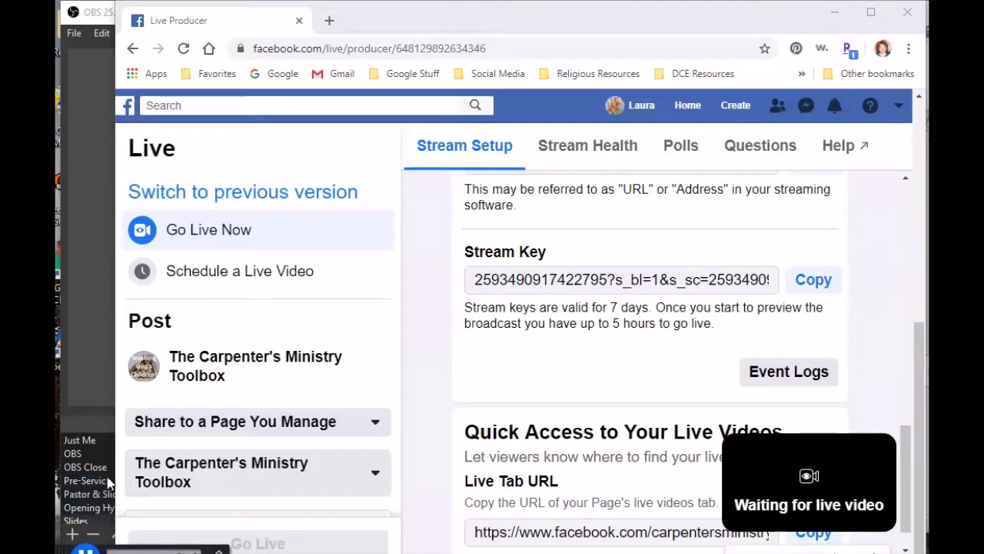
Switch back to OBS, make Pre-Service the active scene, and mute and unmute the Mic/Aux input
key("alt+Tab")
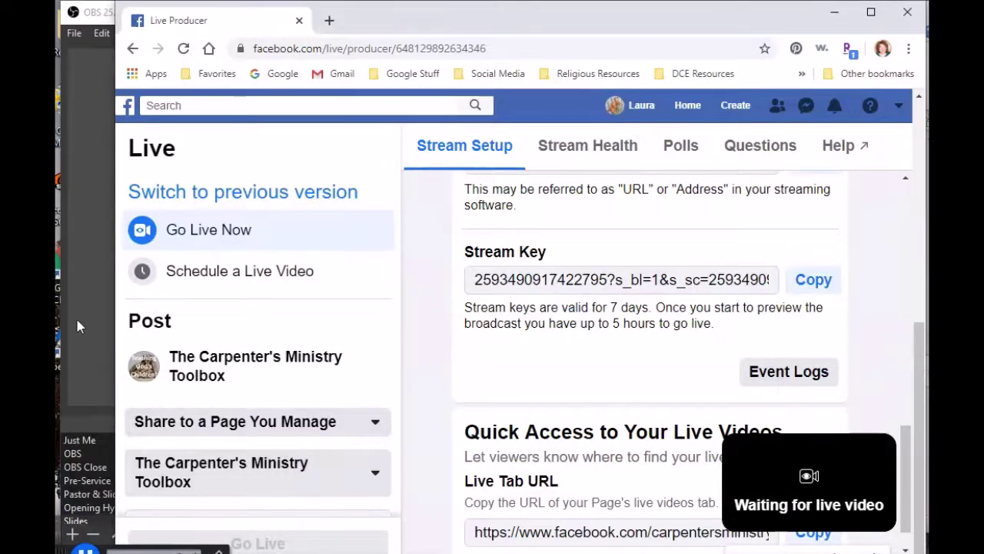
key("alt+Tab")
key("Tab")
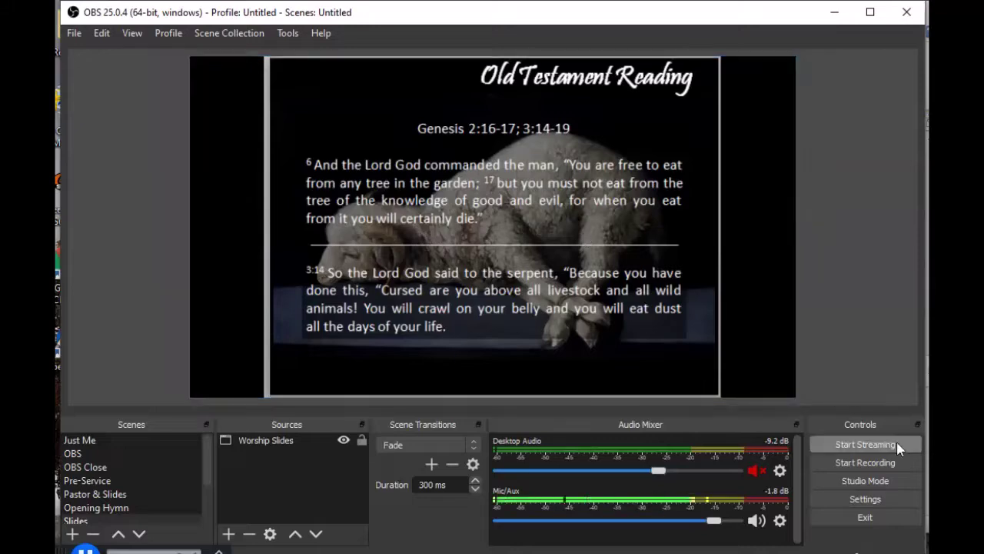
left_click(90, 482)
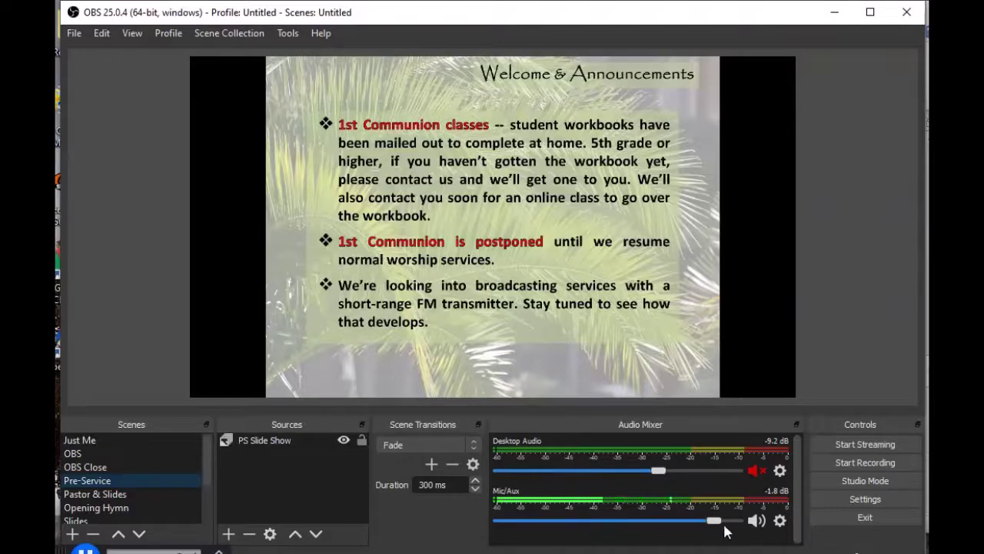
left_click(757, 521)
left_click(757, 521)
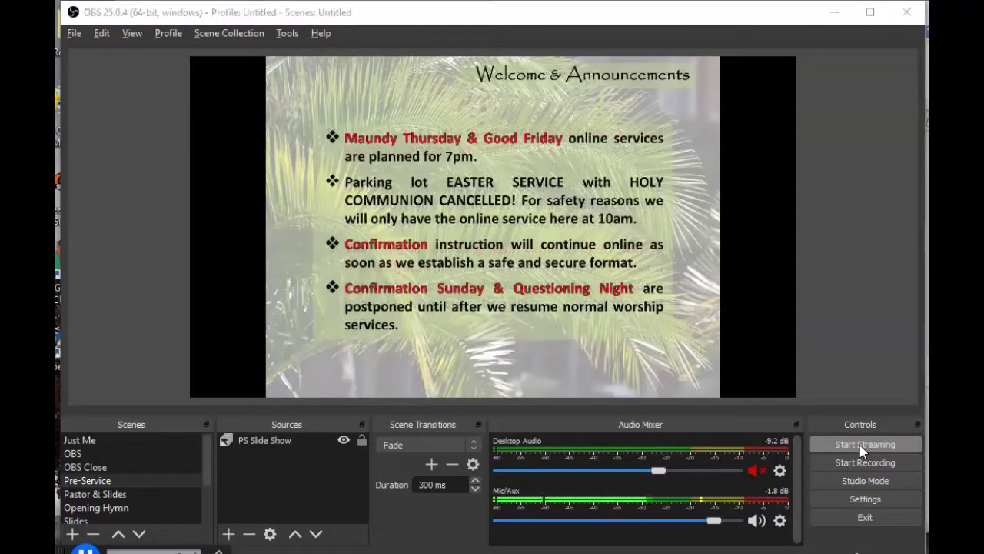
Switch to the Facebook Live Producer page to check the waiting live video, and return to OBS
key("alt+Tab")
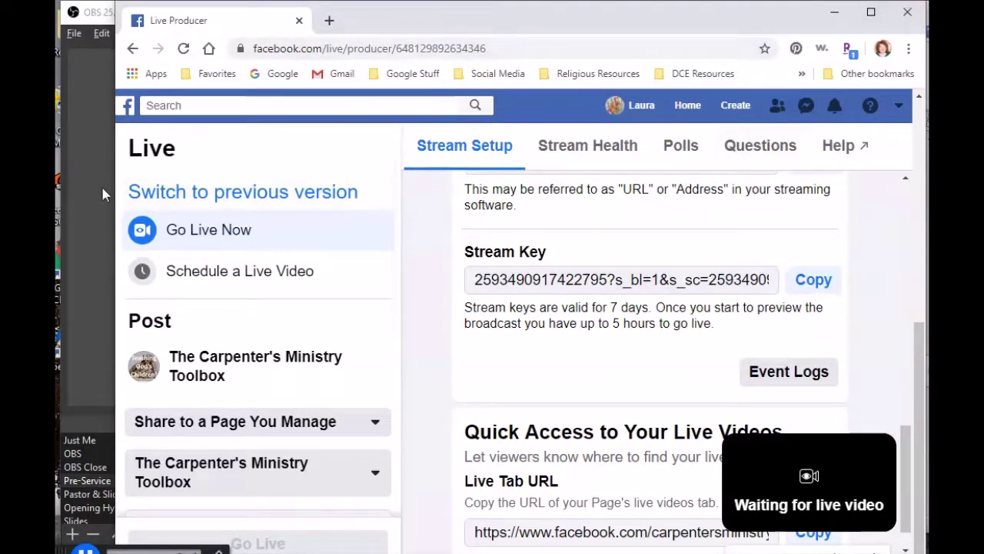
left_click(80, 198)
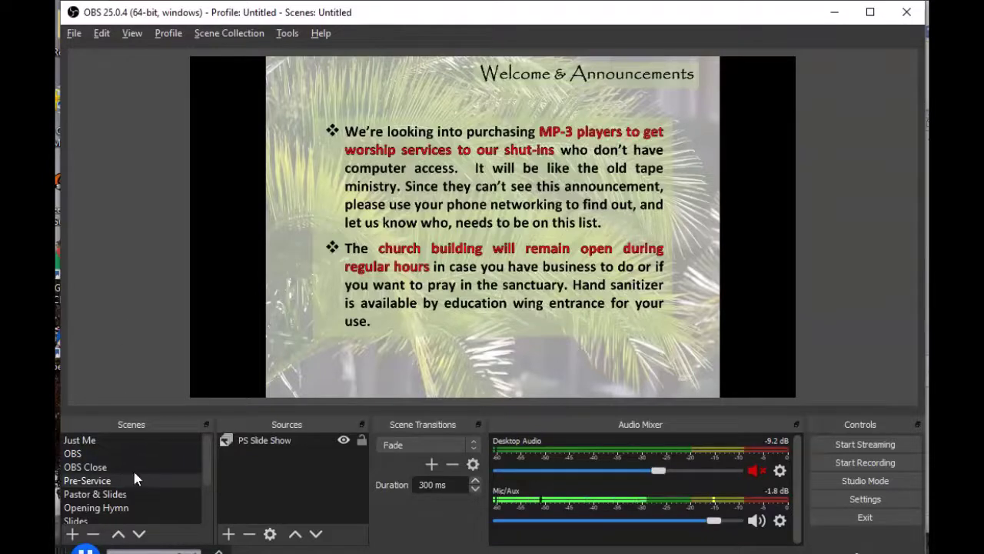
Make Pastor the active scene, followed by Pastor & Slides
scroll(140, 438, "down", 1)
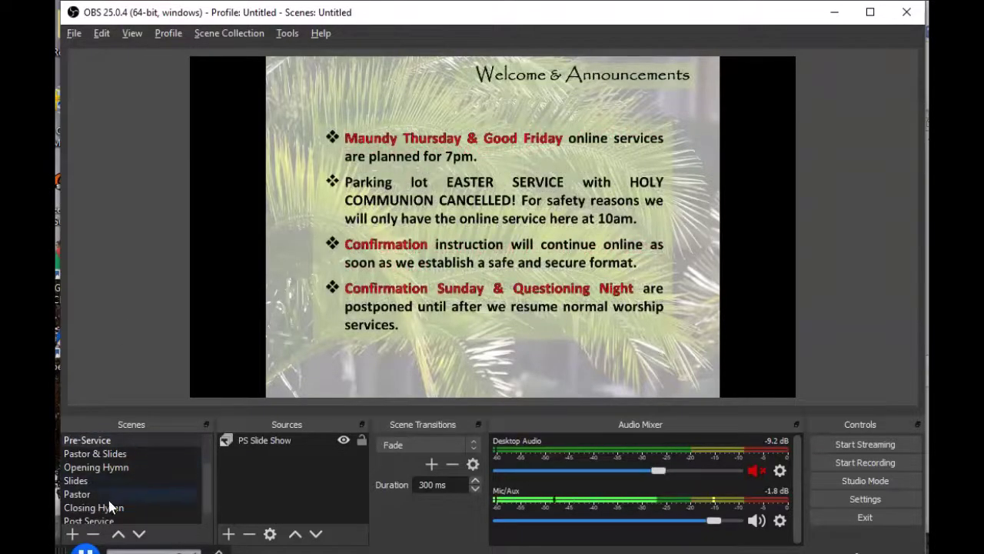
left_click(79, 495)
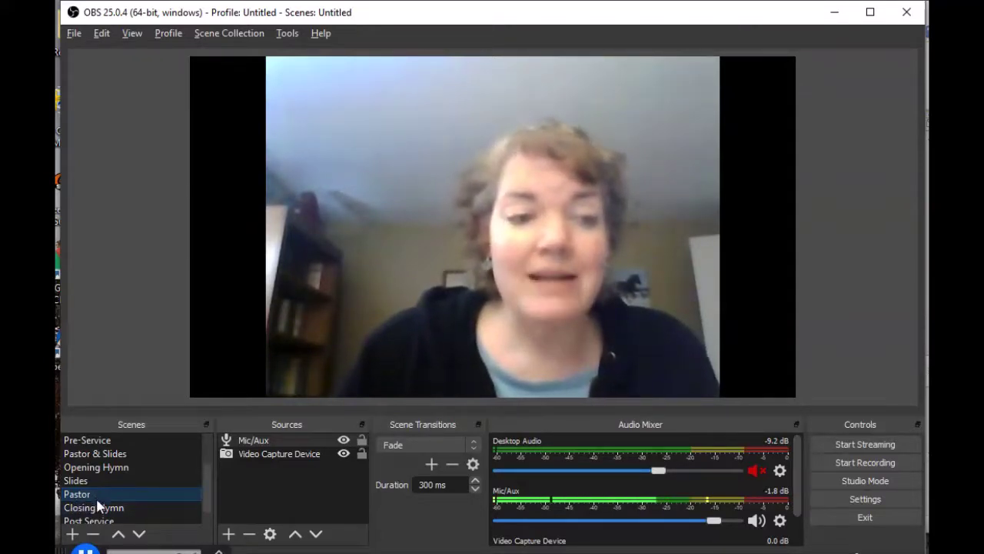
scroll(99, 496, "down", 1)
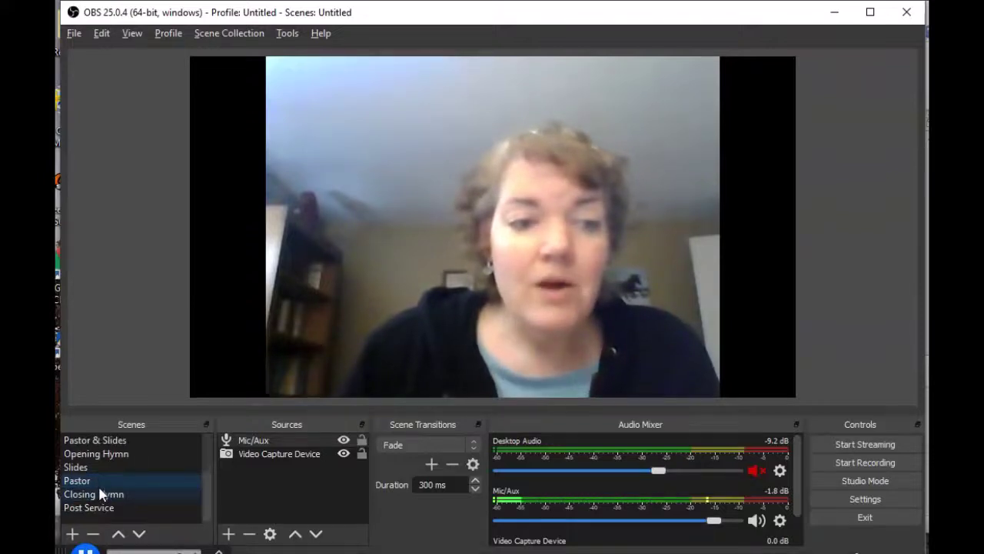
left_click(110, 441)
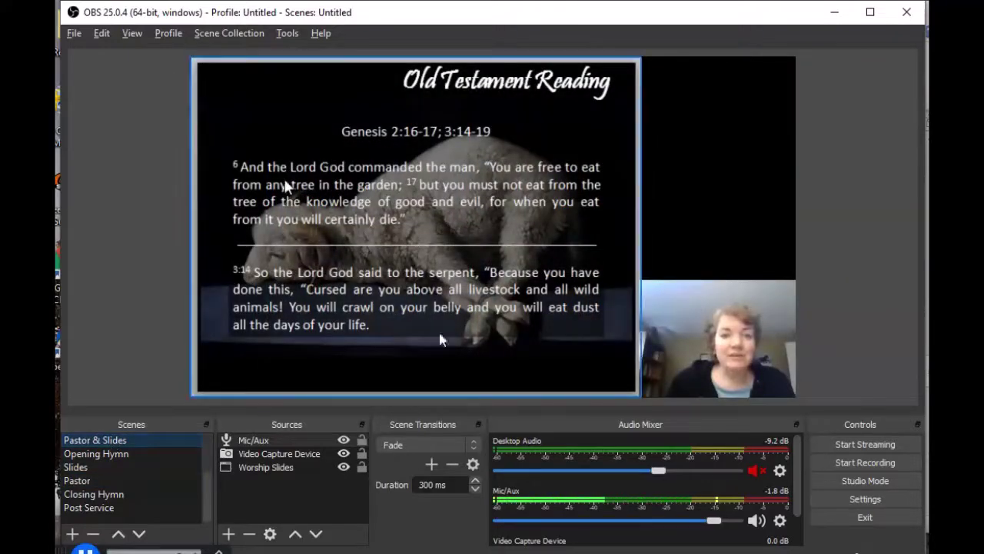
Switch to the Good Friday Worship Svs presentation in PowerPoint, show slide 2 (Opening Hymn), and move its window aside before returning to OBS
key("alt+Tab")
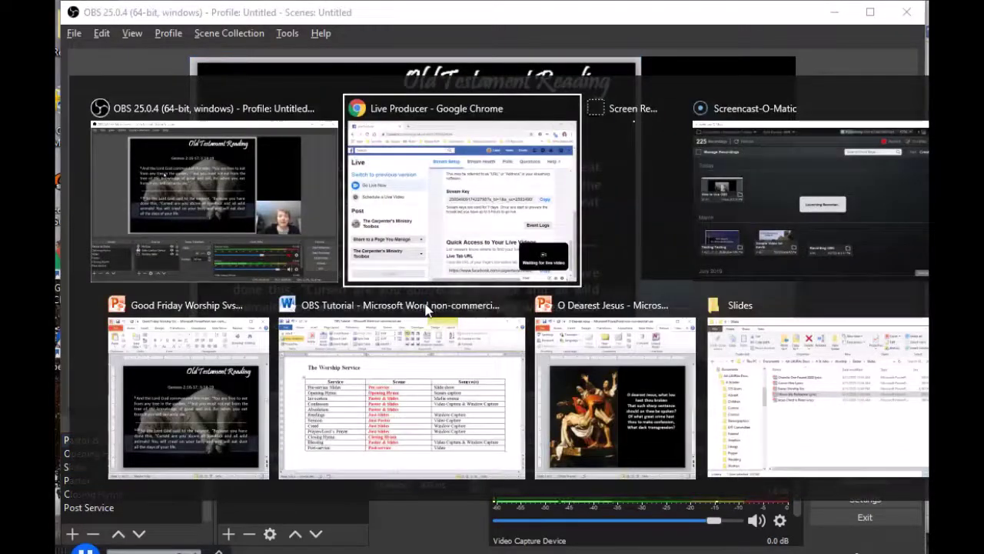
key("alt+Tab")
key("alt+Tab")
key("alt+Tab")
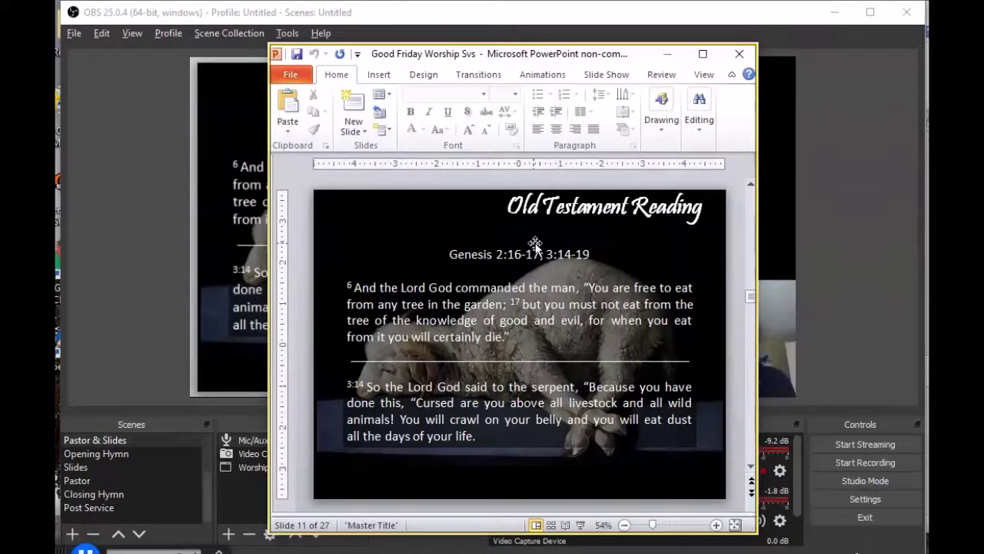
scroll(535, 243, "up", 1)
scroll(536, 250, "up", 5)
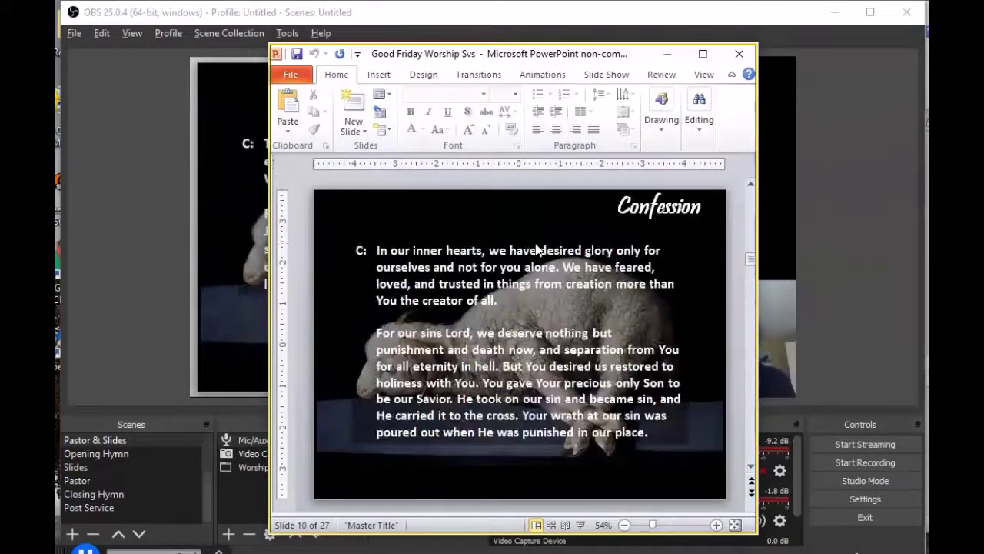
scroll(536, 249, "up", 9)
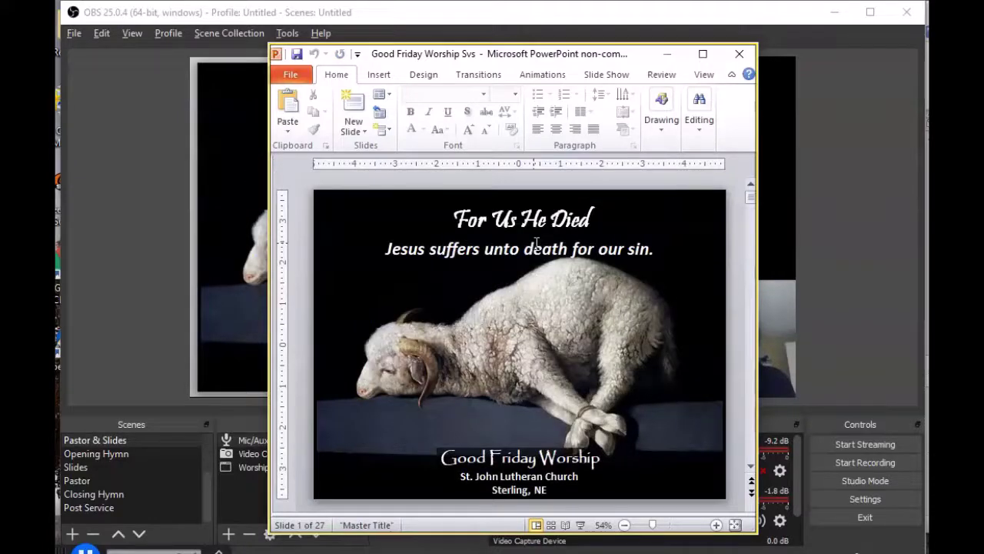
scroll(536, 244, "down", 1)
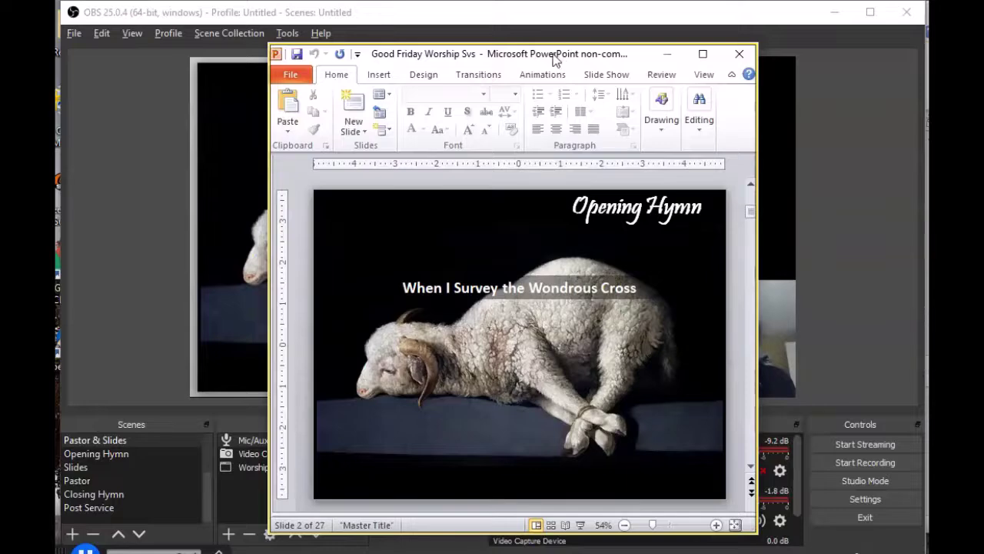
left_click_drag(555, 60, 876, 57)
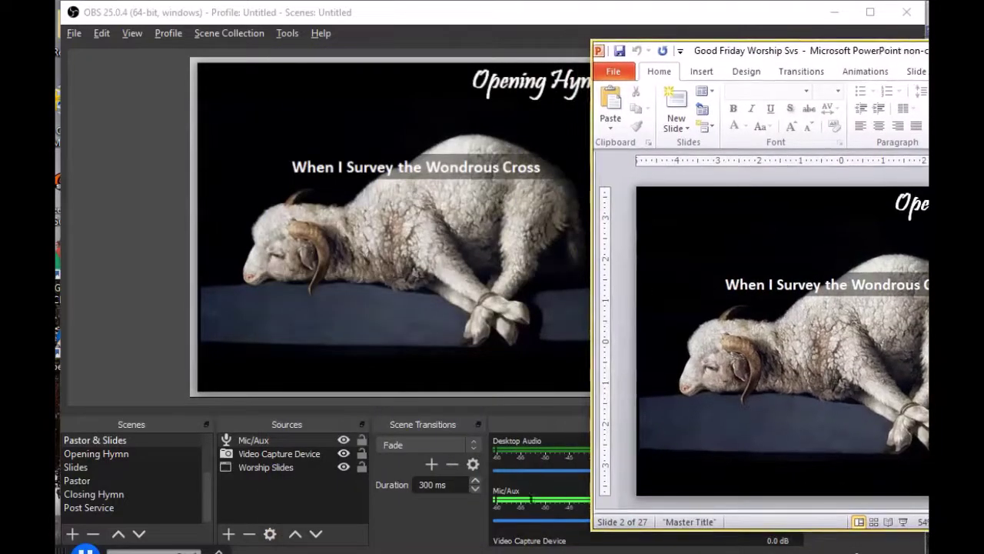
left_click(692, 12)
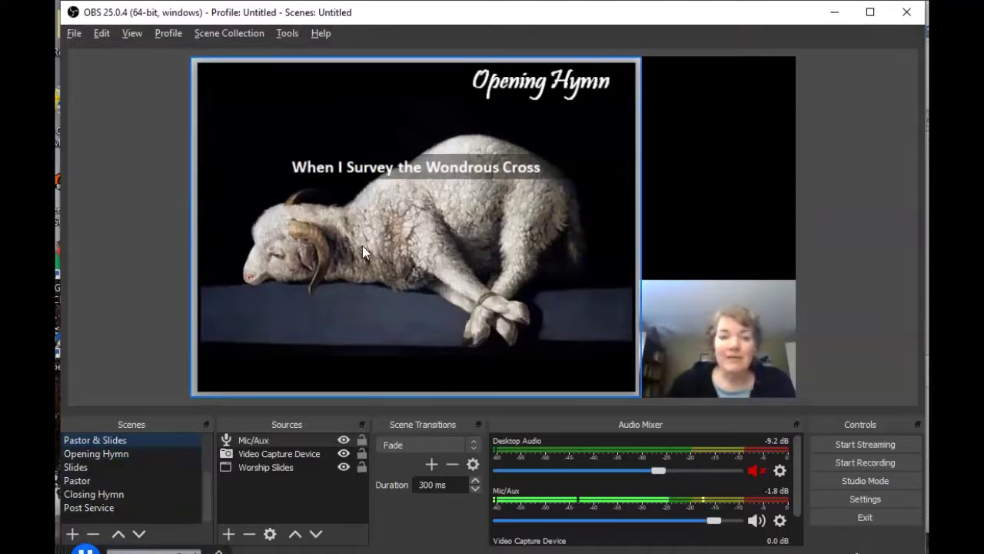
Make Opening Hymn the active scene and turn on Studio Mode
left_click(92, 456)
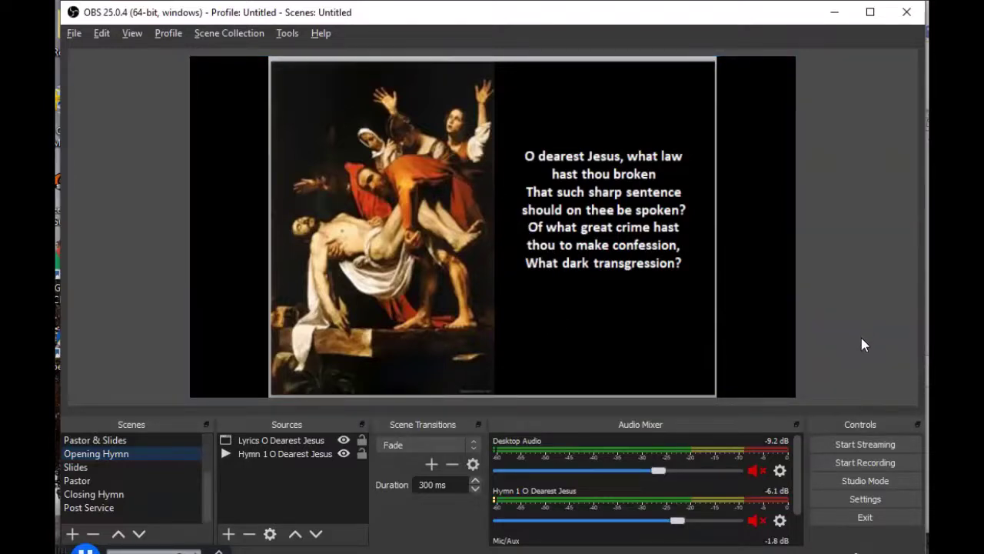
left_click(869, 483)
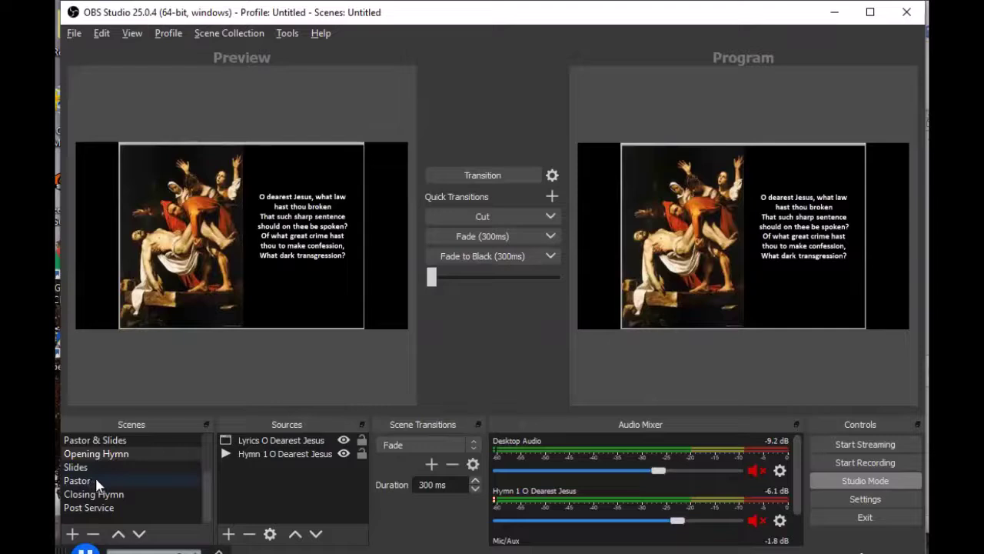
Load Pastor & Slides and the Slides scene into the preview, and advance the PowerPoint presentation to the Invocation slide
left_click(92, 444)
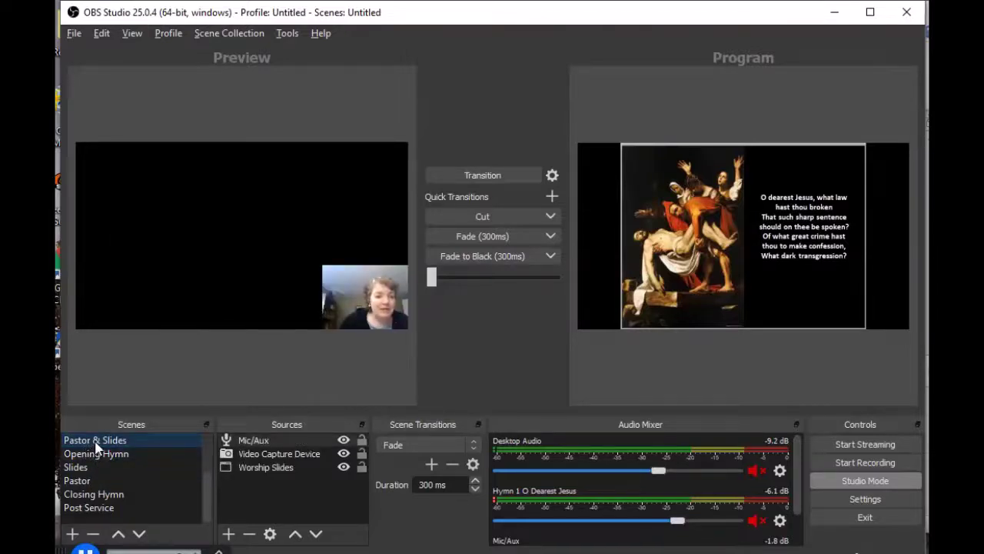
left_click(84, 468)
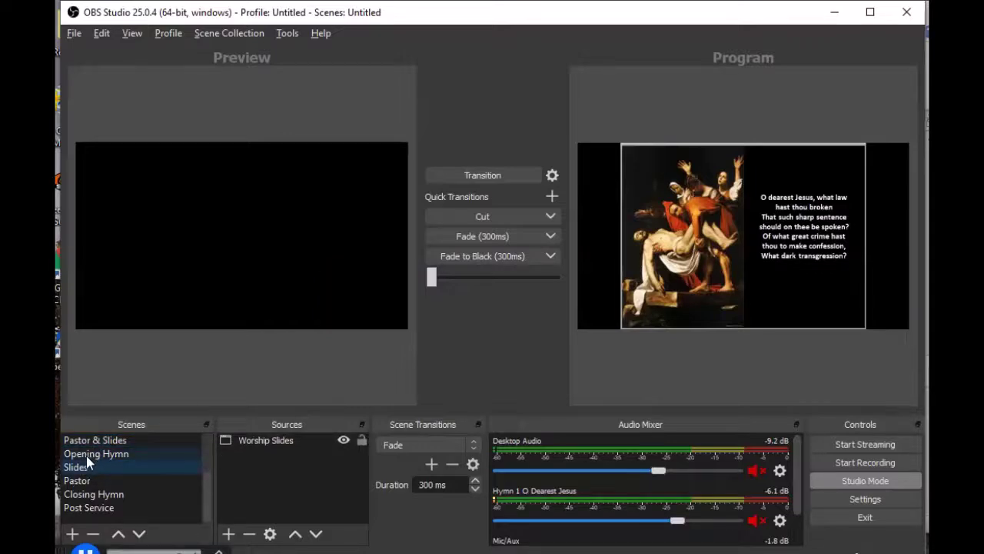
left_click(86, 456)
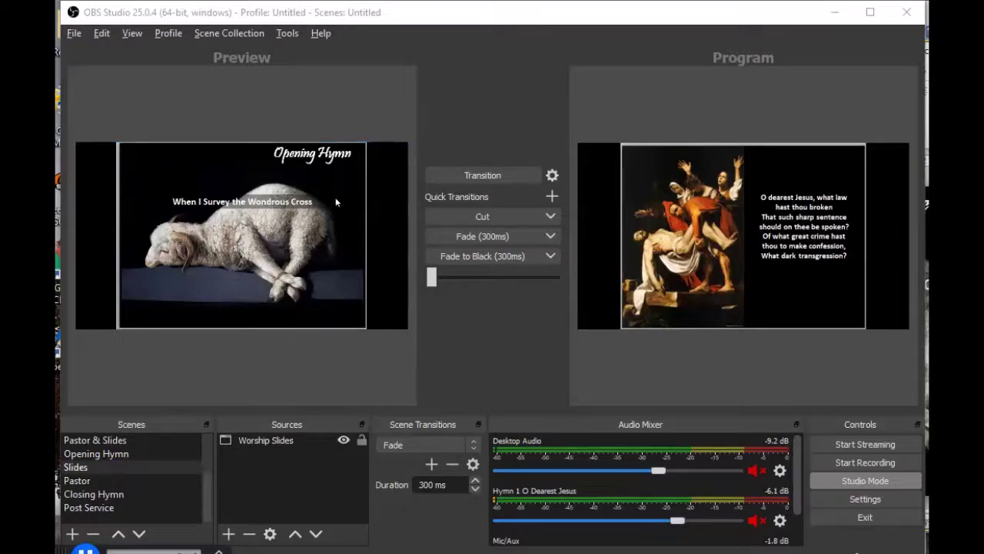
key("alt+Tab")
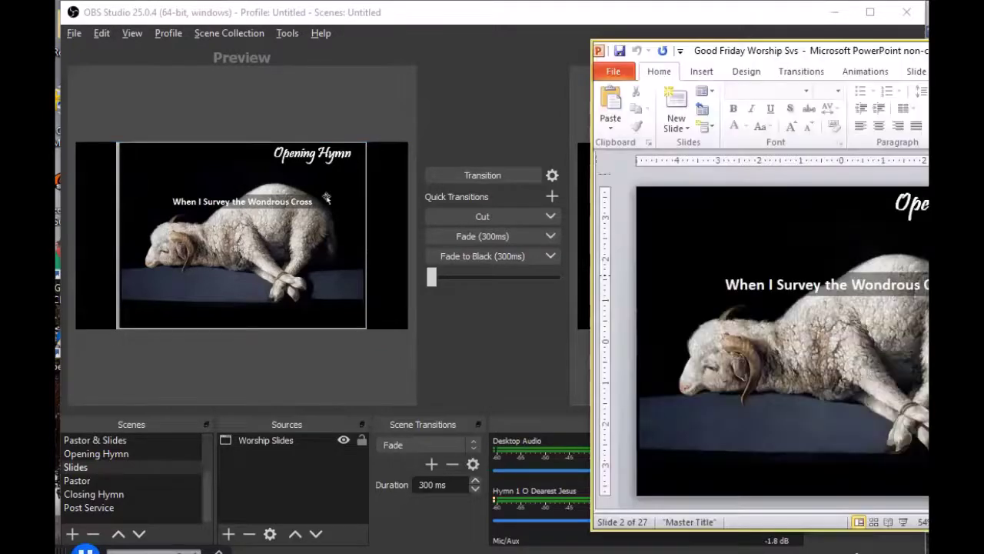
key("Page_Down")
left_click(515, 117)
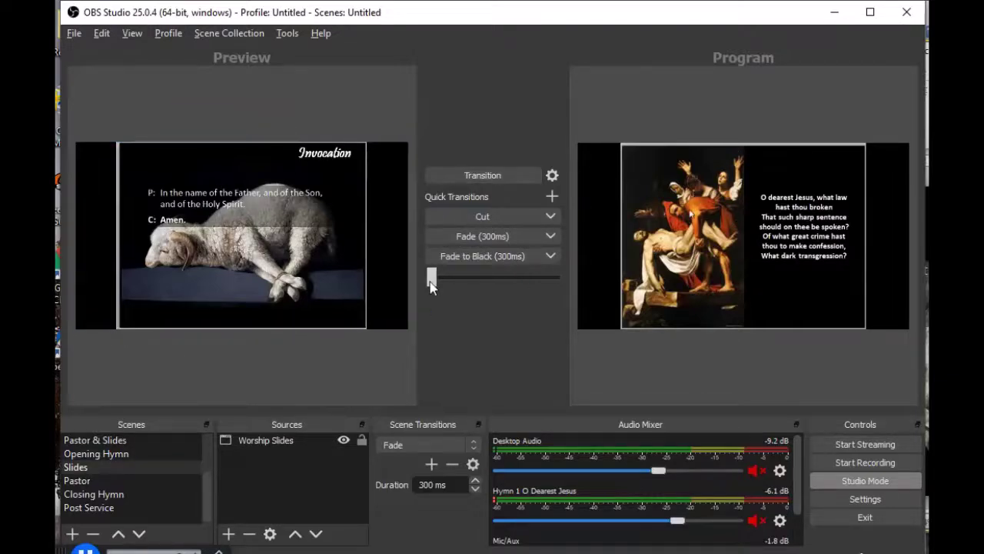
Transition the previewed Slides scene to the program output and turn off Studio Mode
mouse_move(431, 278)
left_mouse_down()
mouse_move(578, 283)
mouse_move(417, 290)
left_mouse_up()
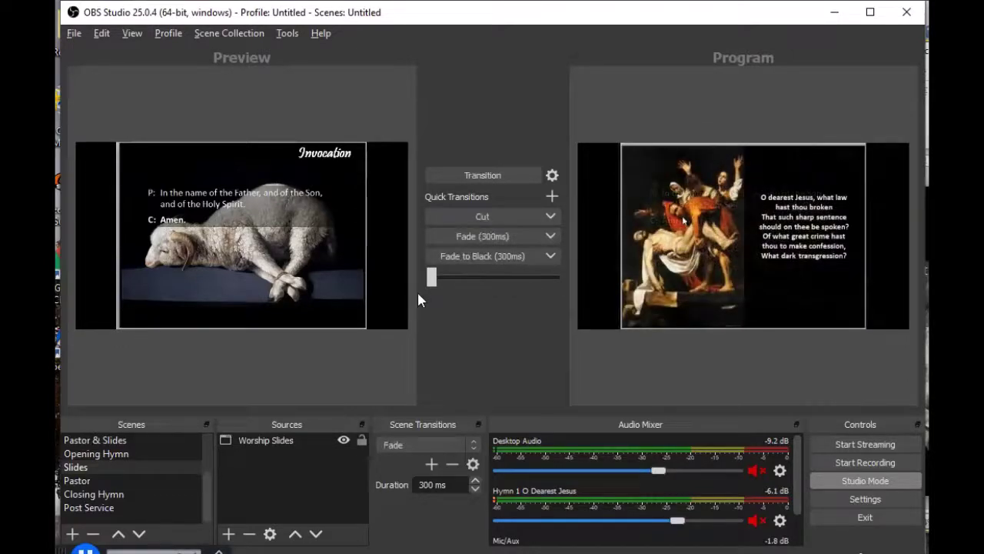
left_click(482, 177)
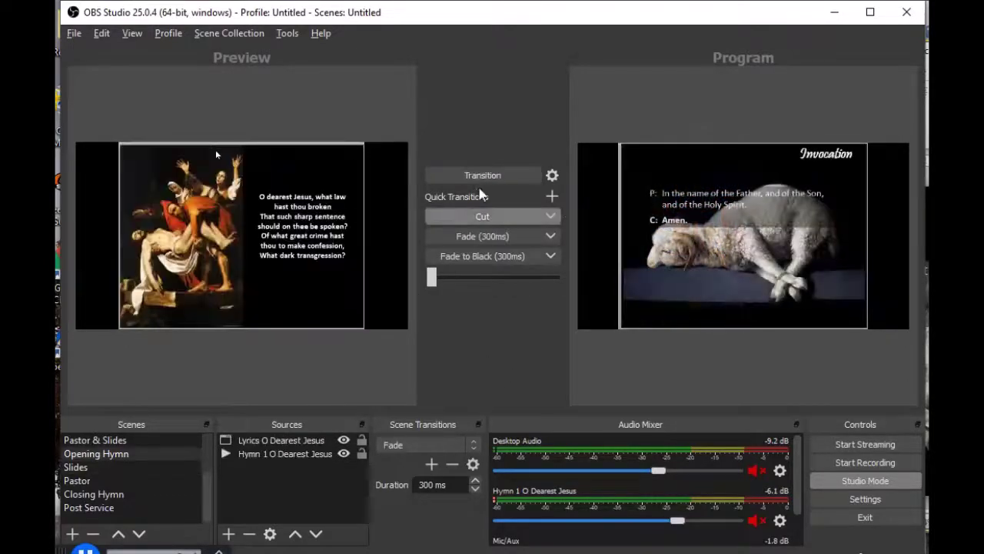
left_click(865, 480)
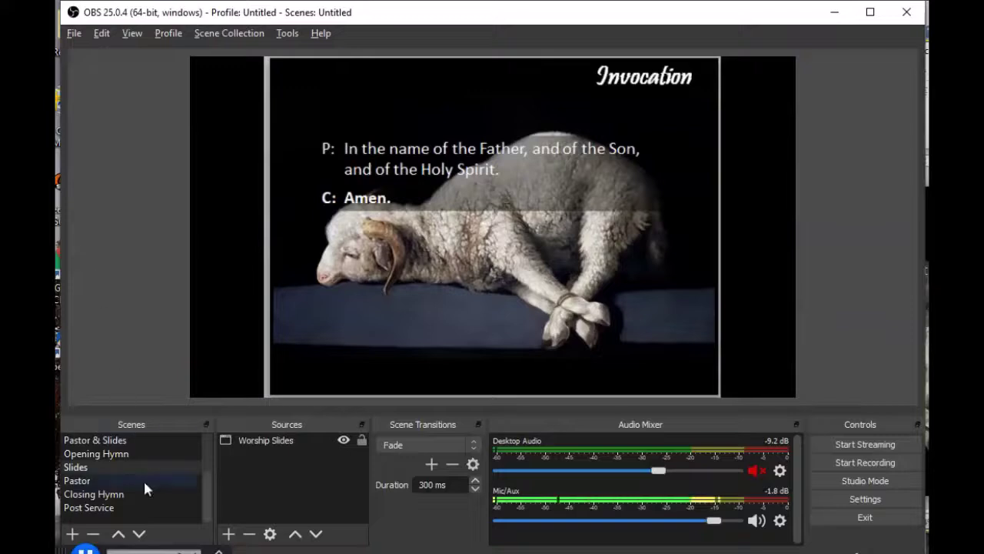
Run through the service scenes by activating Pastor & Slides, Slides and Pastor in turn
left_click(107, 441)
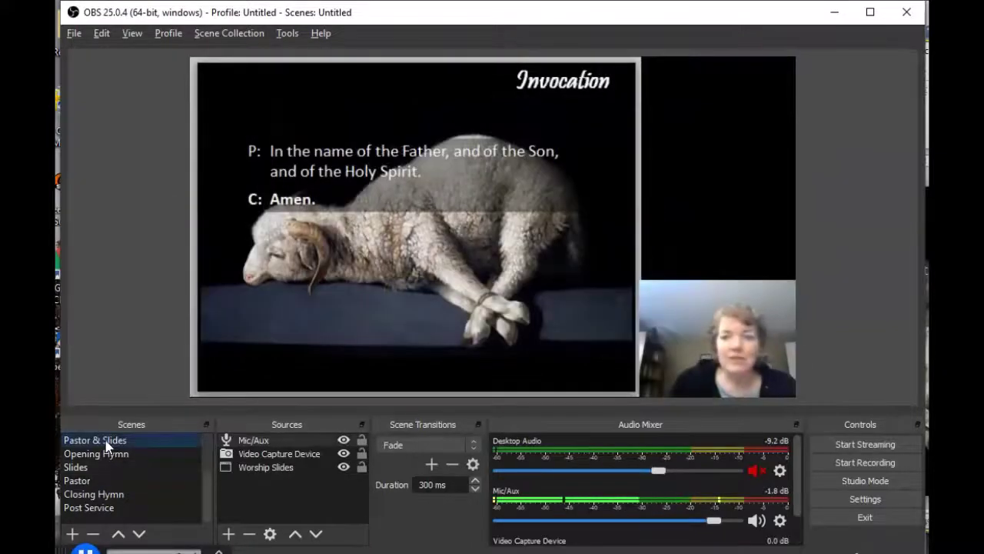
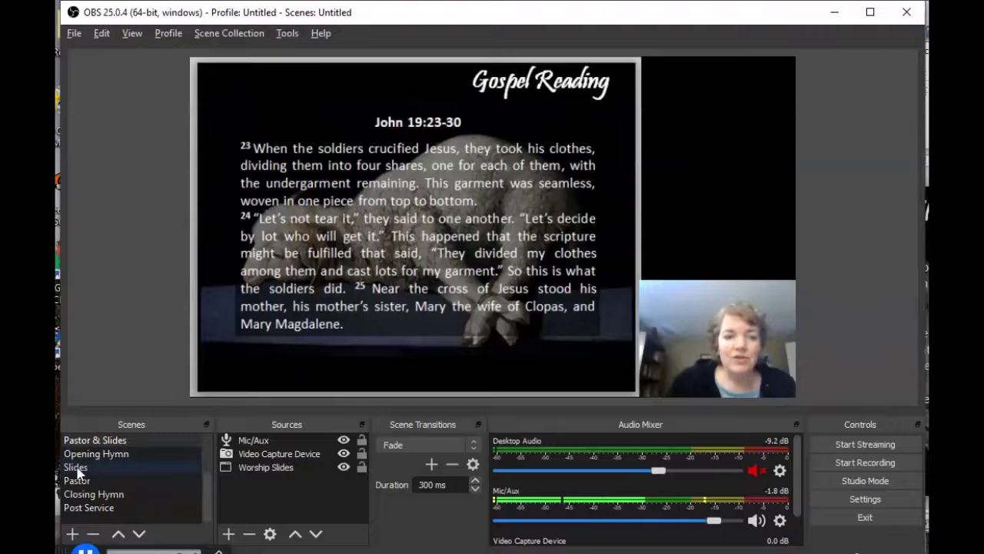
left_click(77, 468)
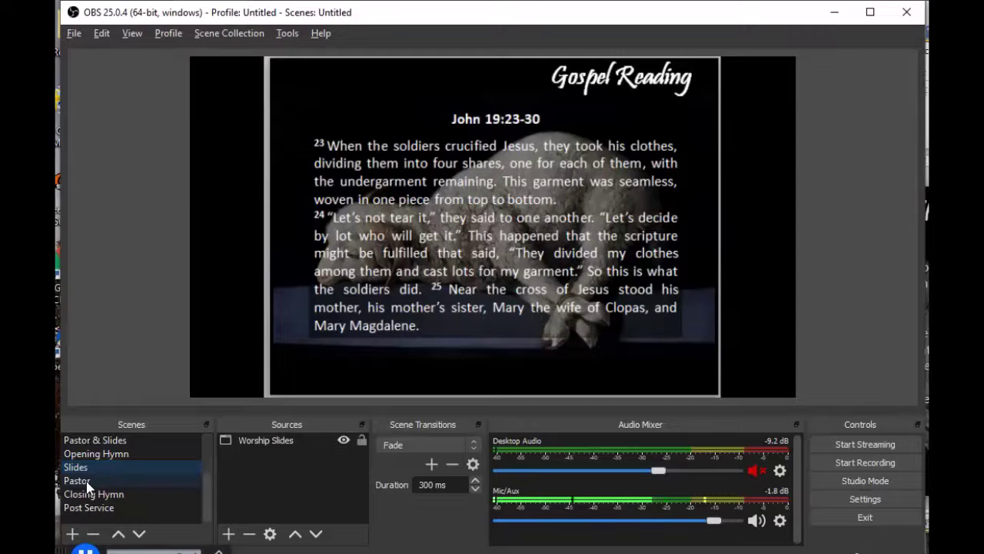
left_click(77, 481)
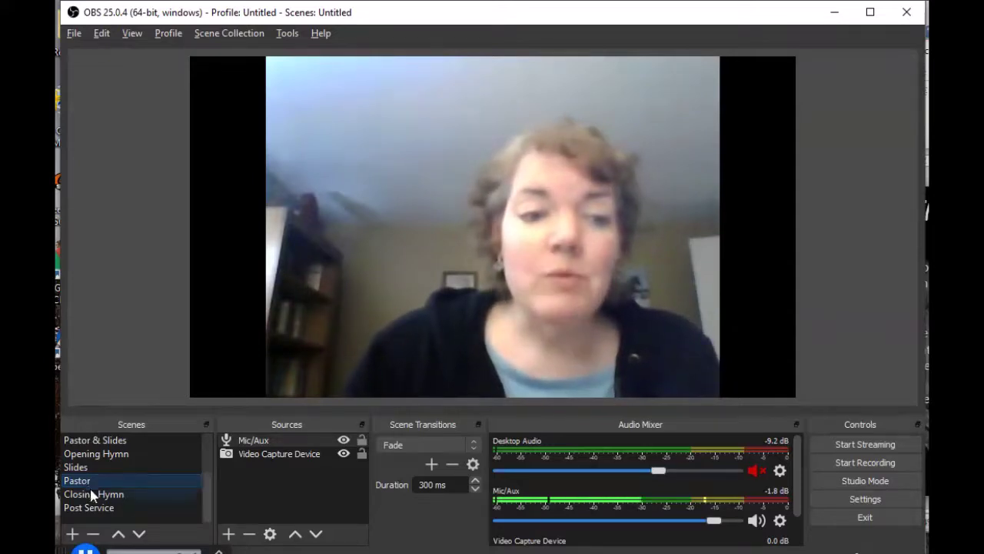
Make Closing Hymn the active scene and set the Above All source's audio monitoring to Monitor and Output
left_click(90, 500)
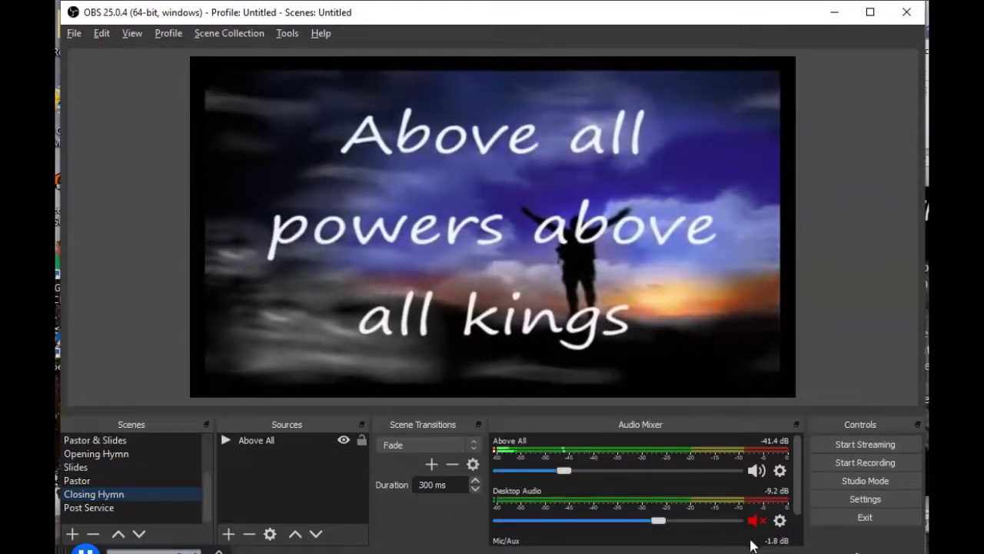
left_click(779, 471)
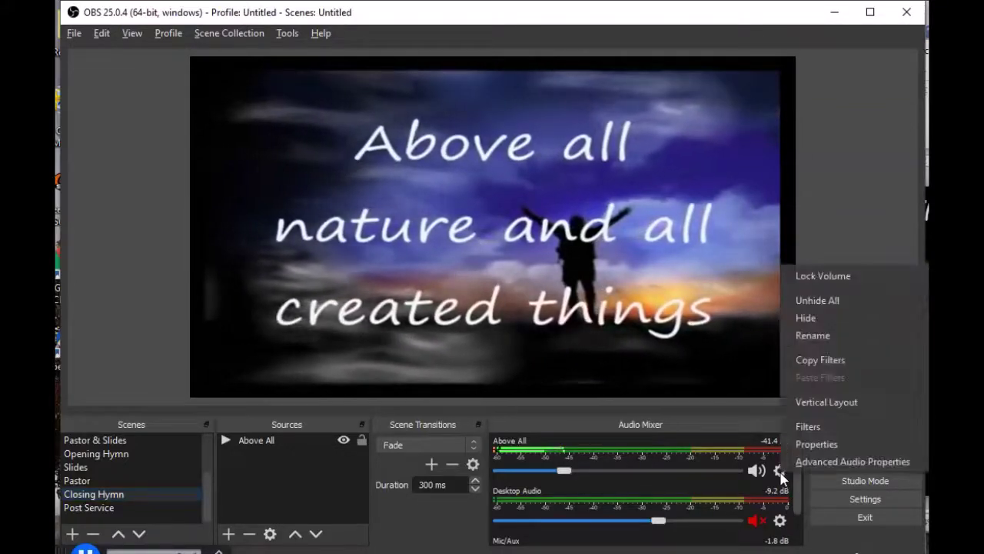
left_click(824, 462)
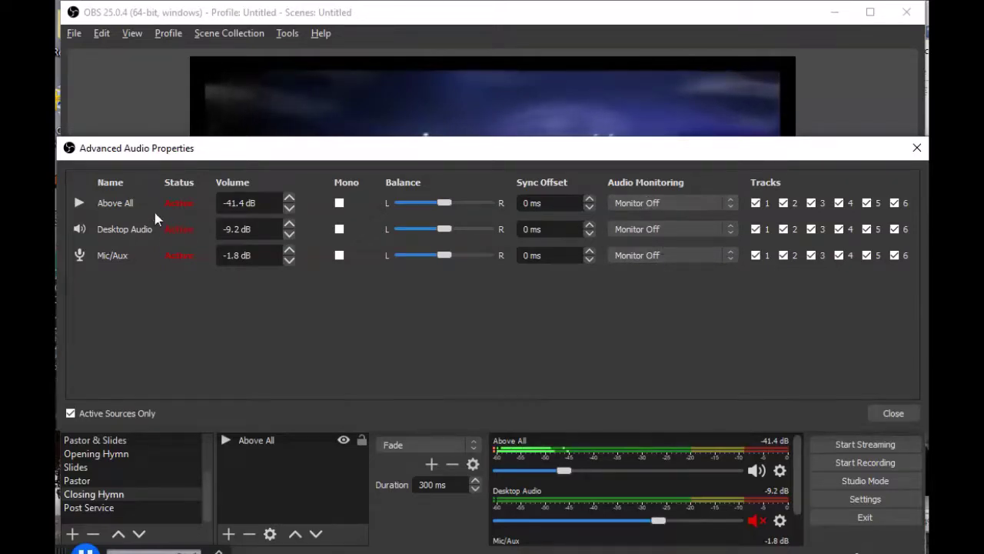
left_click(729, 201)
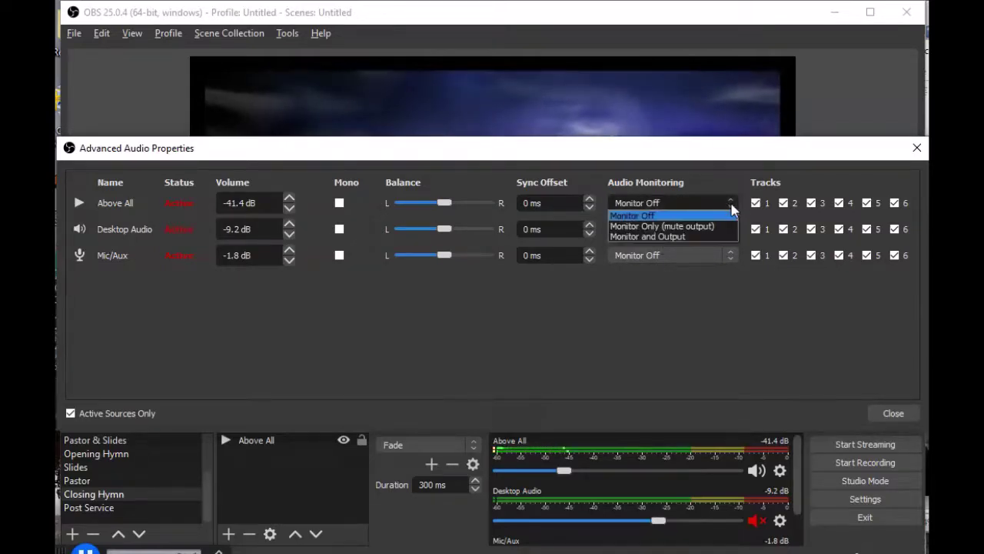
left_click(696, 236)
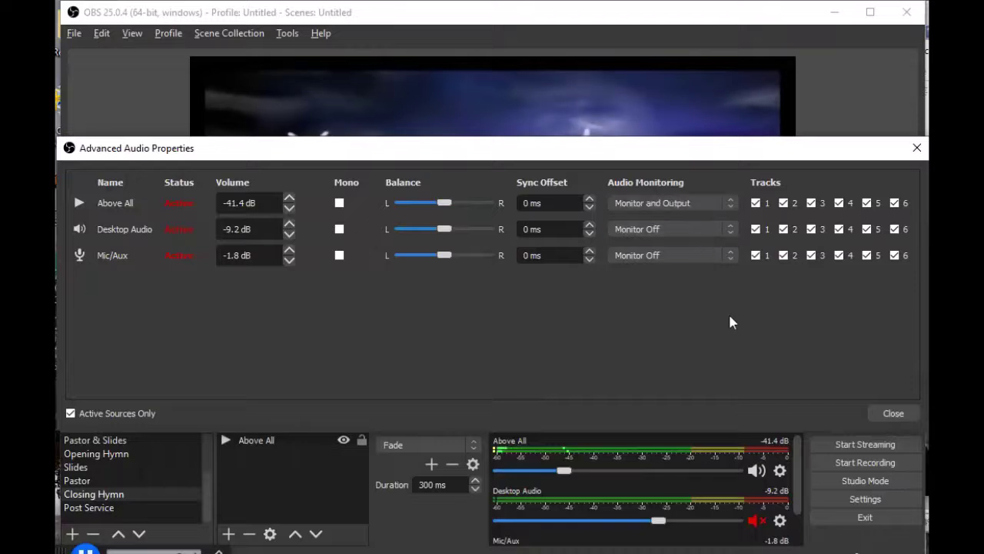
left_click(892, 414)
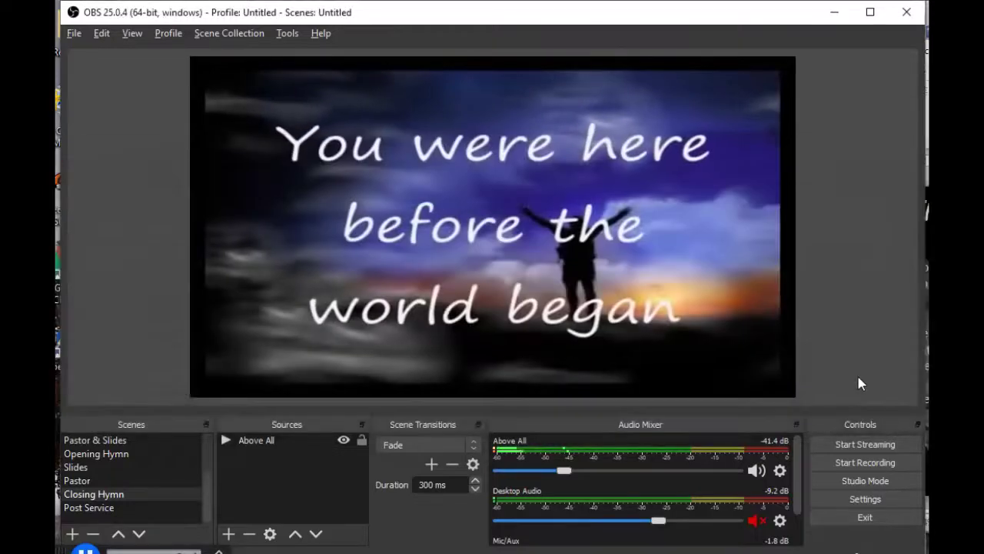
Mute the Above All audio and make Post Service the active scene
left_click(757, 471)
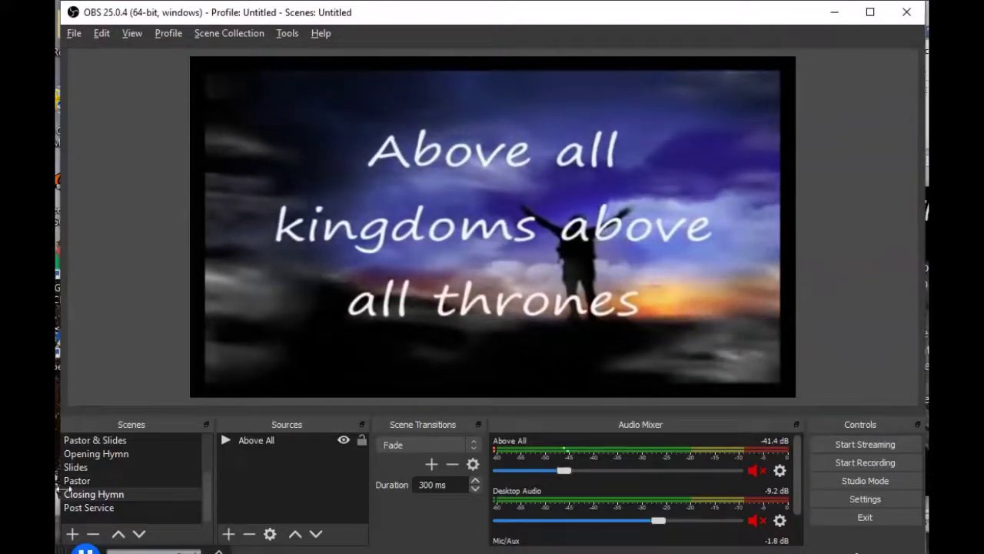
left_click(94, 509)
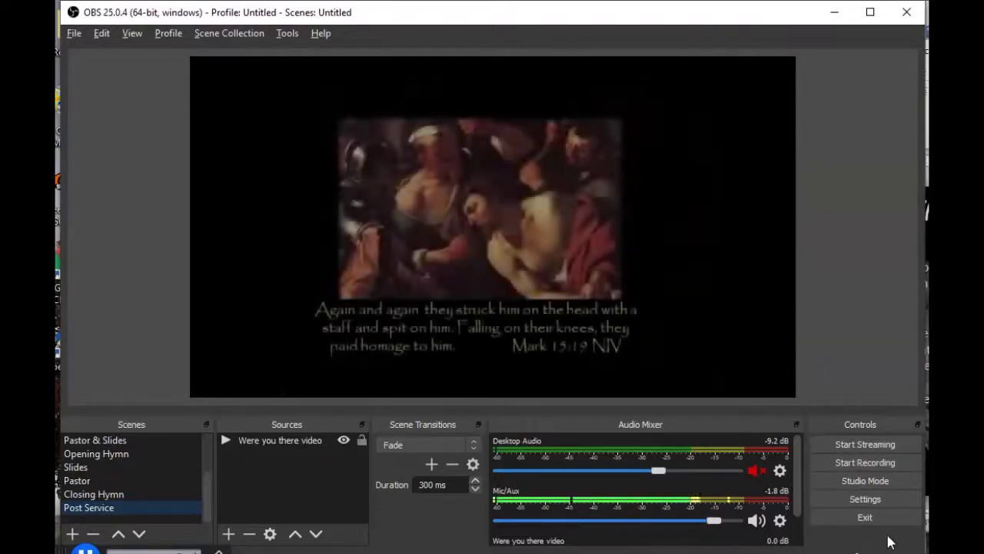
Switch to Facebook in Chrome, leave Live Producer and open the Saint John Lutheran Church Sterling page
key("alt+Tab")
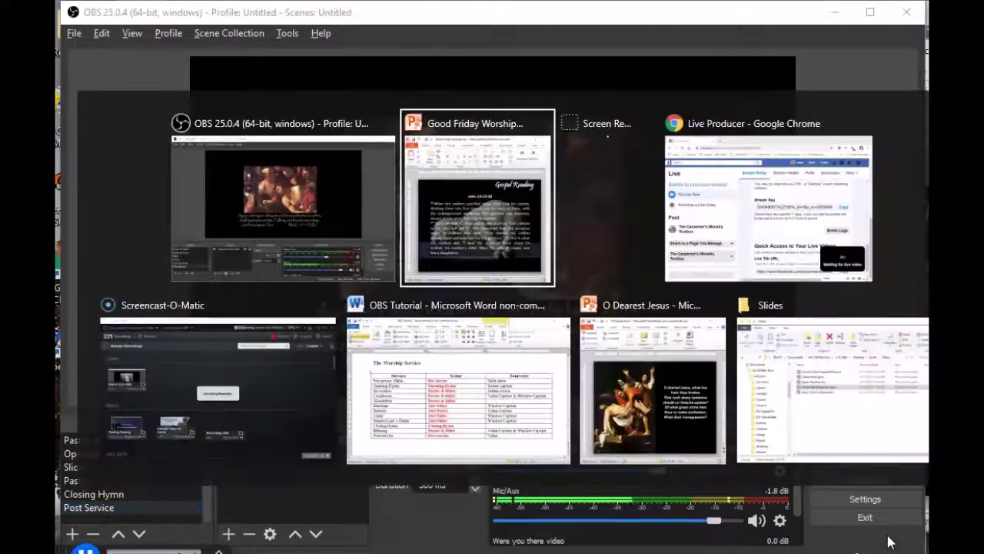
key("alt+Tab")
key("alt+Tab")
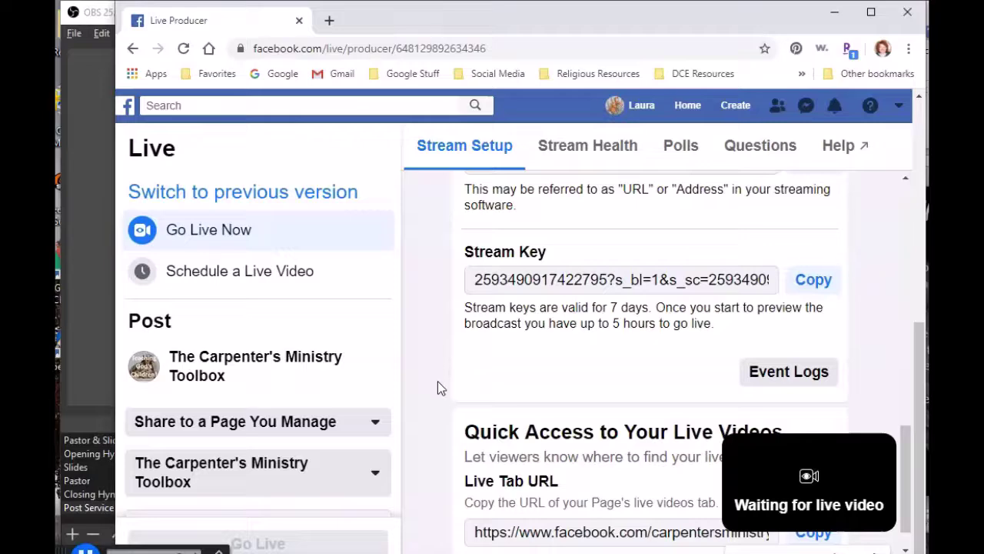
scroll(438, 369, "up", 2)
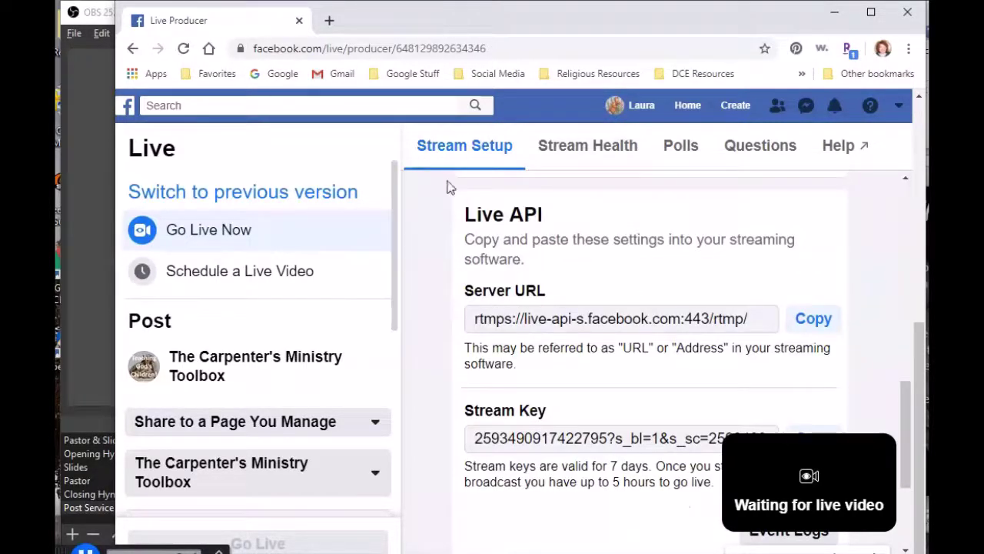
left_click(689, 109)
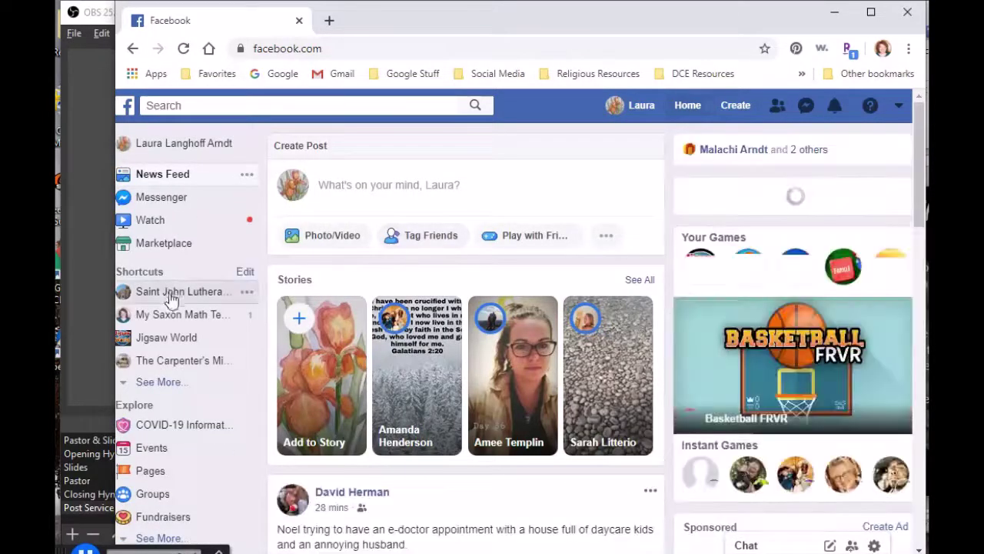
left_click(167, 295)
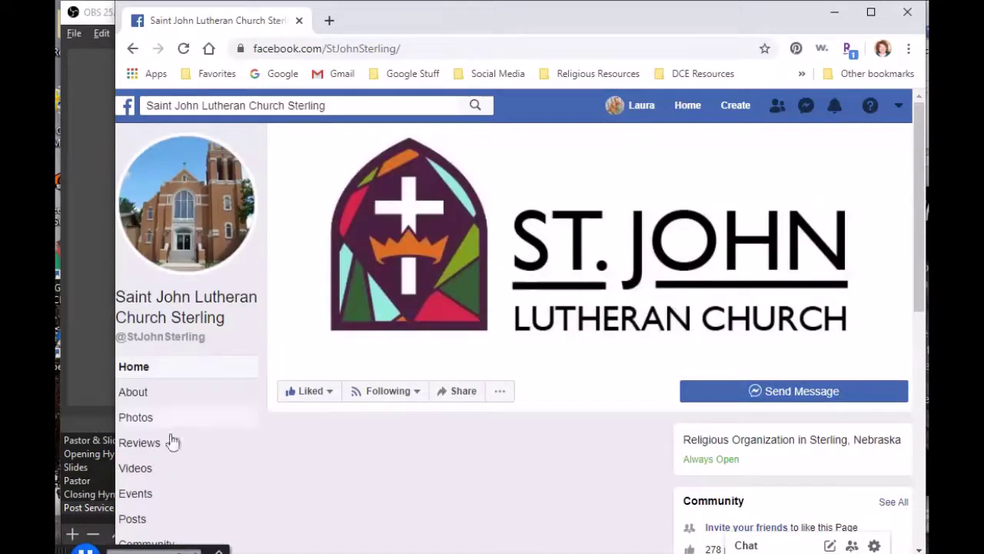
Browse the church page's videos and open the Easter Service 2020 recording
left_click(136, 469)
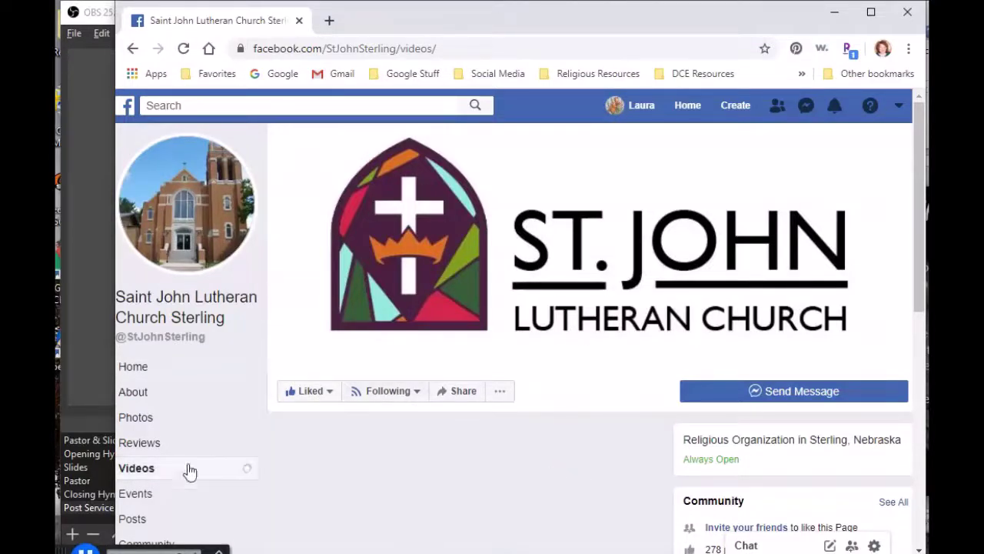
left_click(136, 472)
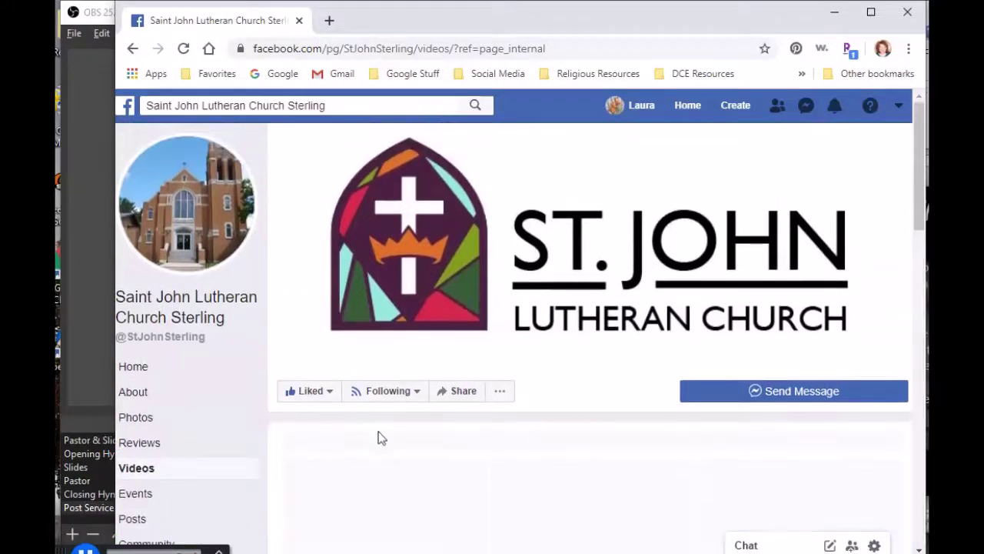
scroll(411, 461, "down", 4)
scroll(378, 433, "up", 3)
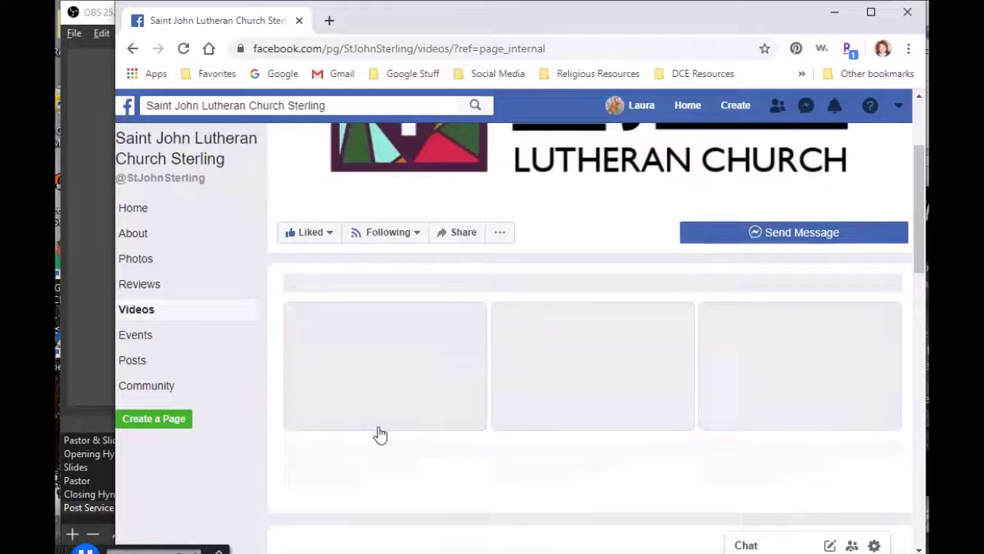
scroll(378, 433, "down", 1)
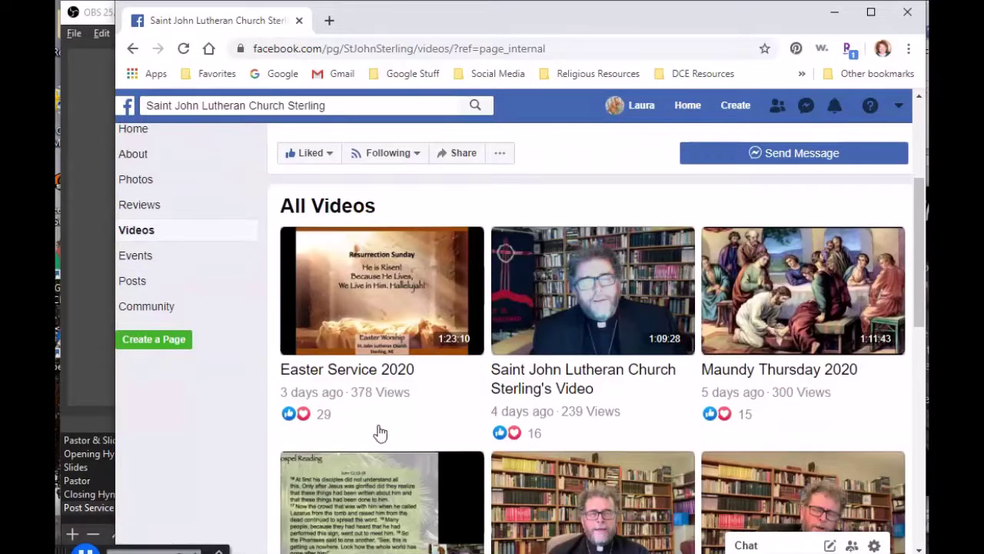
left_click(322, 301)
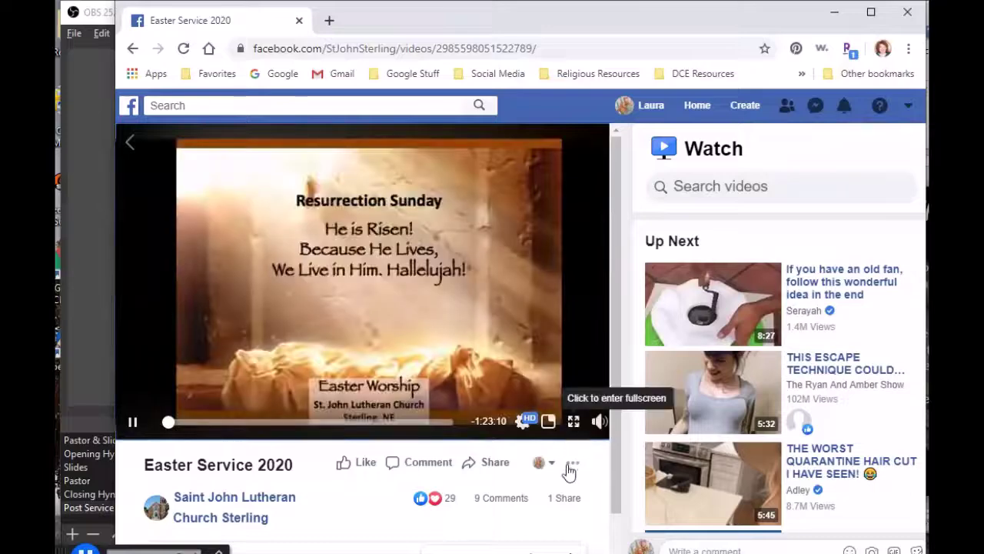
View the embed code for the Easter Service 2020 video, dismiss it and close the browser to return to OBS
left_click(574, 466)
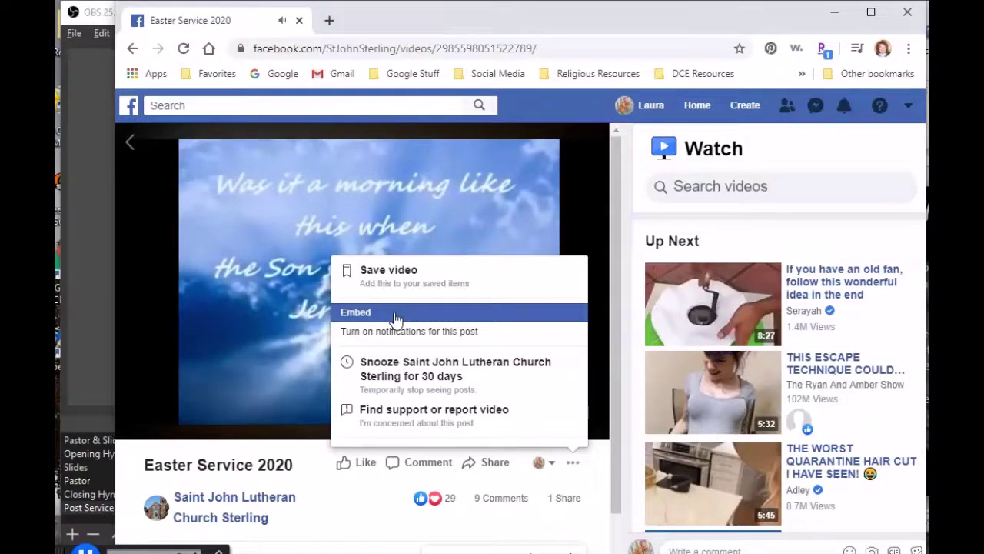
left_click(395, 318)
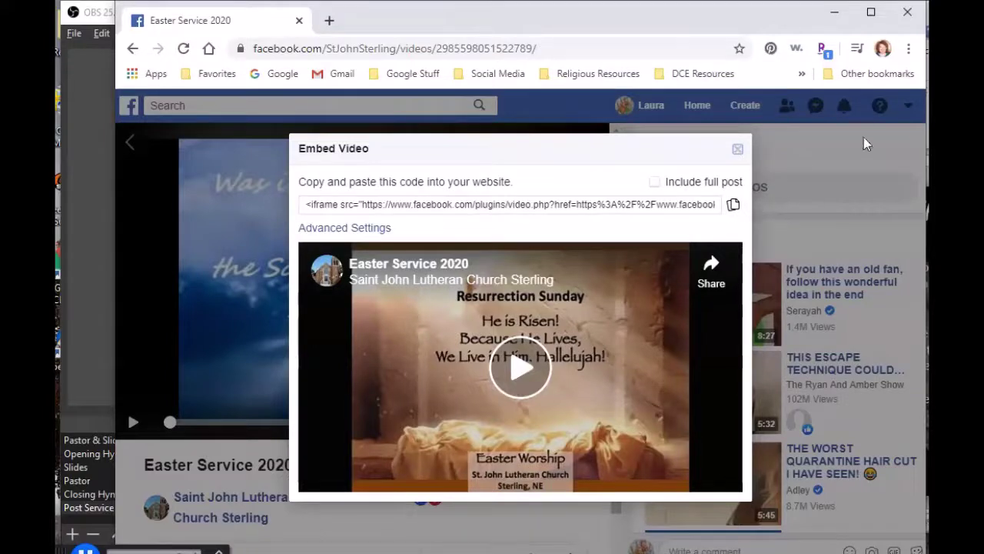
left_click(738, 150)
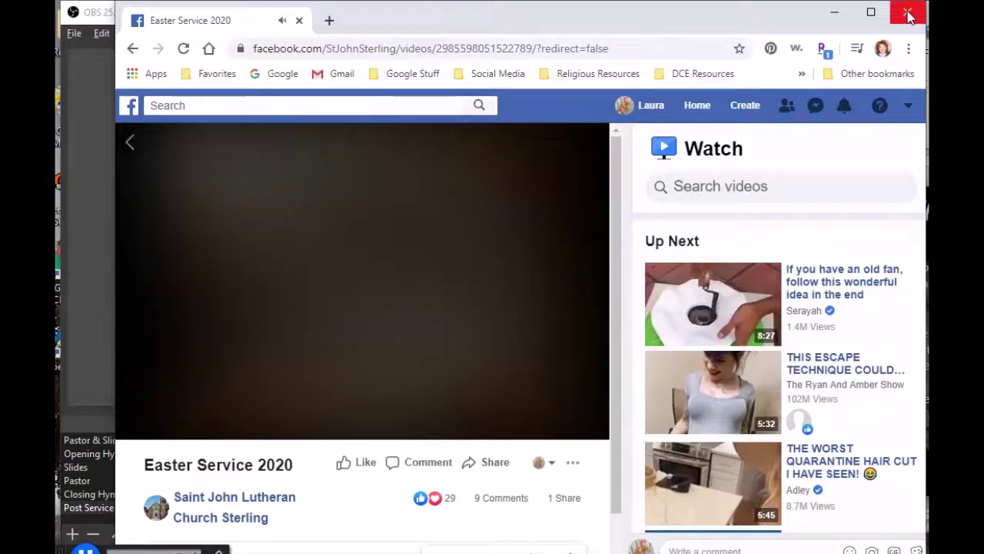
left_click(908, 14)
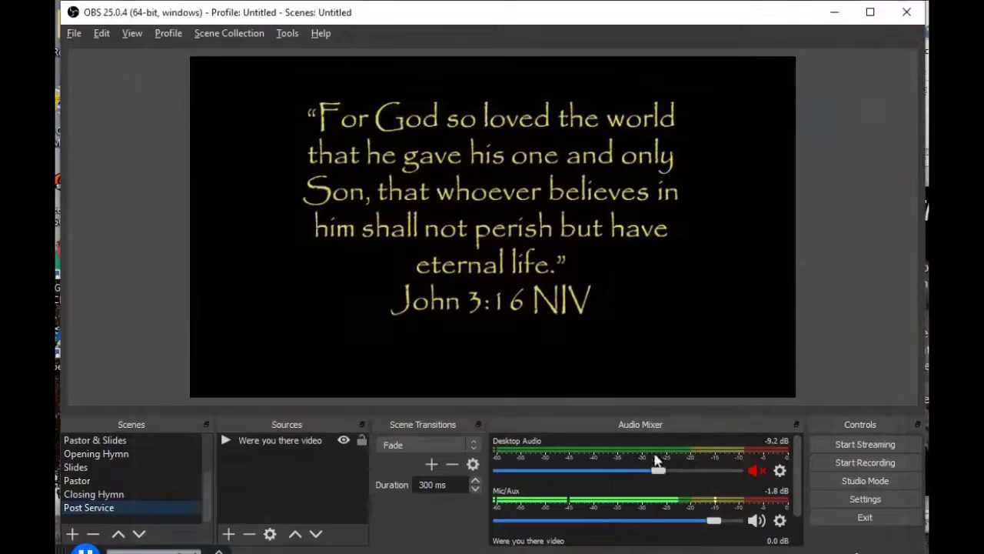